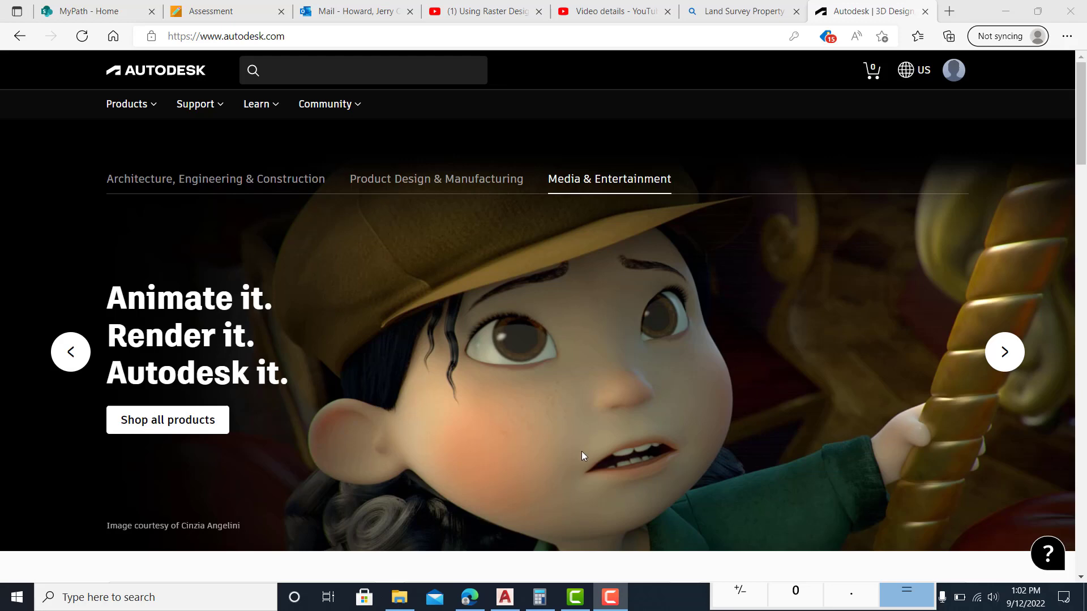
Step: Switch to AutoCAD and look over the Raster Design commands available alongside the standard drawing tools
left_click(505, 597)
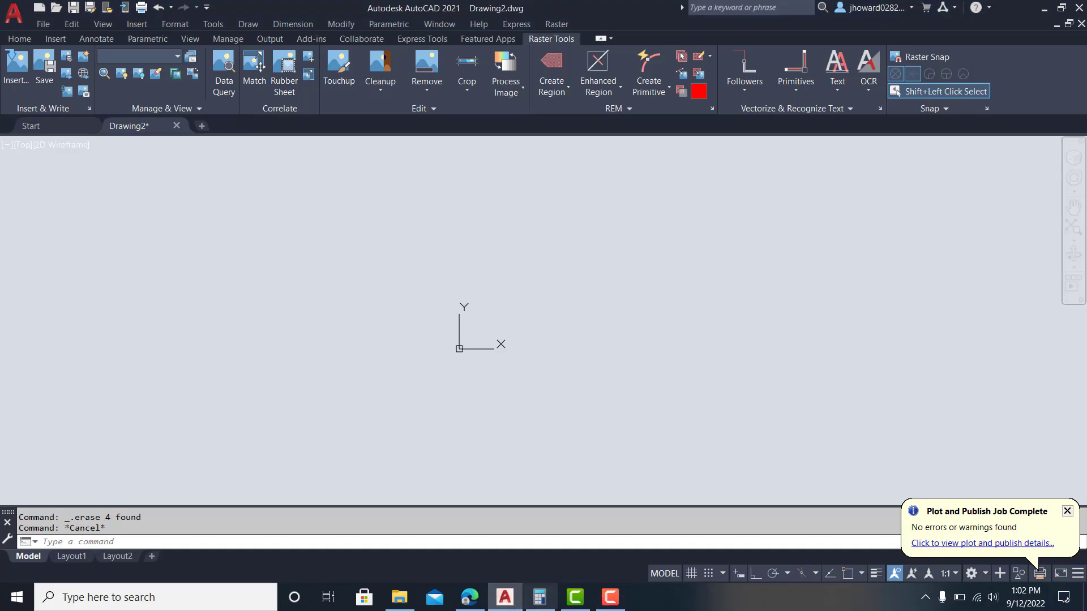
left_click(19, 39)
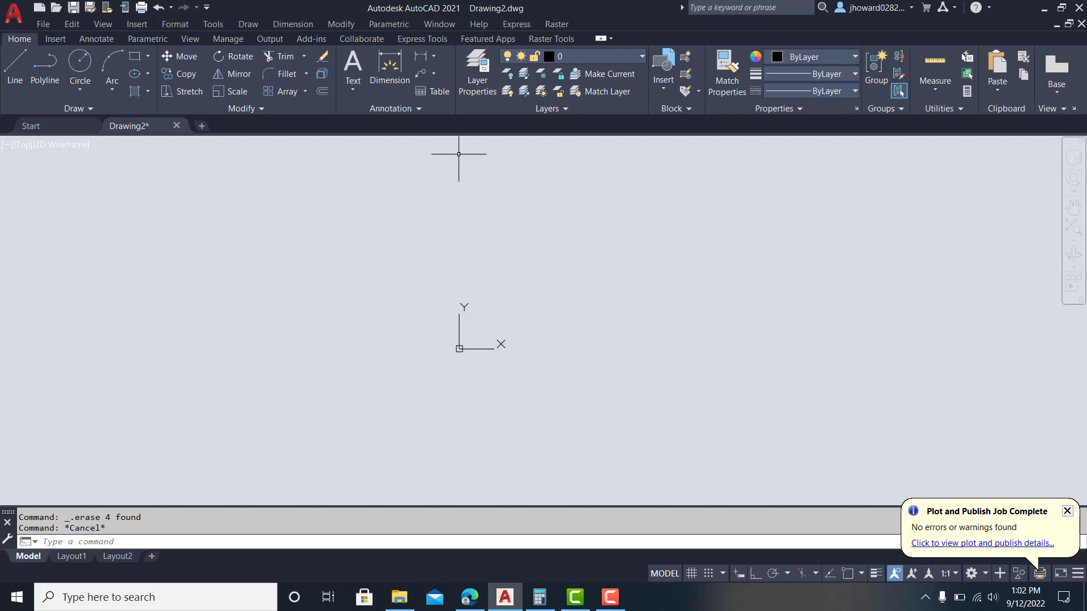
left_click(550, 24)
left_click(566, 28)
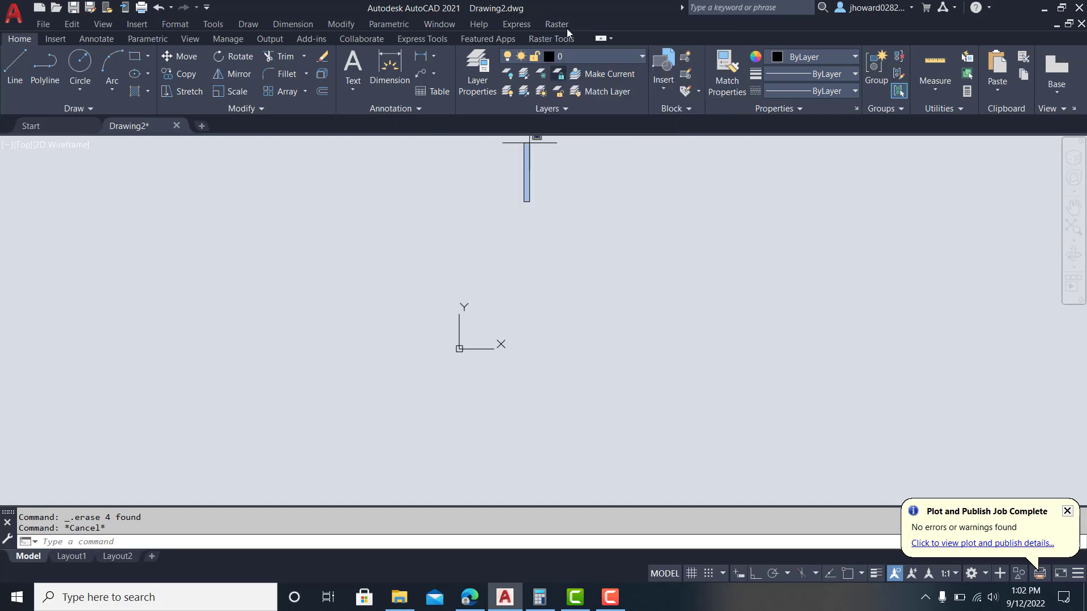
left_click(562, 29)
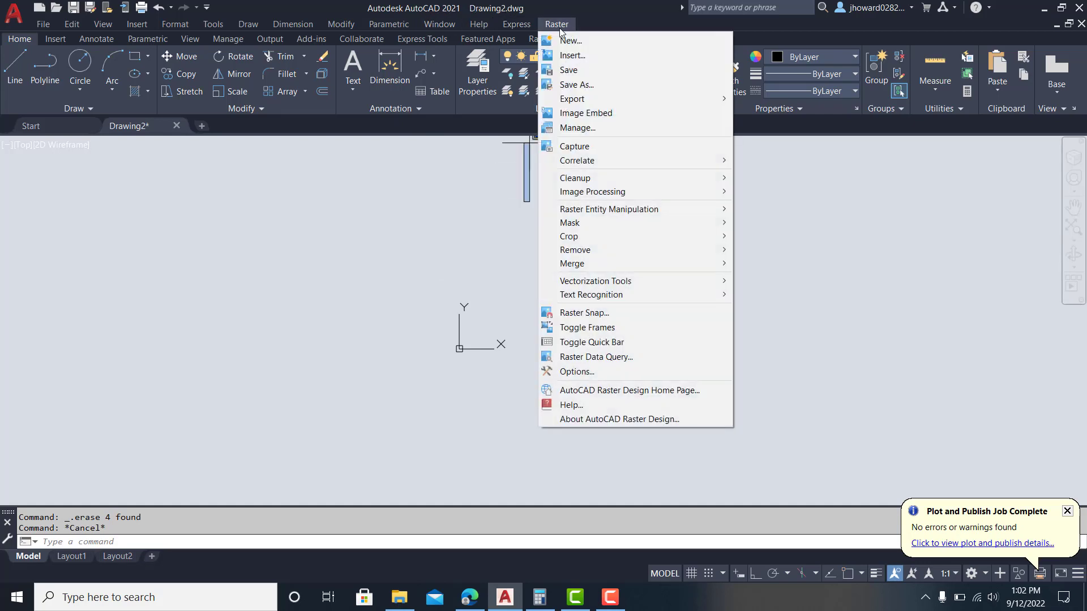
left_click(514, 286)
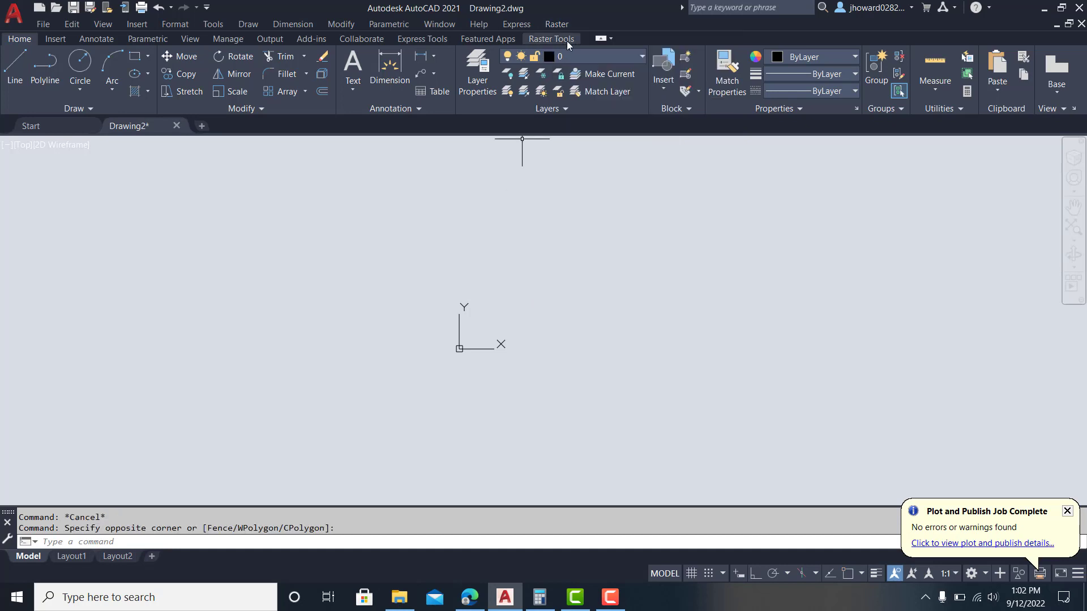
left_click(566, 39)
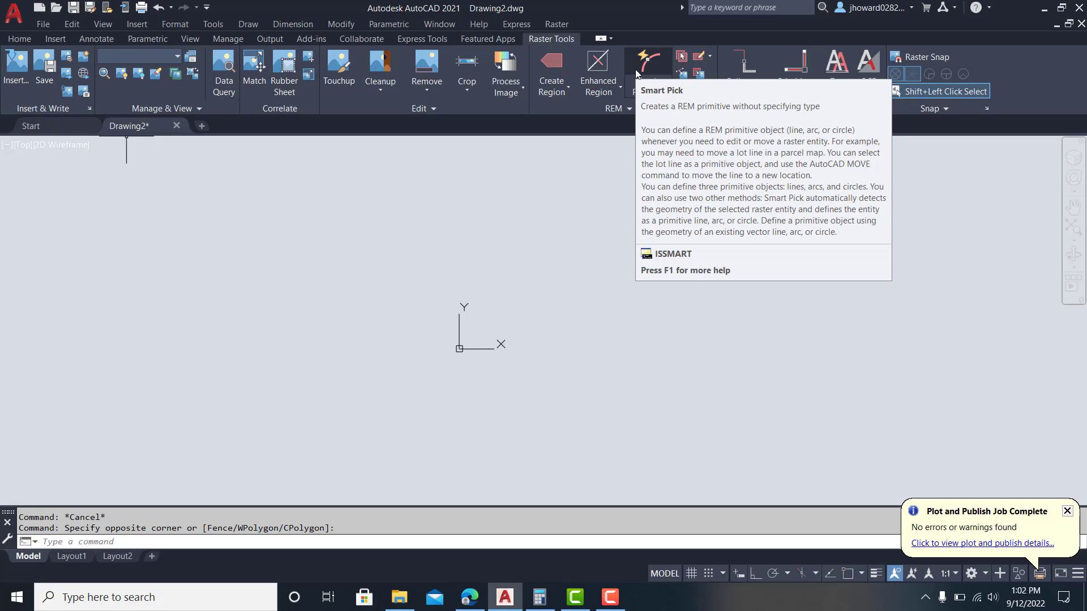
key("Escape")
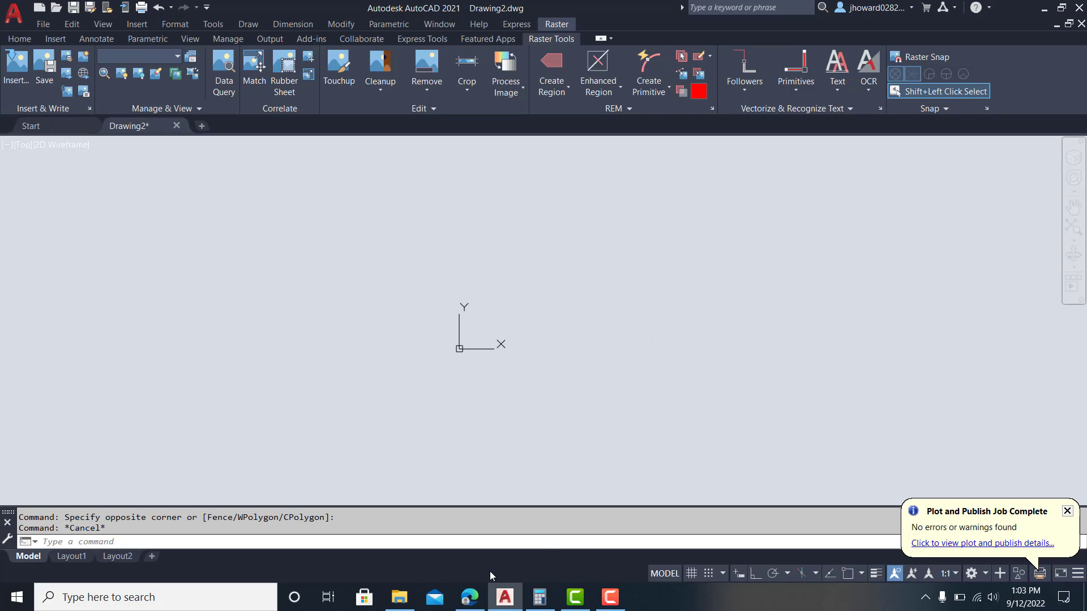
Step: Switch to the browser, open the Autodesk account's Products and Services list, and request the install of AutoCAD Raster Design
left_click(473, 600)
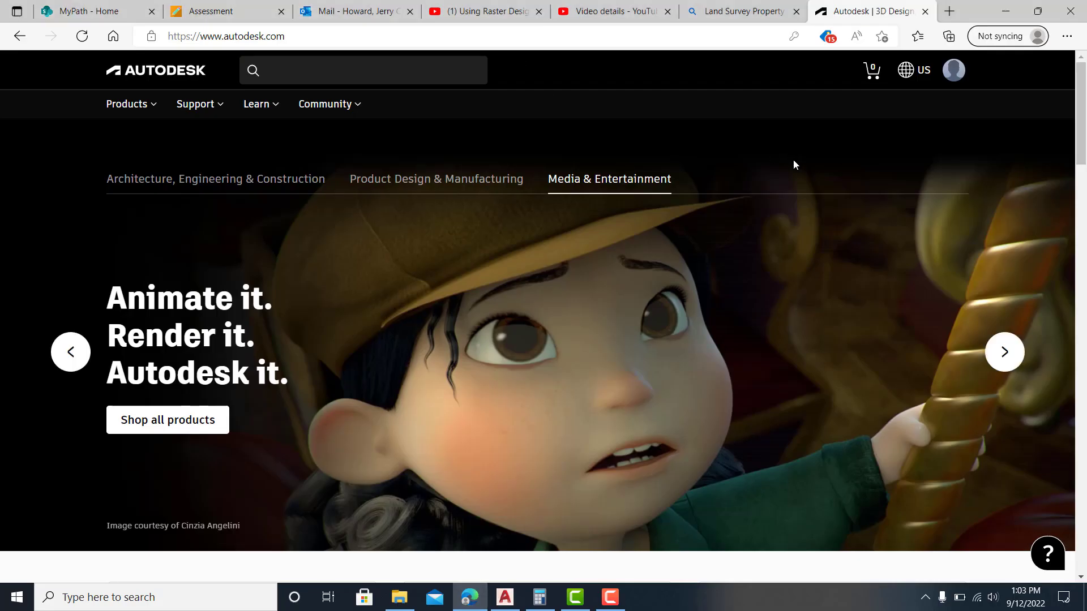
left_click(955, 74)
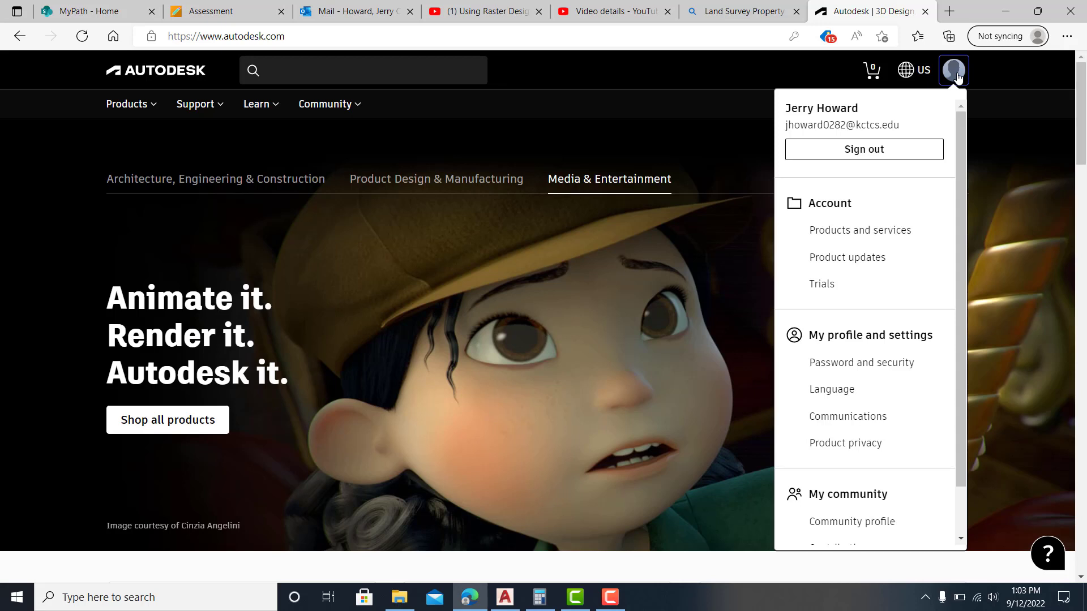
left_click(877, 232)
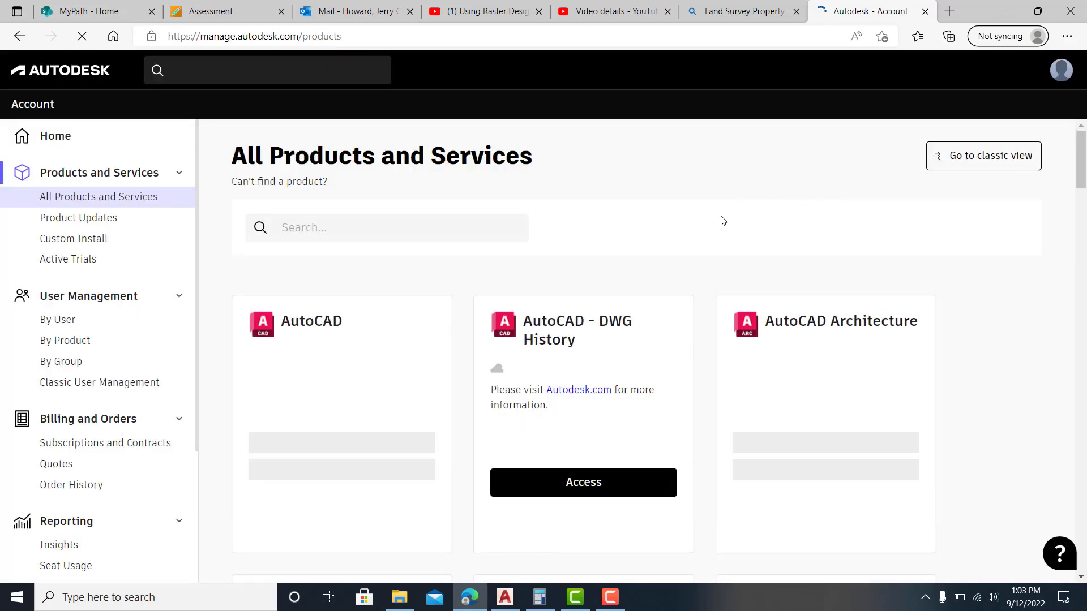
scroll(723, 221, "down", 1)
scroll(456, 354, "down", 3)
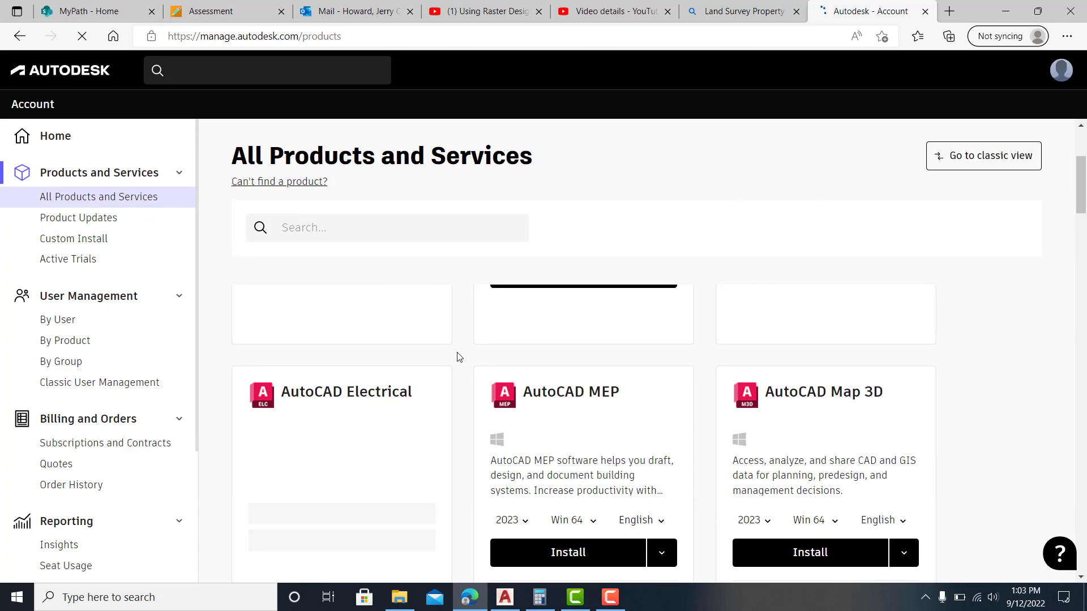
scroll(458, 356, "down", 4)
scroll(458, 357, "down", 2)
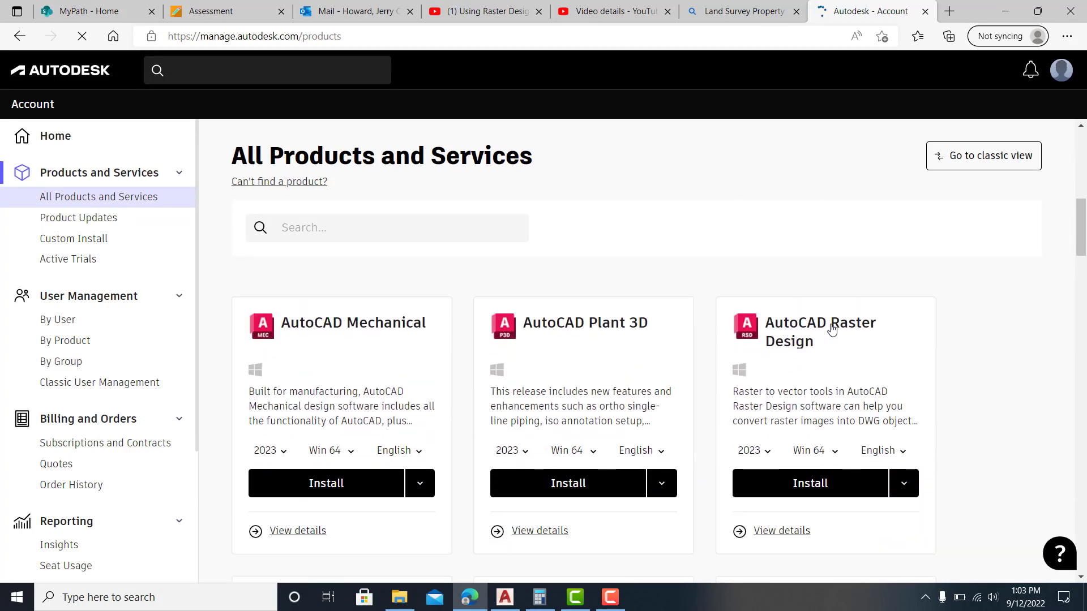
left_click(805, 485)
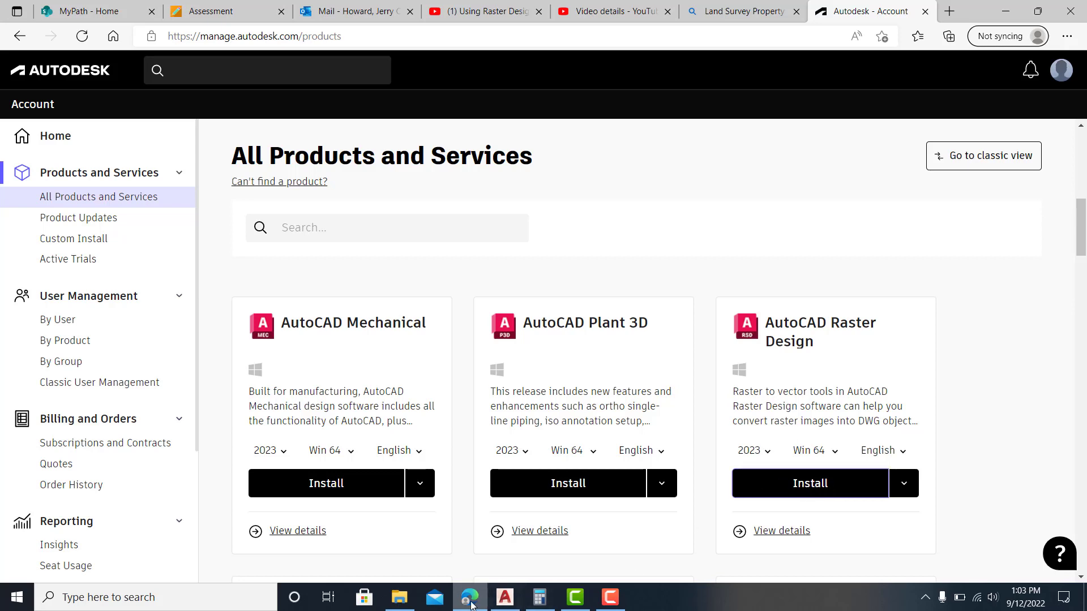
Step: Check the release-year options for AutoCAD Raster Design in the Autodesk account's product list
left_click(504, 601)
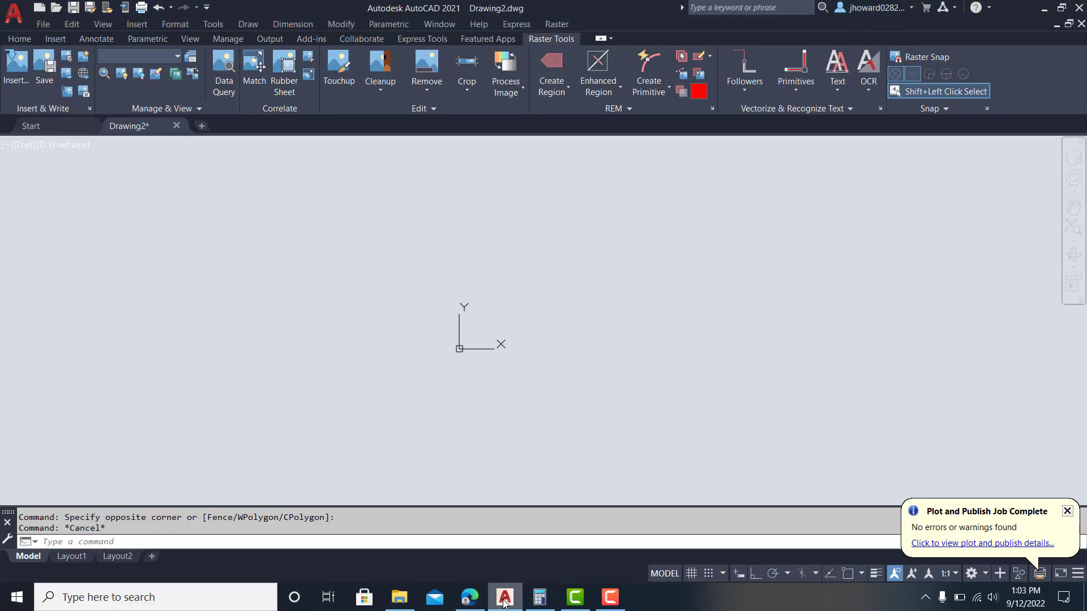
left_click(470, 597)
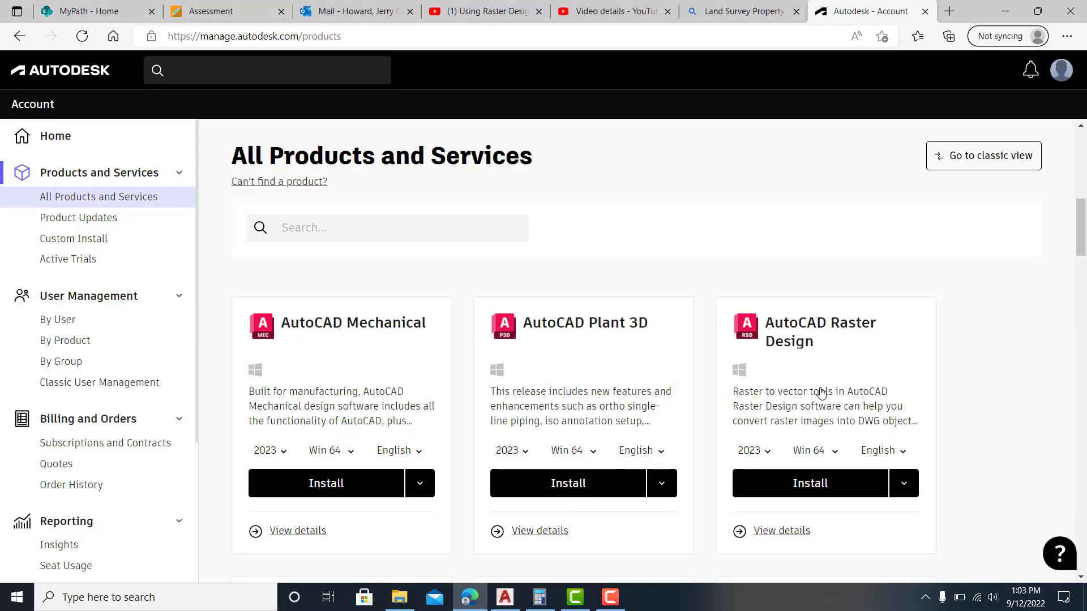
scroll(823, 393, "down", 1)
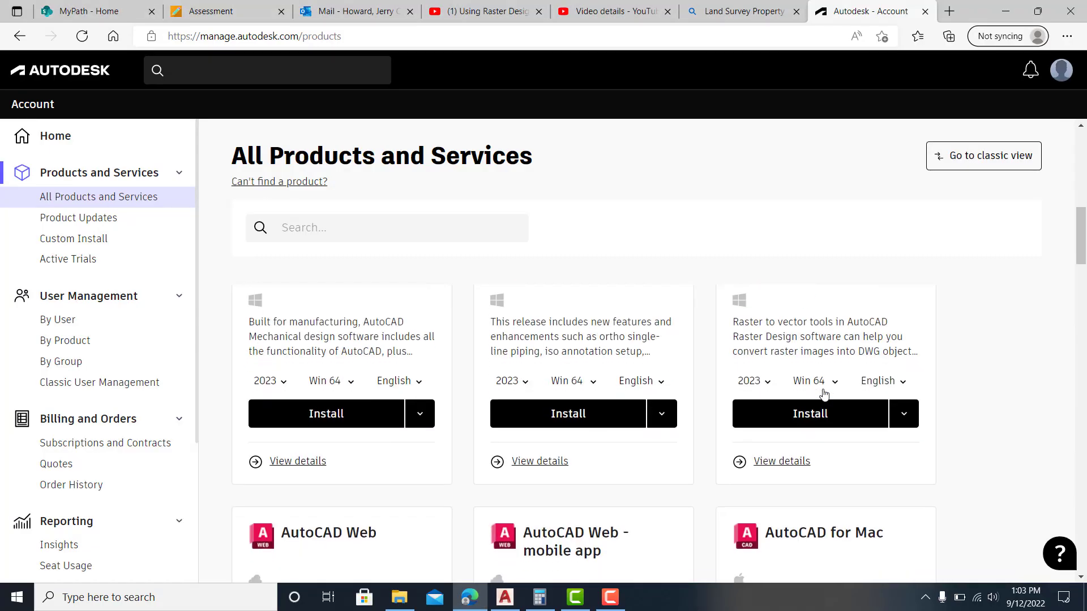
left_click(765, 384)
left_click(753, 465)
scroll(817, 430, "up", 3)
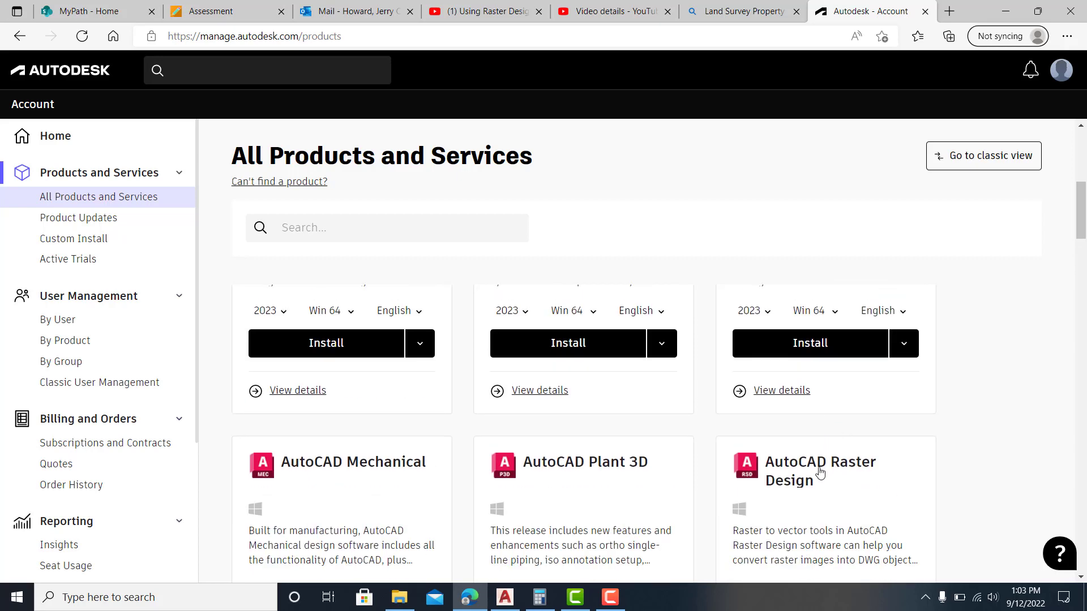
Step: Switch back to AutoCAD and bring up the Raster Design toolset
left_click(505, 597)
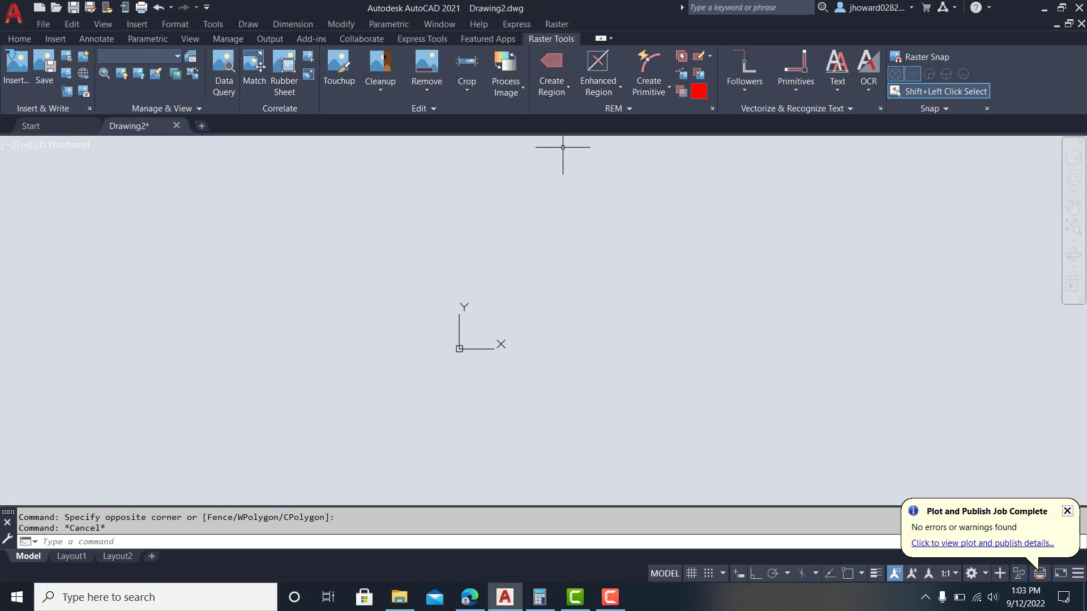
mouse_move(643, 296)
middle_mouse_down()
mouse_move(619, 311)
mouse_move(444, 338)
middle_mouse_up()
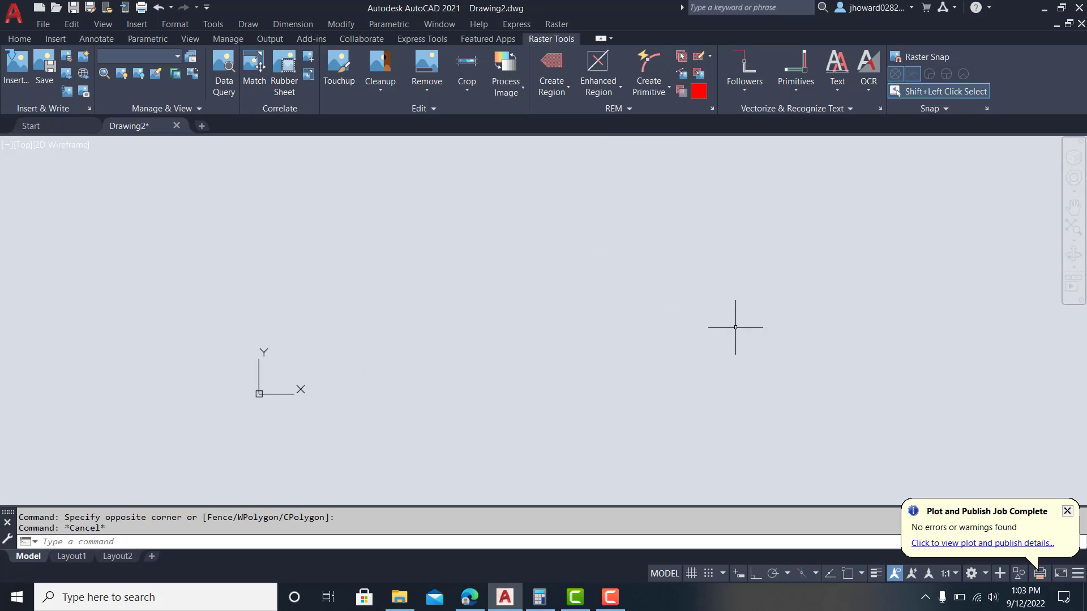
middle_click_drag(597, 391, 532, 413)
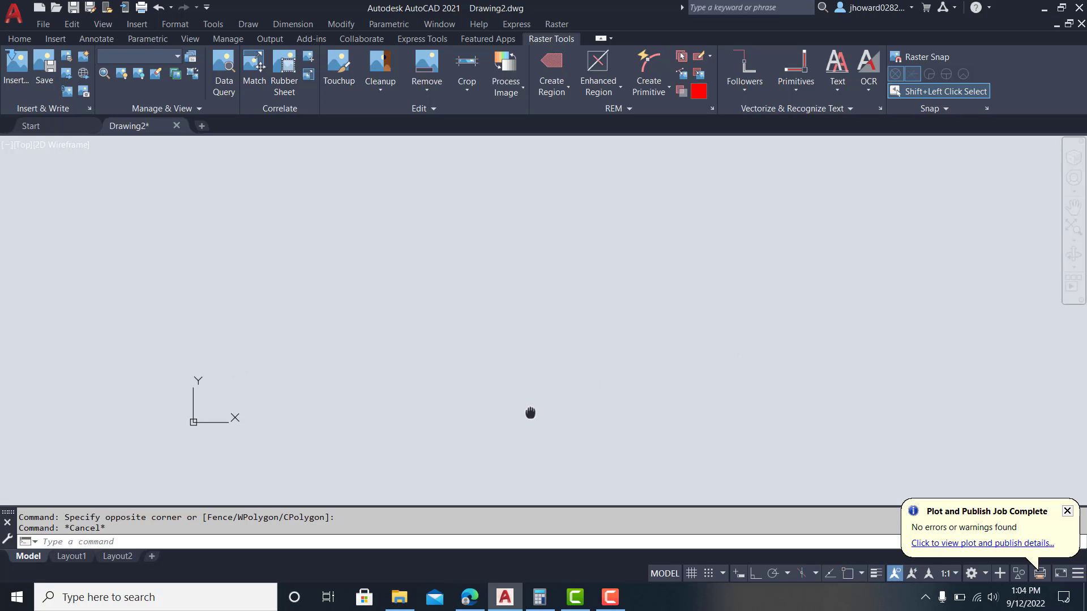
left_click(18, 39)
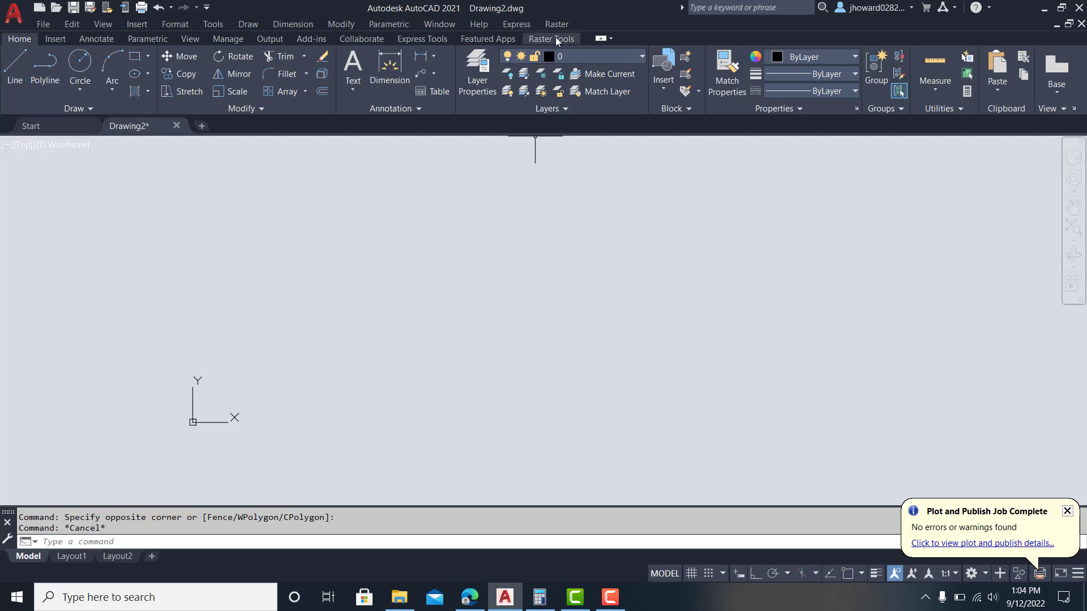
left_click(557, 39)
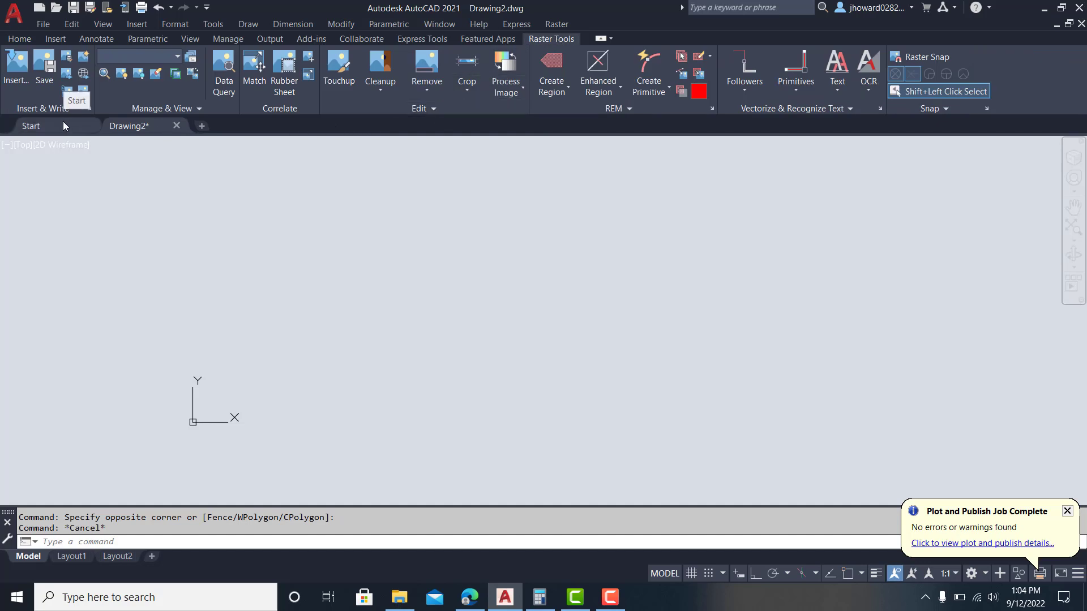
Step: Insert the image Land Boundary 1 (Raster File) with the insertion wizard, keeping the default correlation values at insertion point 0,0,0 and scale 1
left_click(15, 83)
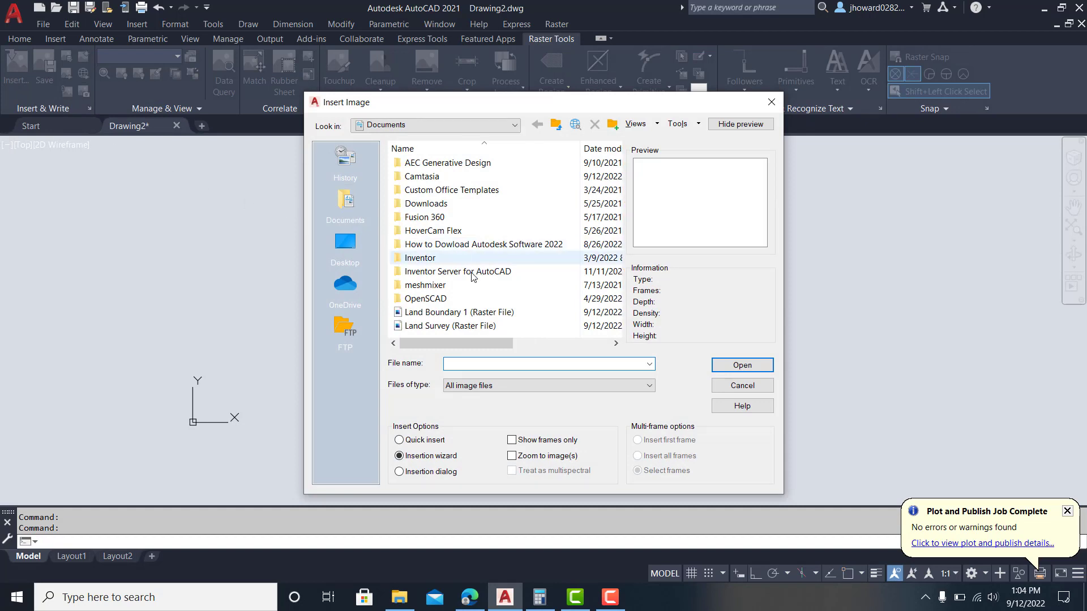
left_click_drag(474, 344, 440, 345)
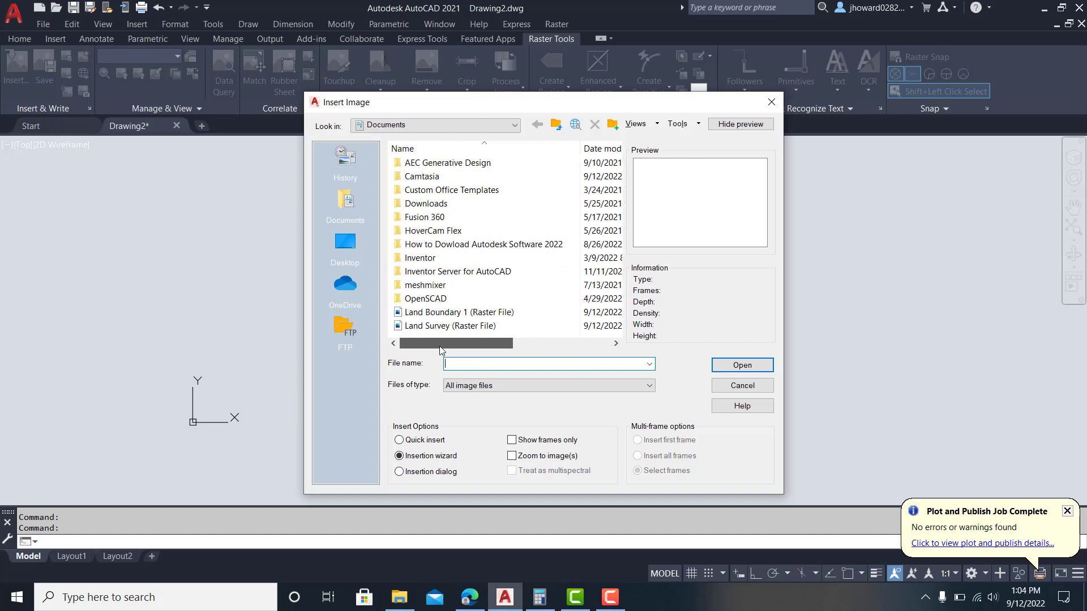
left_click(429, 315)
left_click(742, 365)
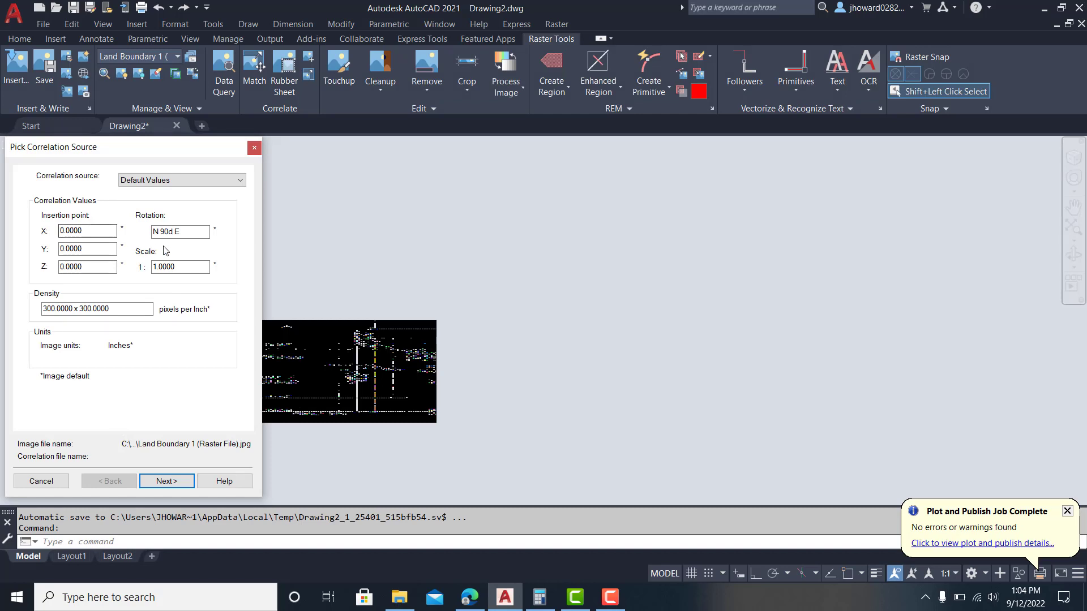
left_click(173, 484)
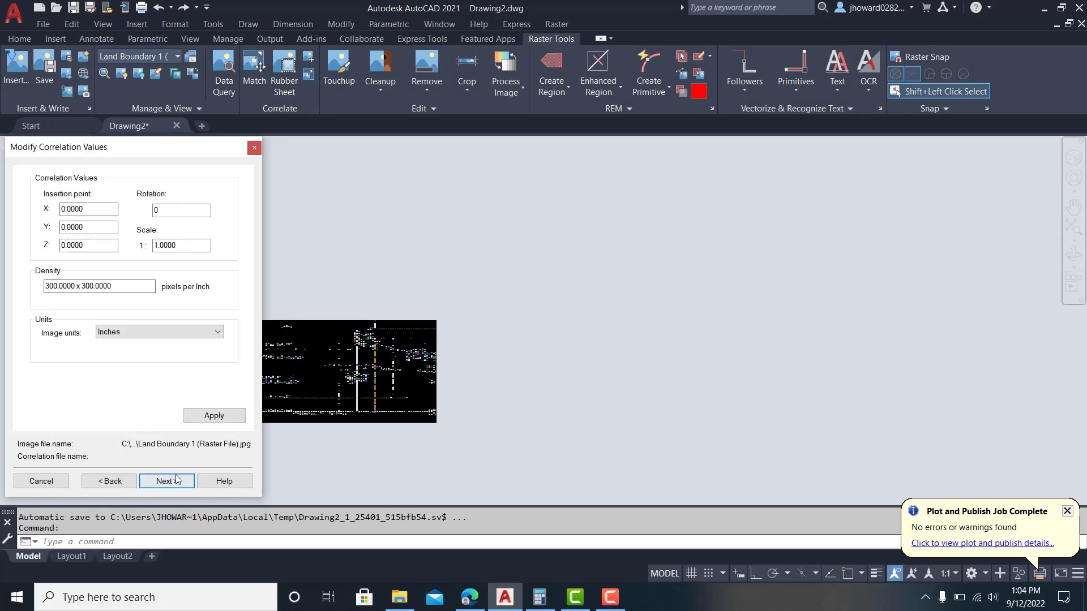
left_click(171, 486)
left_click(166, 482)
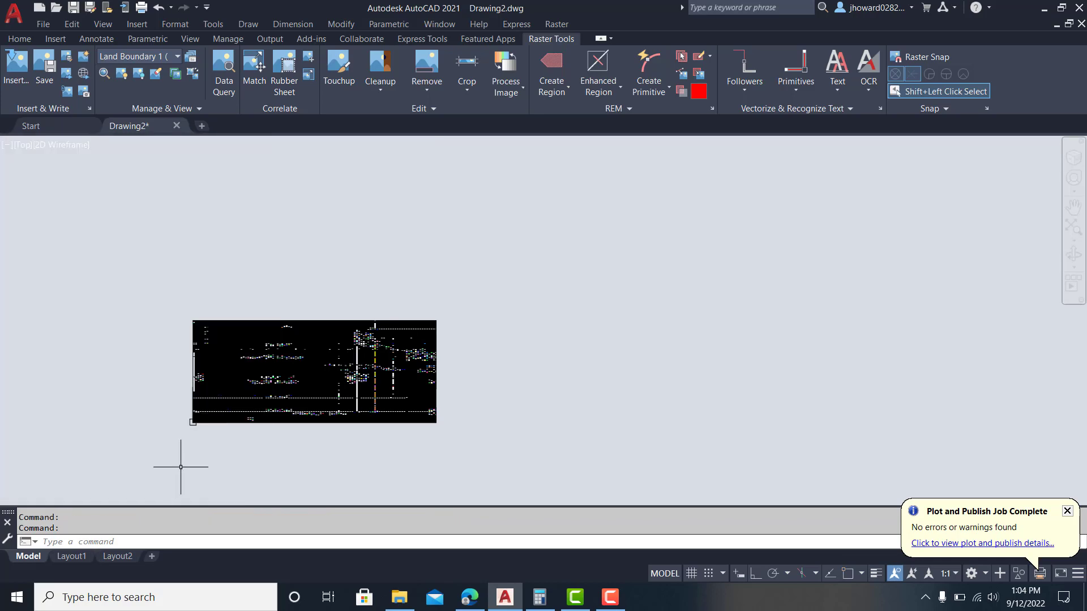
Step: Examine the inserted survey image, including the lot lines, bearings and labels around Lots 4 and 5
scroll(300, 402, "up", 4)
middle_click_drag(296, 404, 433, 394)
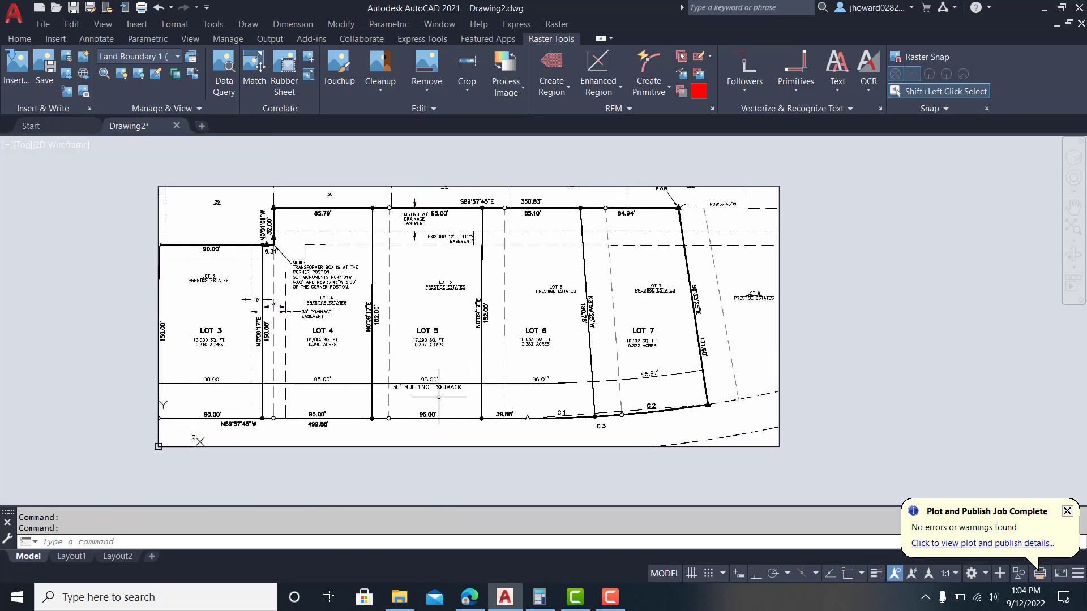
left_click(262, 185)
key("Escape")
scroll(310, 280, "up", 4)
scroll(491, 333, "up", 4)
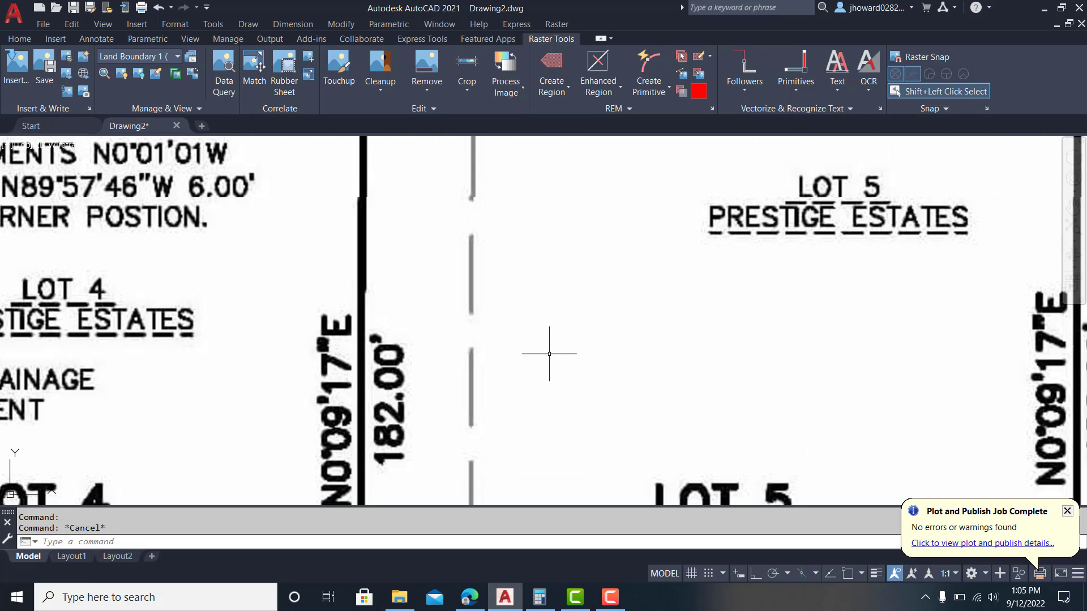
scroll(554, 360, "down", 8)
middle_click_drag(564, 360, 484, 333)
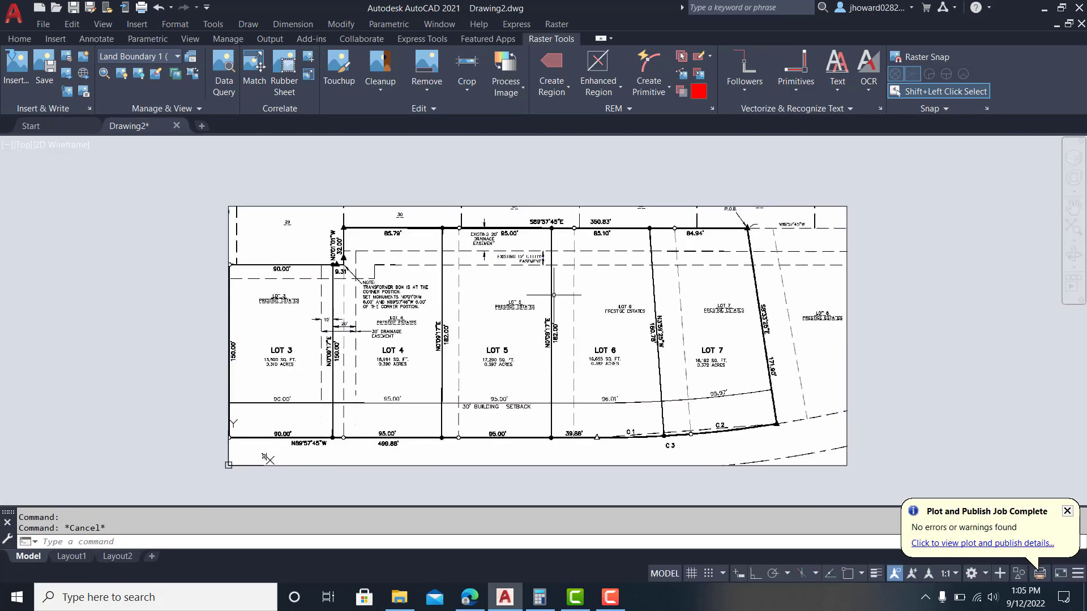
middle_click_drag(605, 359, 551, 356)
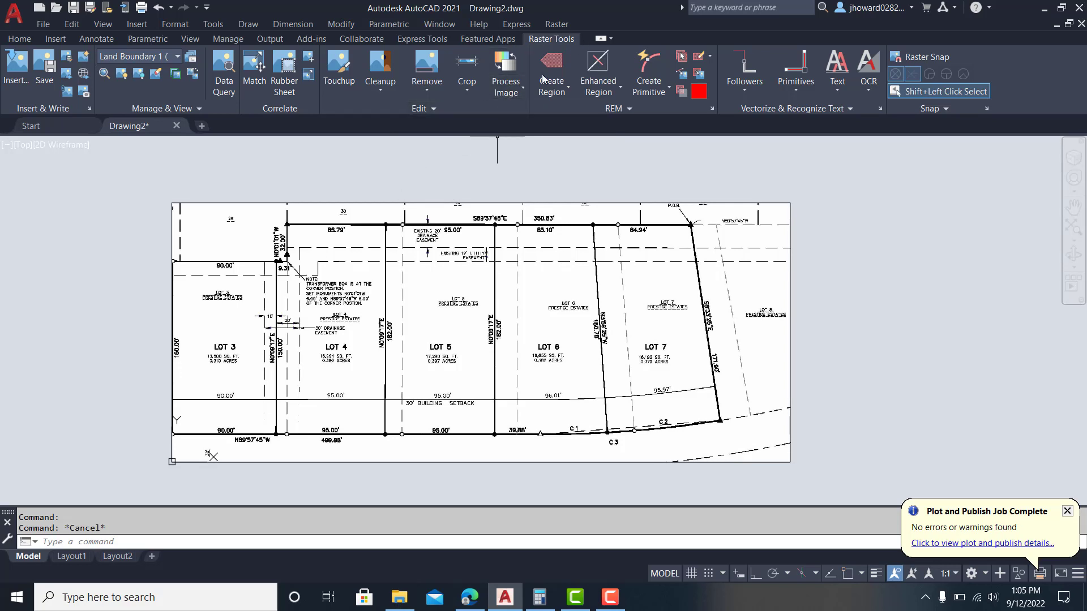
Step: Change the color depth of the Land Boundary 1 image to Bitonal, proceeding despite the image warning
left_click(509, 93)
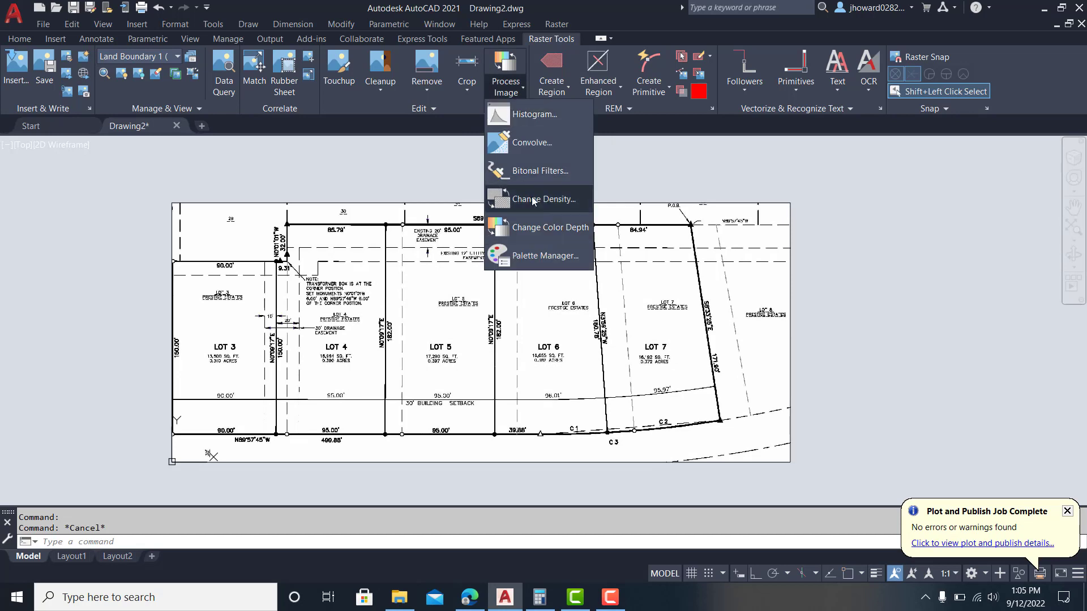
left_click(544, 229)
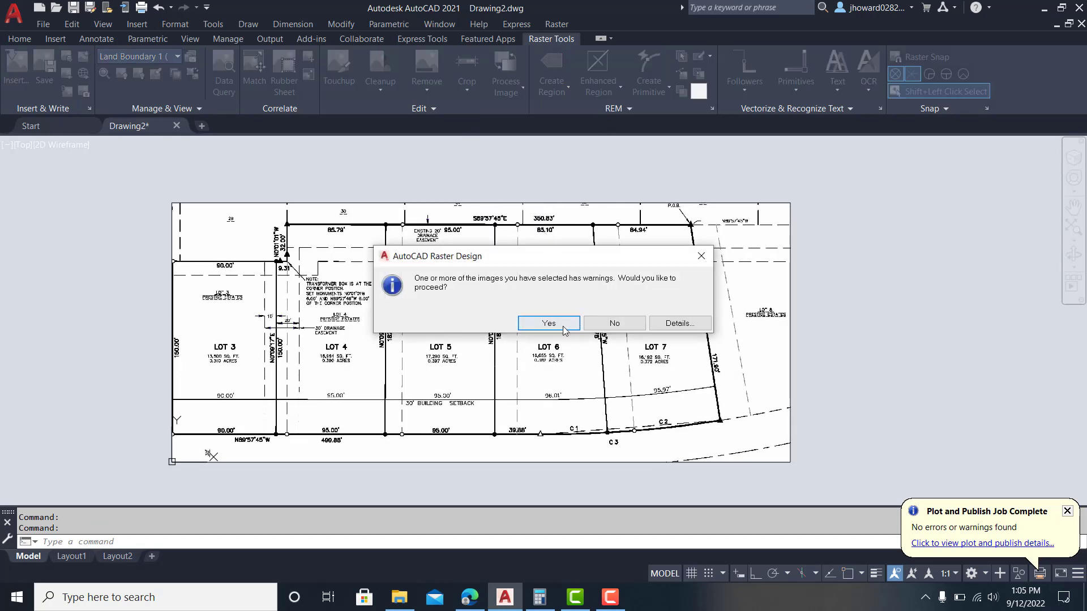
left_click(549, 323)
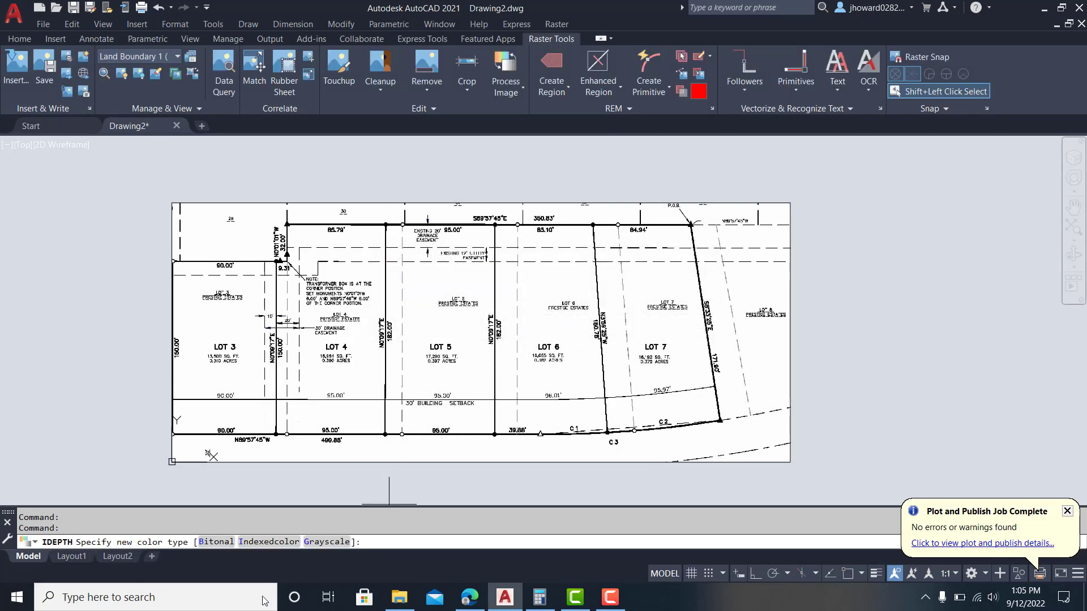
left_click(217, 542)
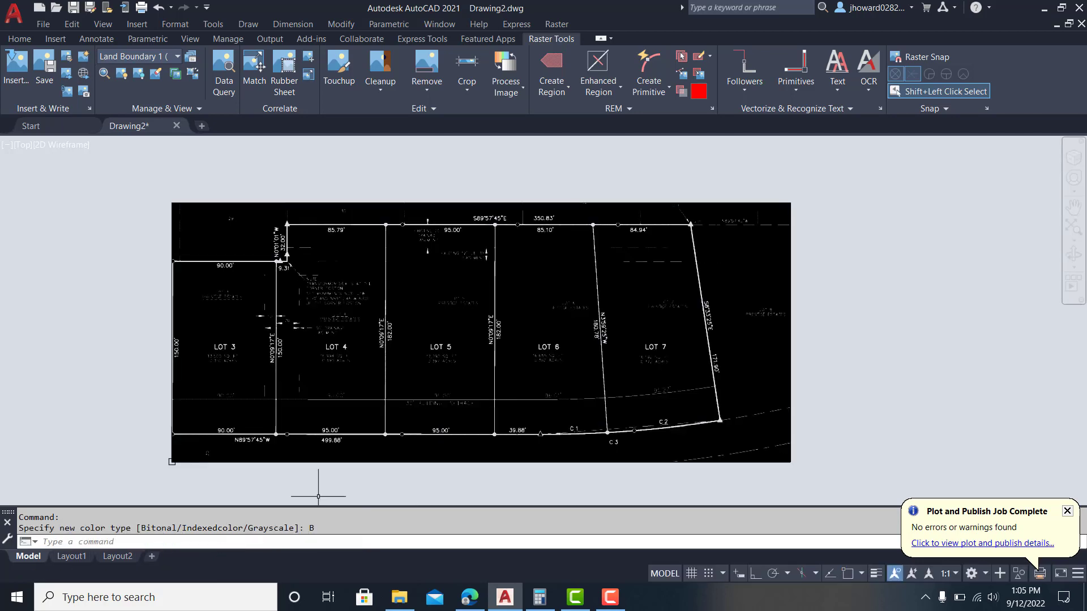
Step: Examine the bitonal survey image, checking the lot labels, bearings and line quality around Lots 4 to 7
scroll(407, 357, "up", 6)
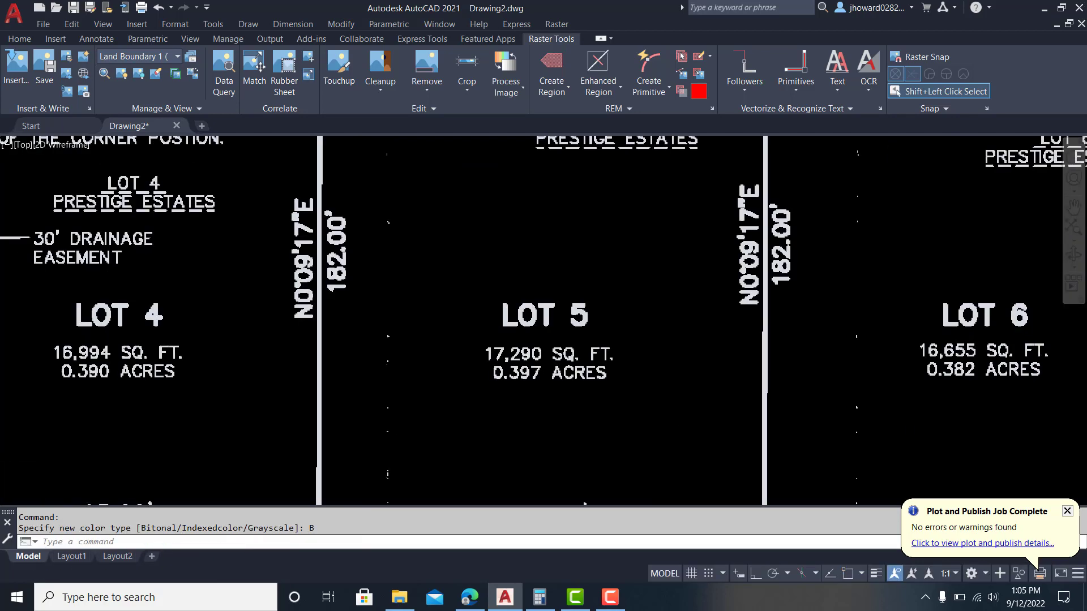
scroll(350, 274, "down", 4)
scroll(349, 199, "up", 6)
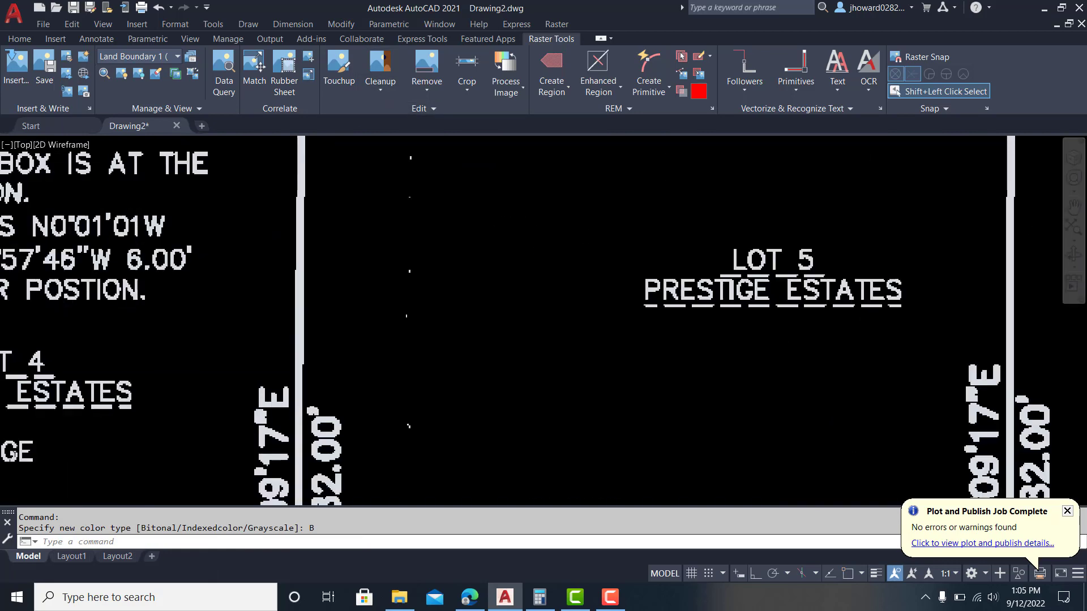
scroll(546, 205, "down", 2)
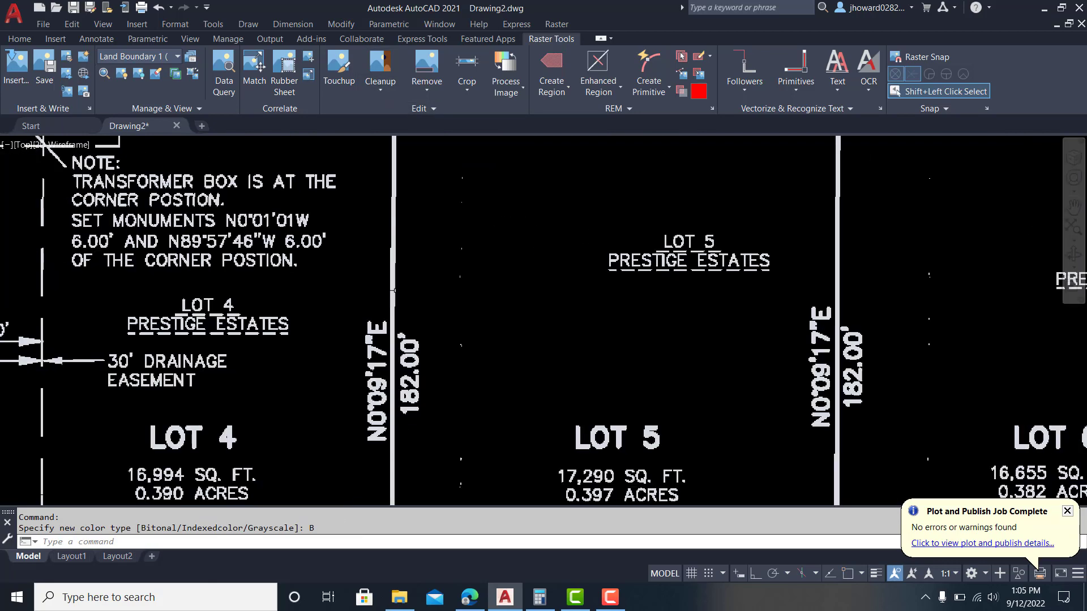
scroll(476, 295, "down", 2)
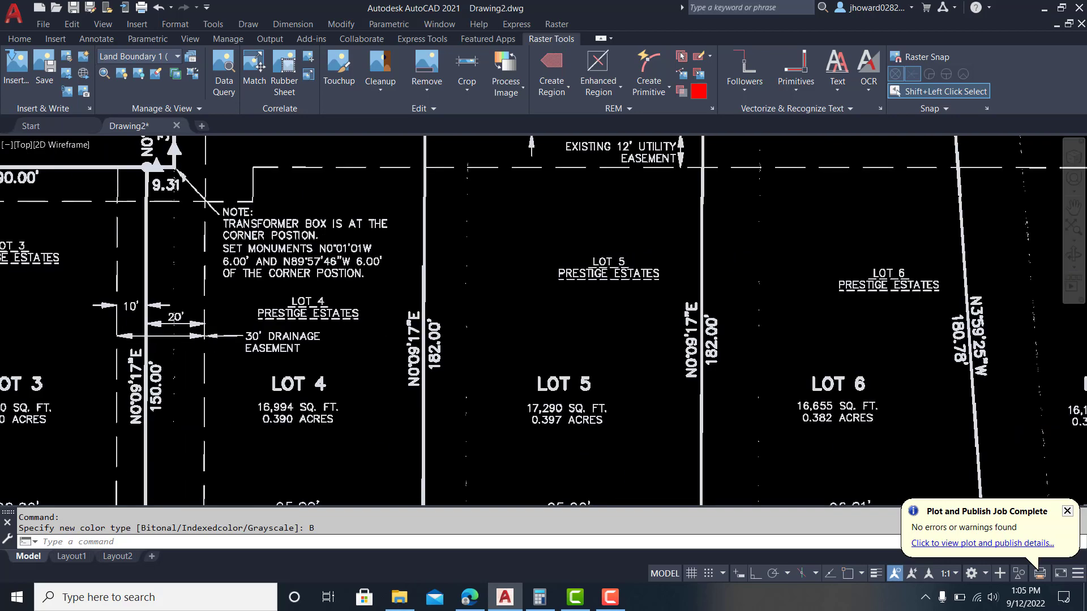
scroll(478, 294, "down", 2)
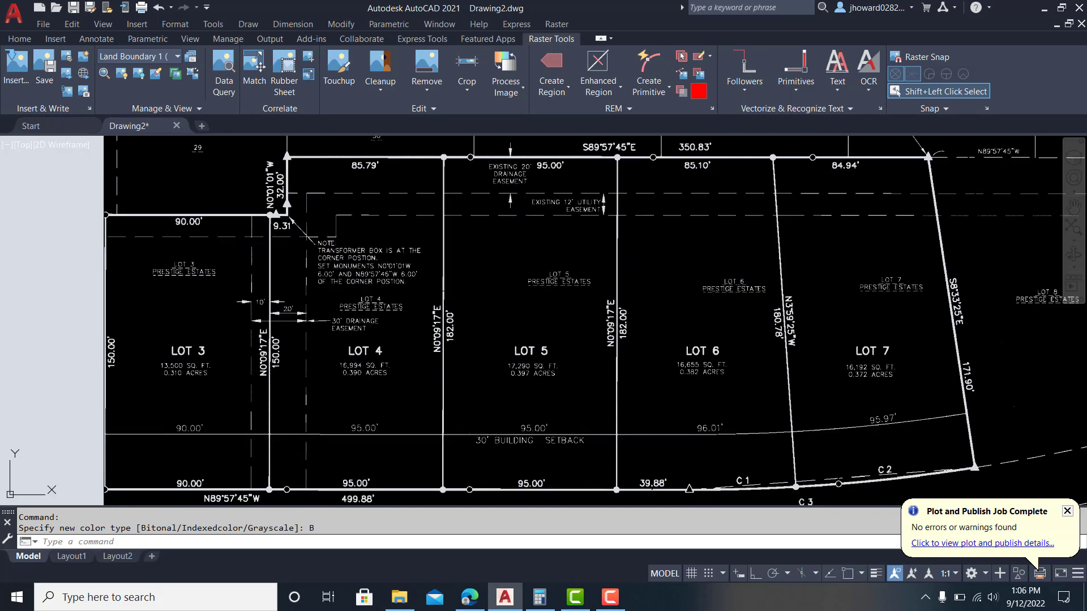
scroll(465, 289, "down", 2)
scroll(455, 289, "up", 2)
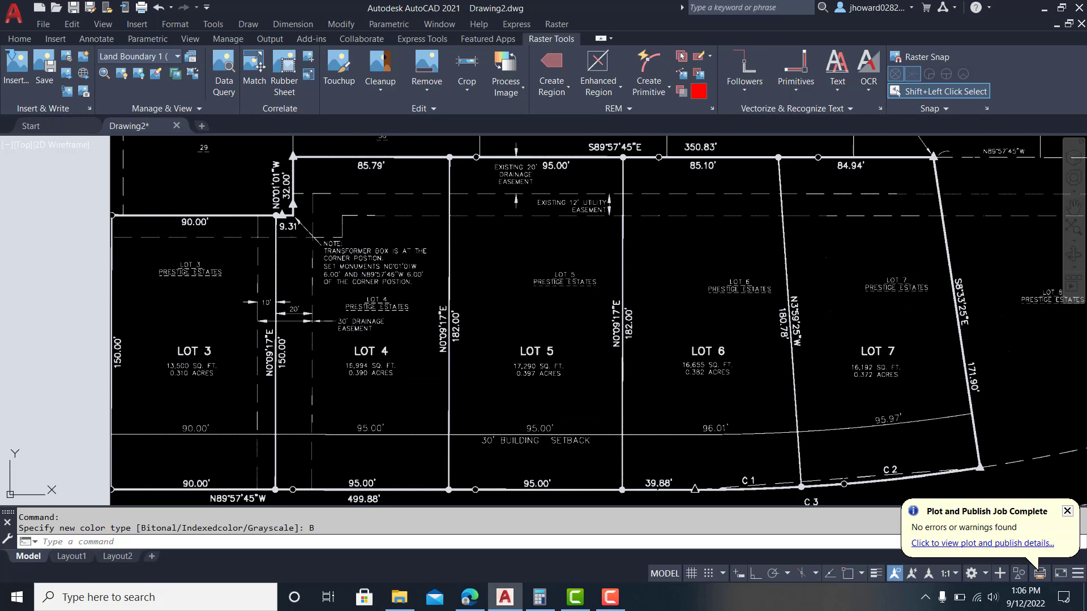
scroll(410, 262, "down", 2)
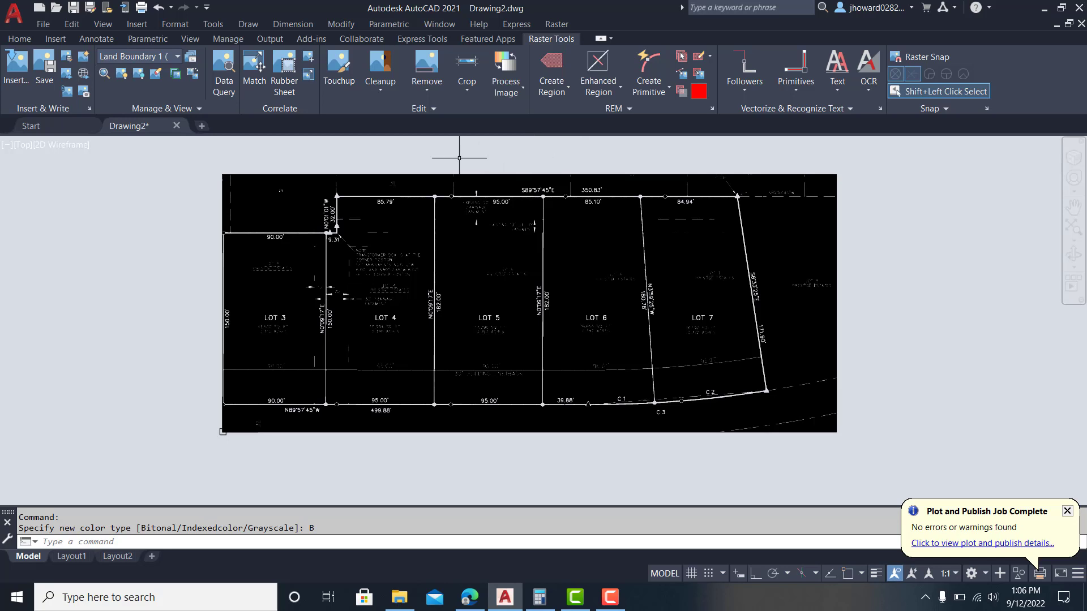
Step: Invert the Land Boundary 1 image so the linework shows dark, and check the lots and labels
left_click(384, 90)
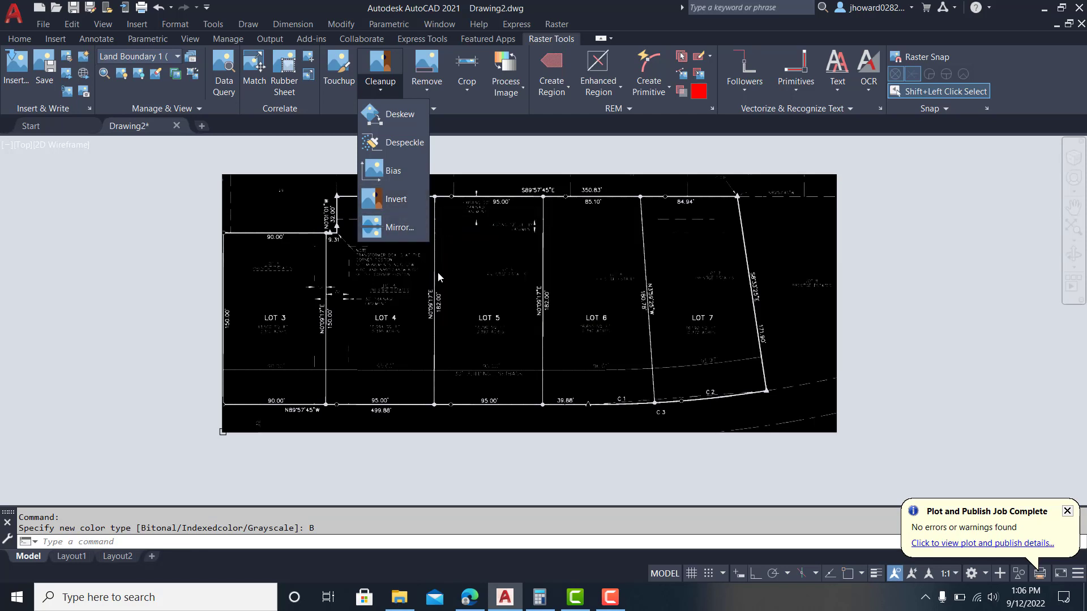
left_click(397, 199)
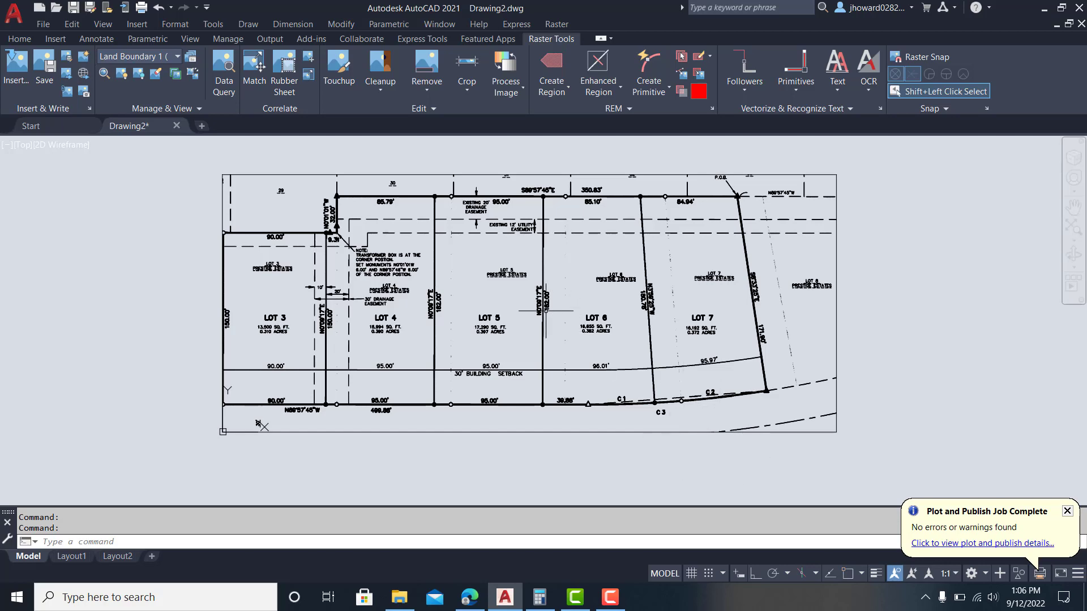
scroll(544, 310, "up", 2)
scroll(556, 272, "down", 1)
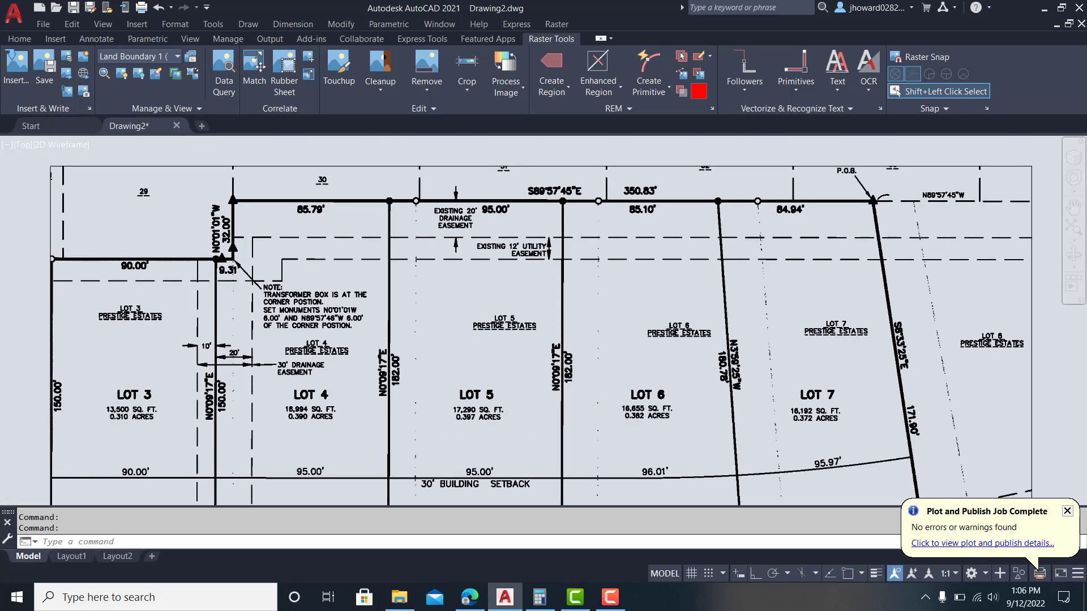
scroll(623, 374, "down", 2)
middle_click_drag(631, 385, 578, 342)
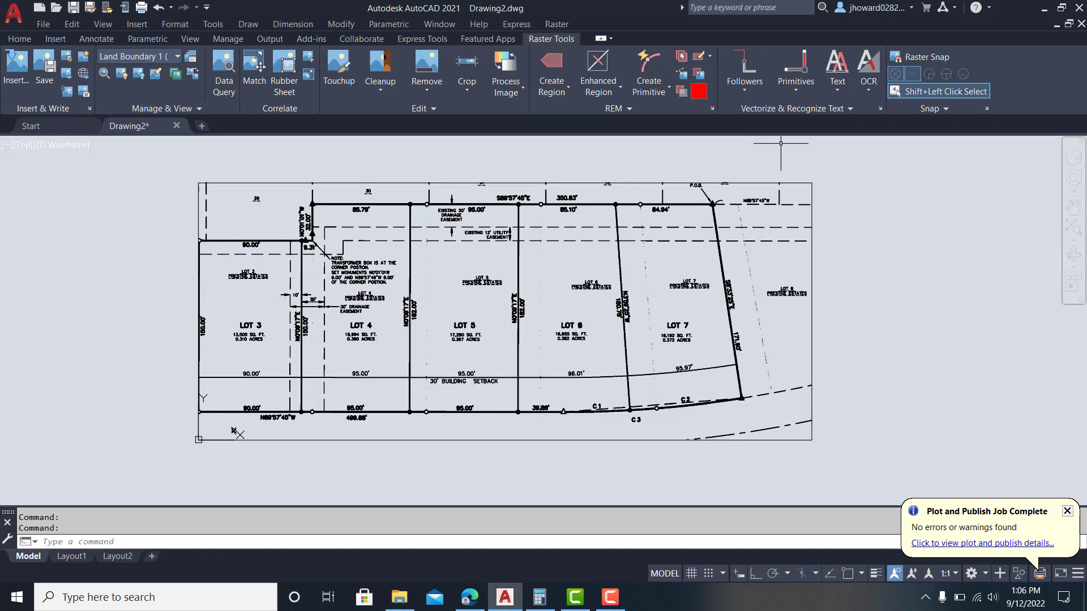
Step: Start vectorizing raster lines with Raster Snap enabled, and convert the boundary between Lots 6 and 7
left_click(796, 93)
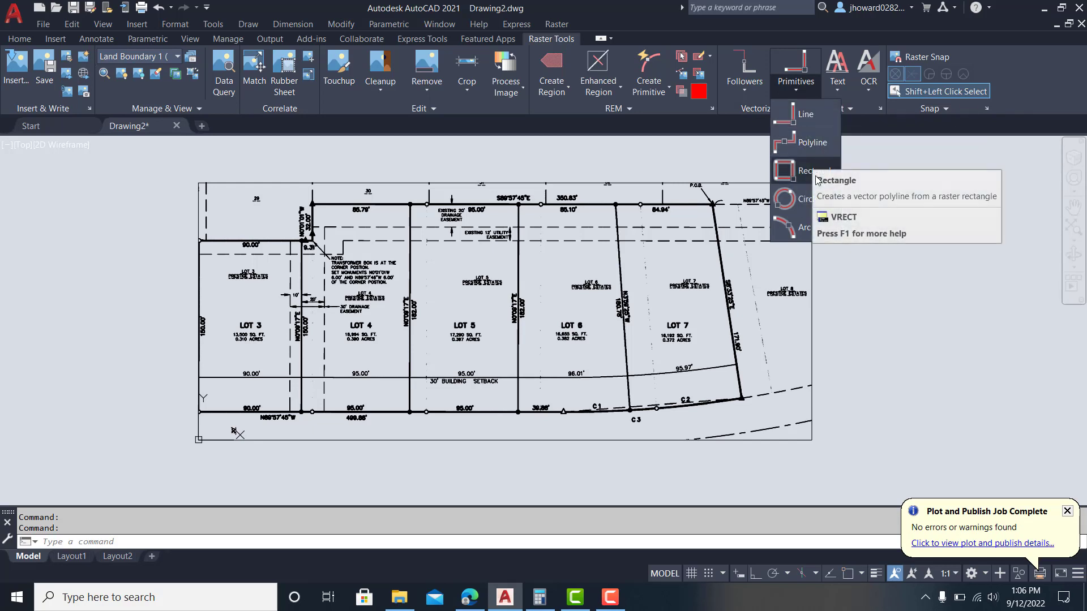
left_click(810, 115)
scroll(609, 213, "up", 6)
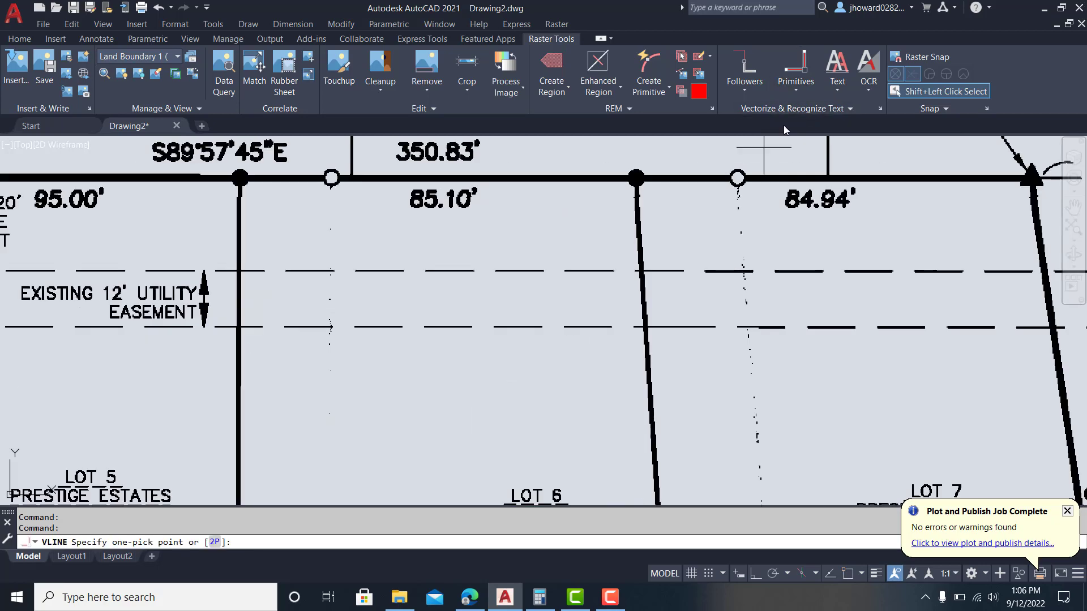
left_click(912, 56)
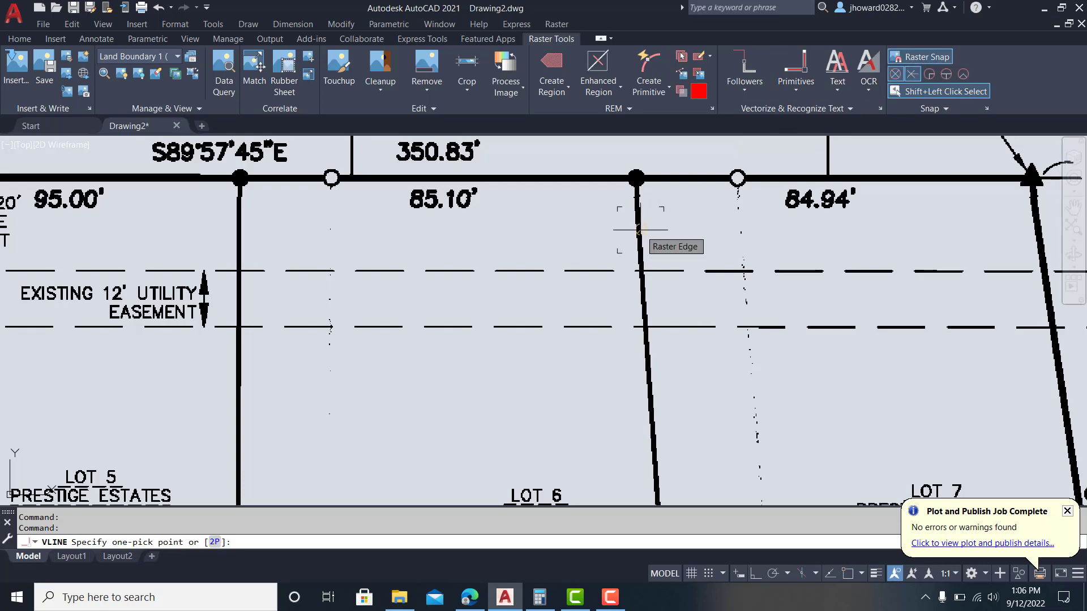
left_click(640, 230)
scroll(668, 236, "down", 6)
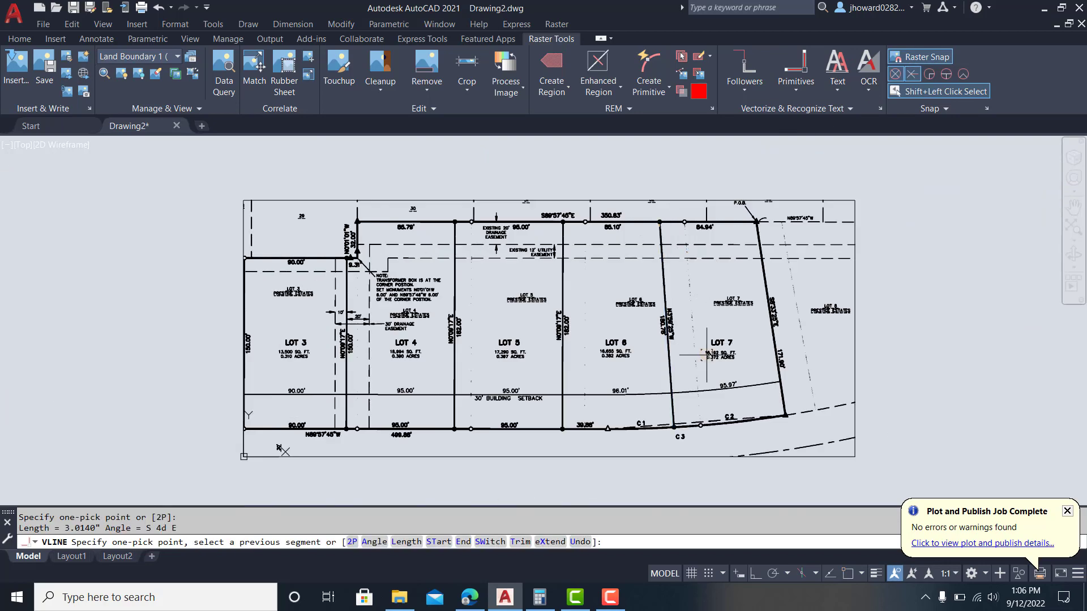
scroll(688, 383, "up", 4)
scroll(694, 373, "down", 4)
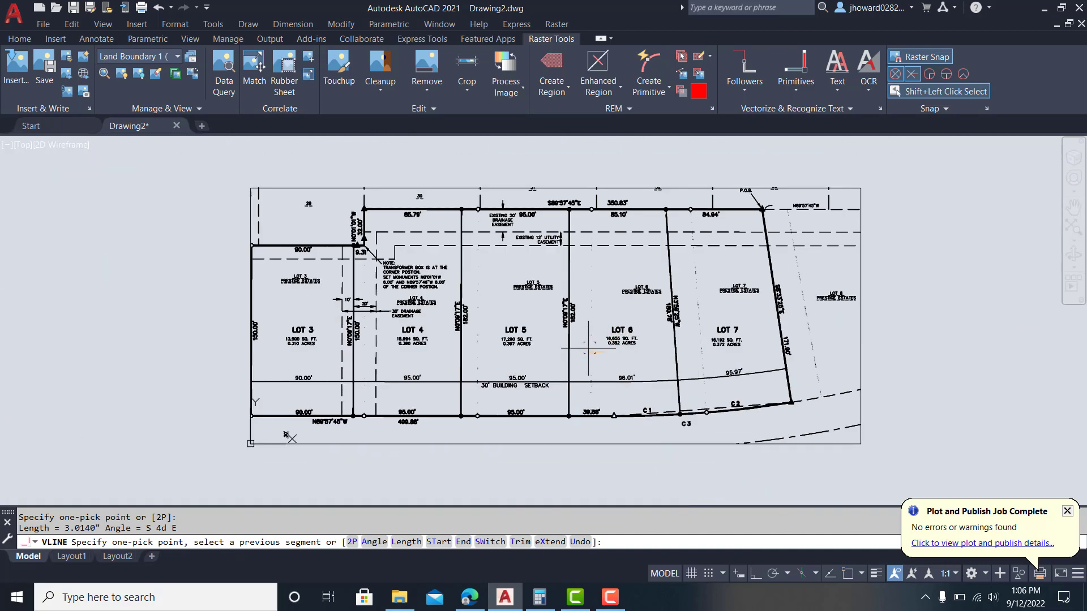
Step: Convert the raster boundaries between Lots 5 and 6, between Lots 4 and 5, and along Lot 7's east side to vector lines
scroll(575, 361, "up", 4)
left_click(542, 347)
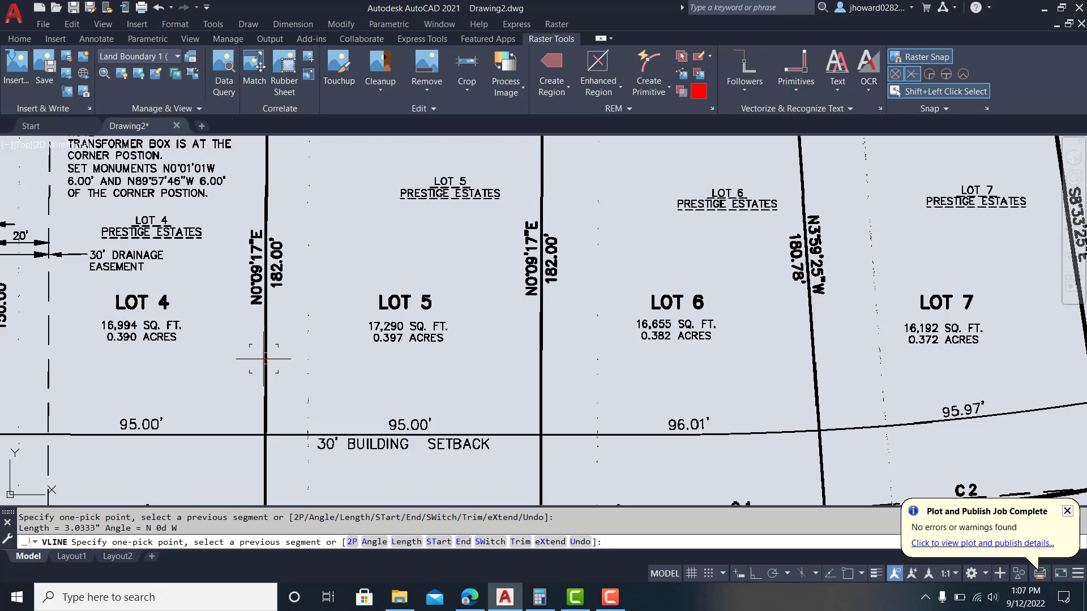
scroll(329, 345, "down", 7)
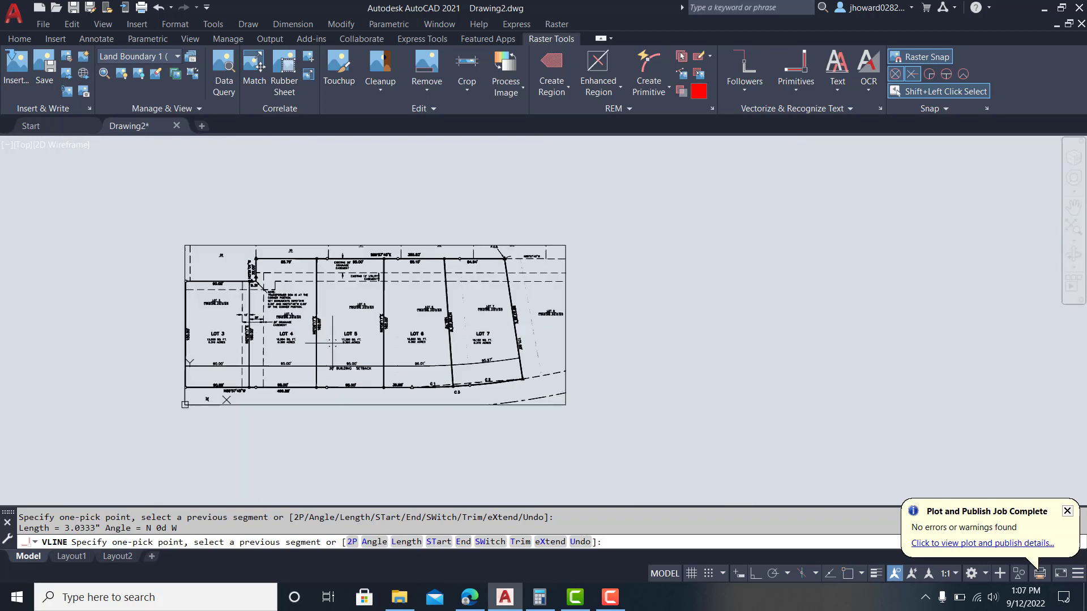
scroll(408, 345, "up", 2)
scroll(556, 325, "up", 3)
scroll(556, 325, "up", 2)
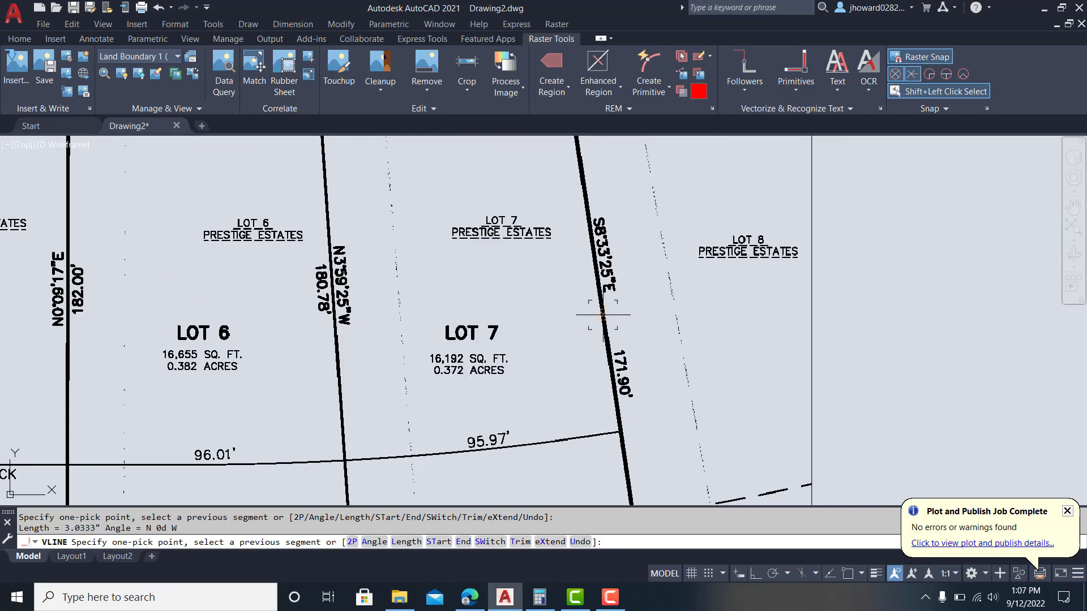
scroll(604, 316, "down", 4)
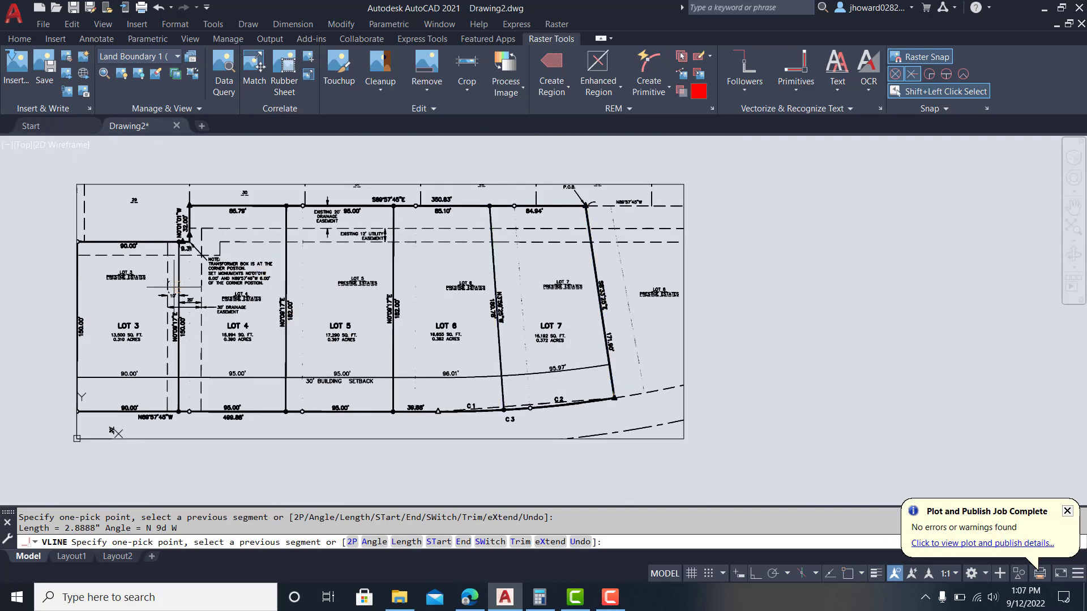
Step: Convert the four raster boundary lines around Lot 3 to vector lines: east, north, west and south
scroll(172, 289, "up", 2)
left_click(181, 281)
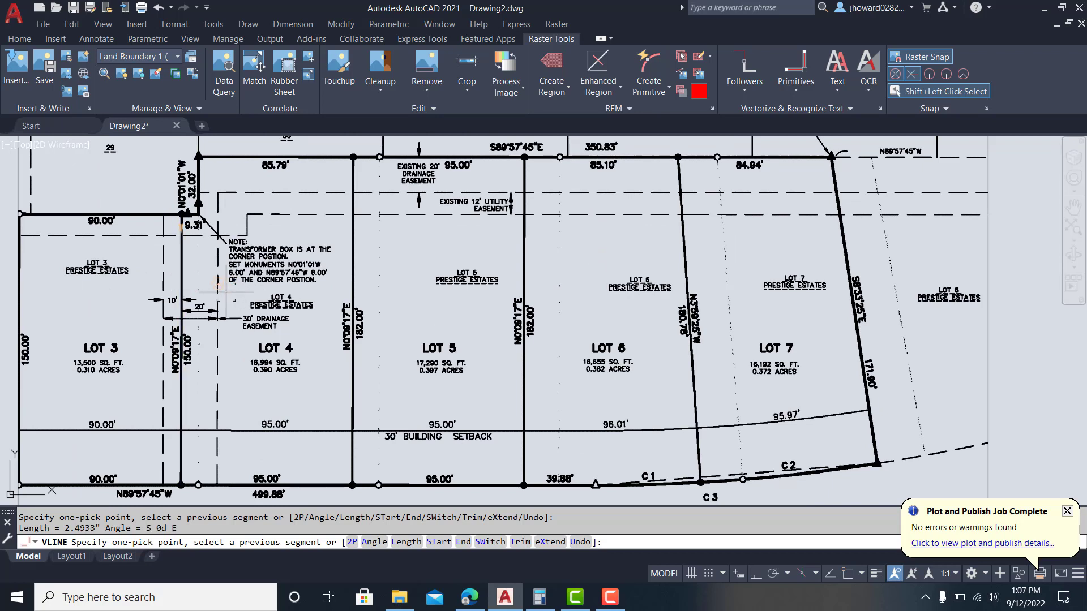
left_click(133, 214)
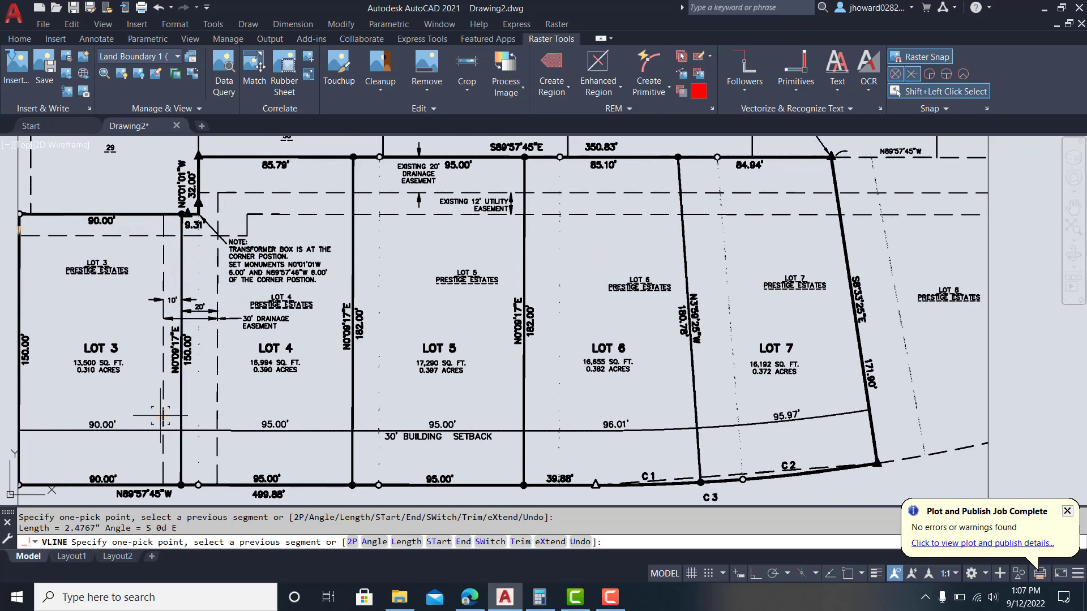
left_click(142, 484)
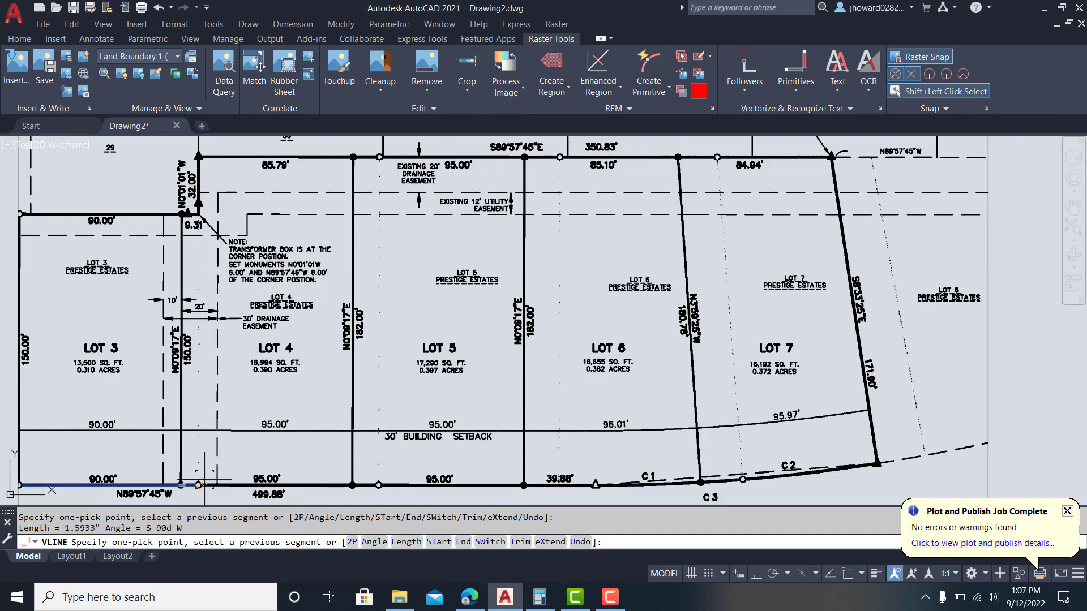
Step: Convert the straight south boundary below Lots 4, 5 and 6 to vector lines, up to the start of curve C1
scroll(195, 485, "up", 5)
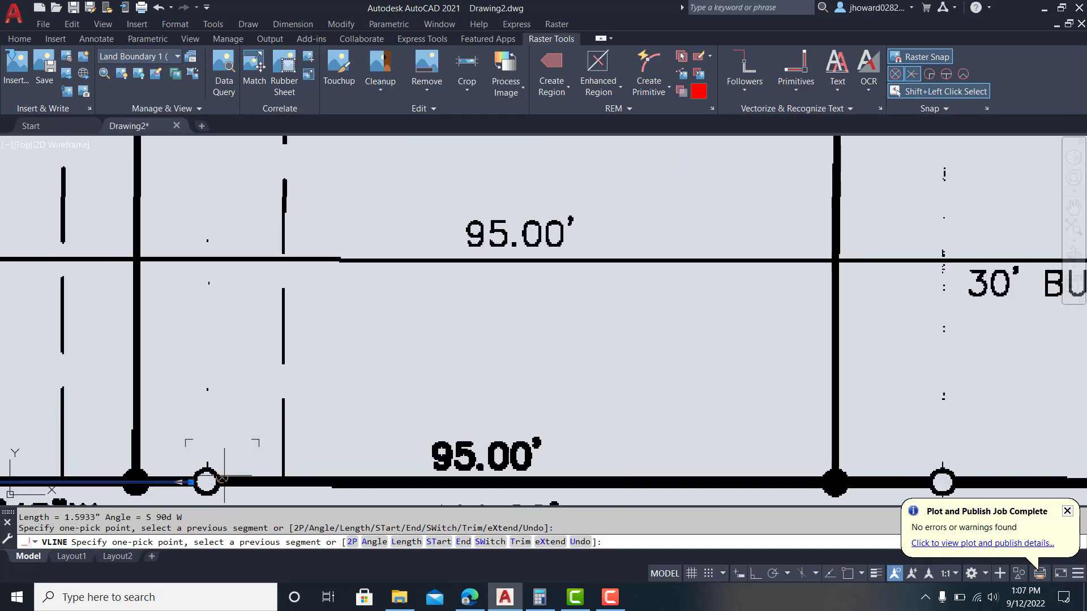
left_click(271, 480)
scroll(468, 503, "down", 5)
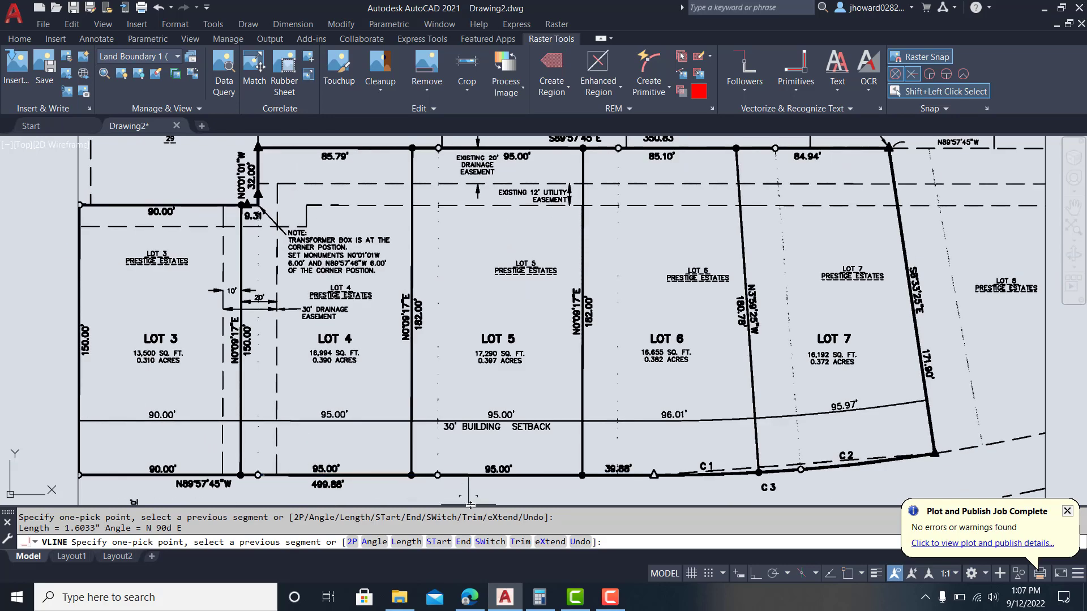
scroll(449, 494, "up", 4)
left_click(398, 448)
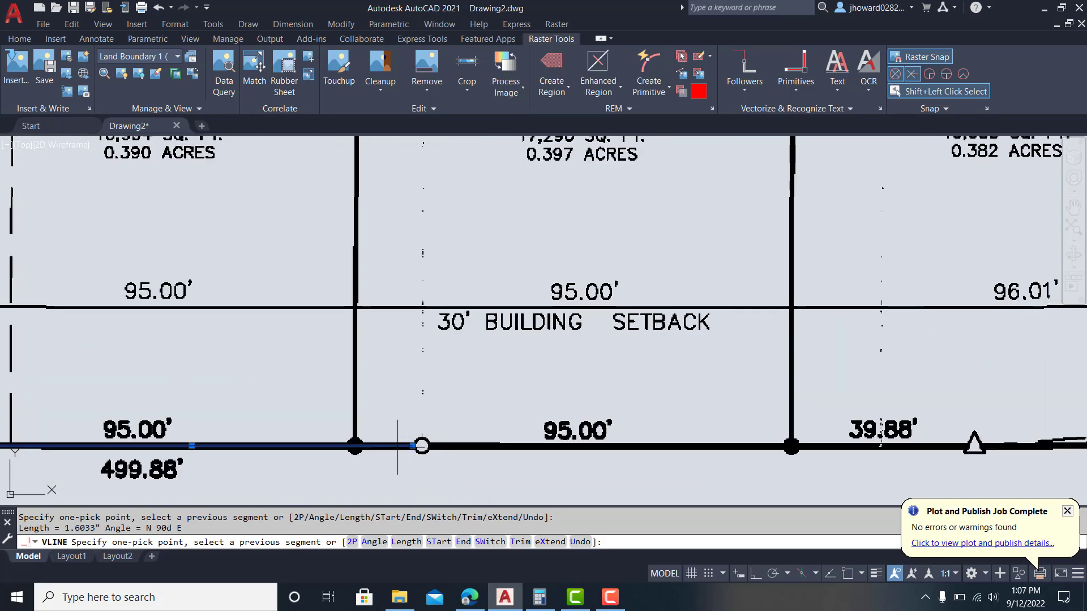
left_click(460, 447)
scroll(461, 447, "down", 5)
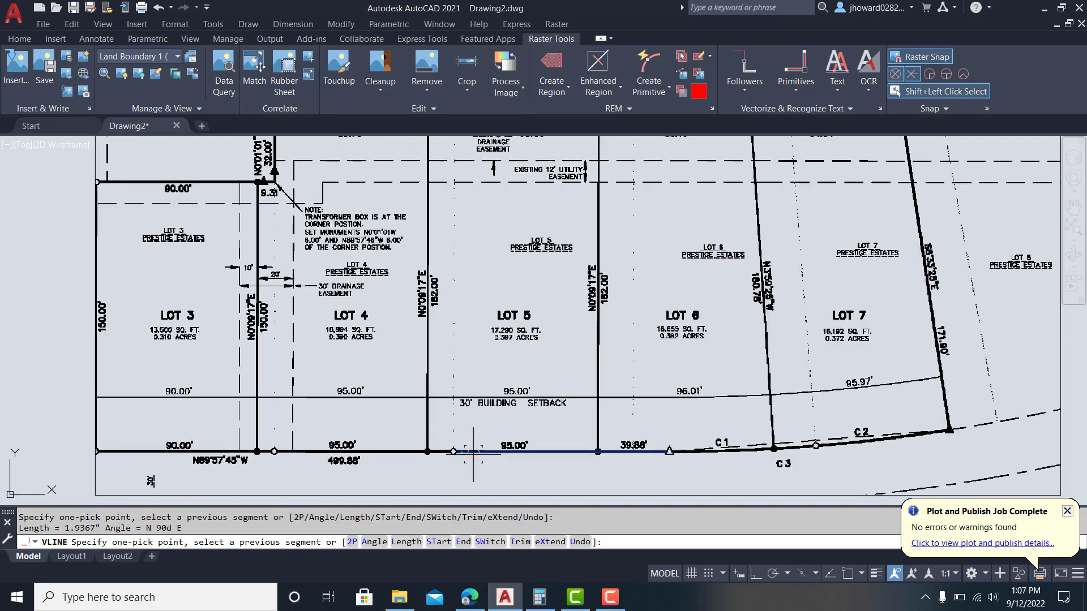
scroll(646, 449, "up", 3)
left_click(648, 449)
Step: Try to convert the curved south boundary at C1 and C2 to straight vector lines, and end the line vectorizing
left_click(740, 447)
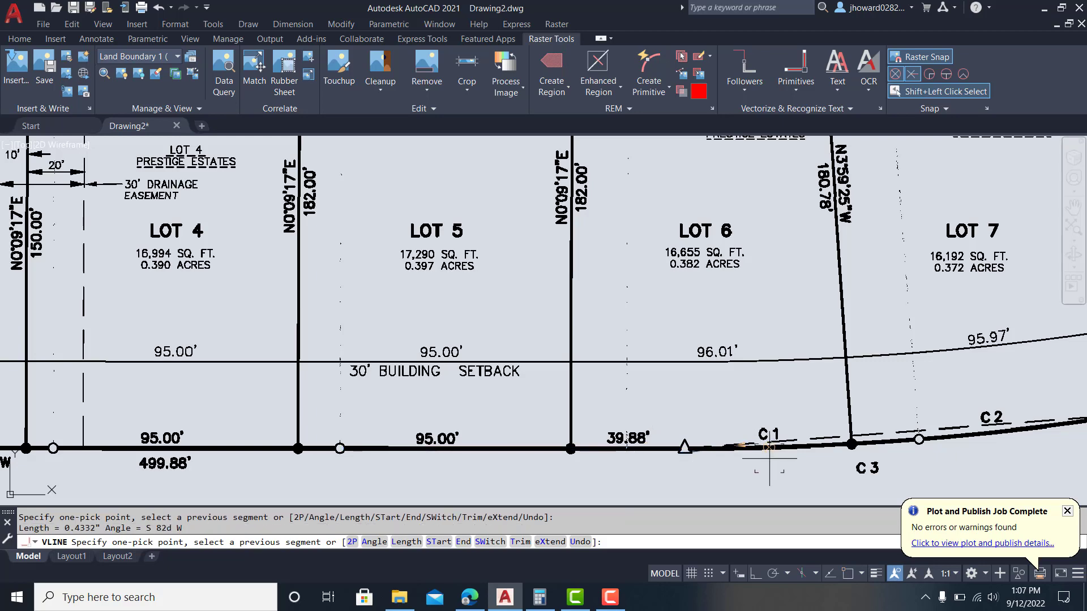
middle_click_drag(767, 460, 481, 464)
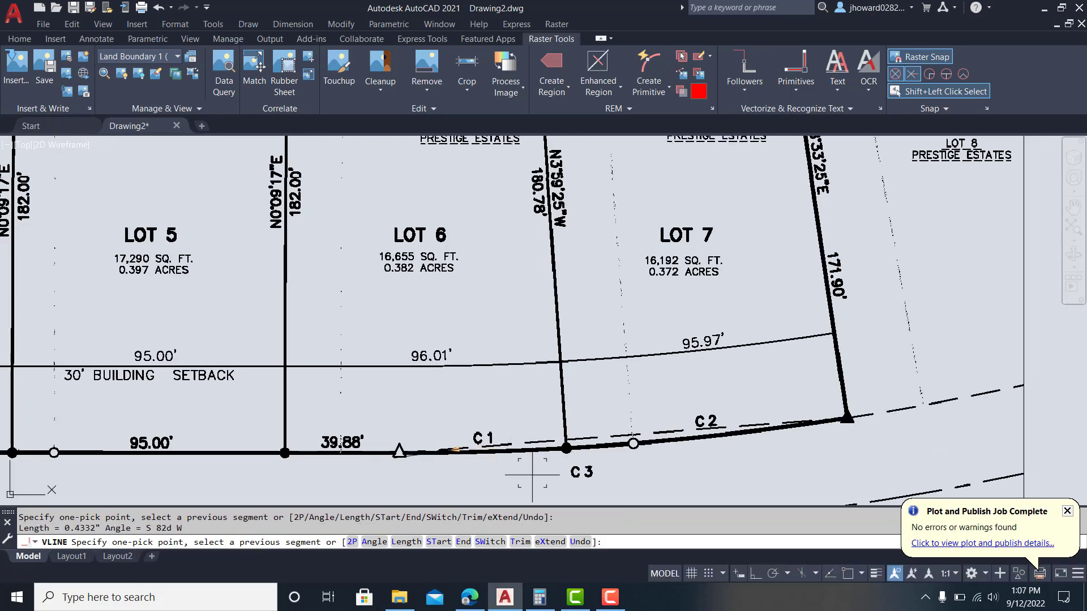
left_click(692, 439)
scroll(665, 463, "up", 4)
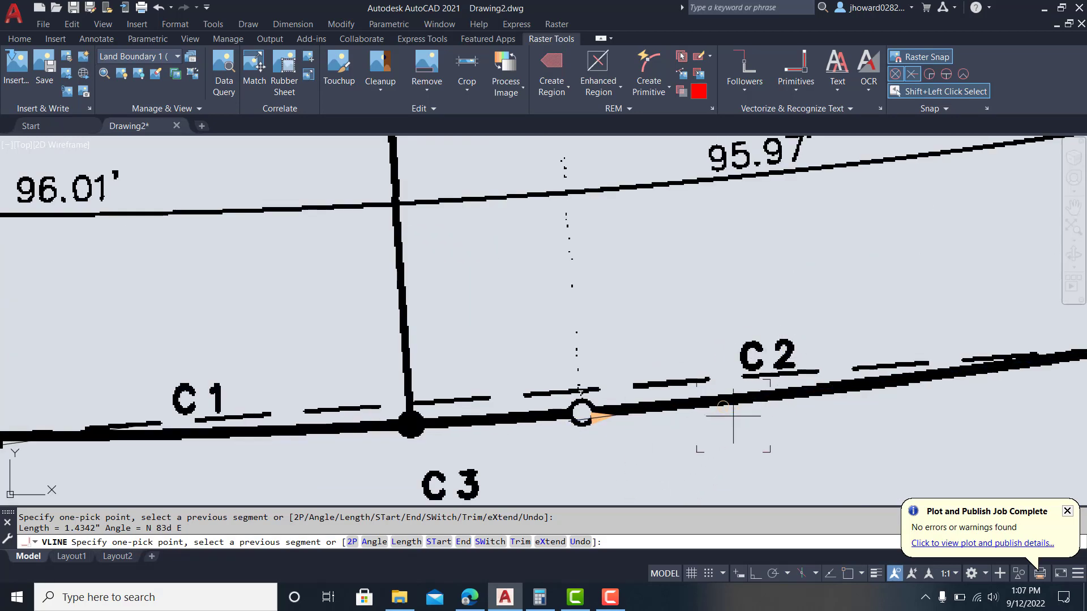
scroll(738, 418, "down", 2)
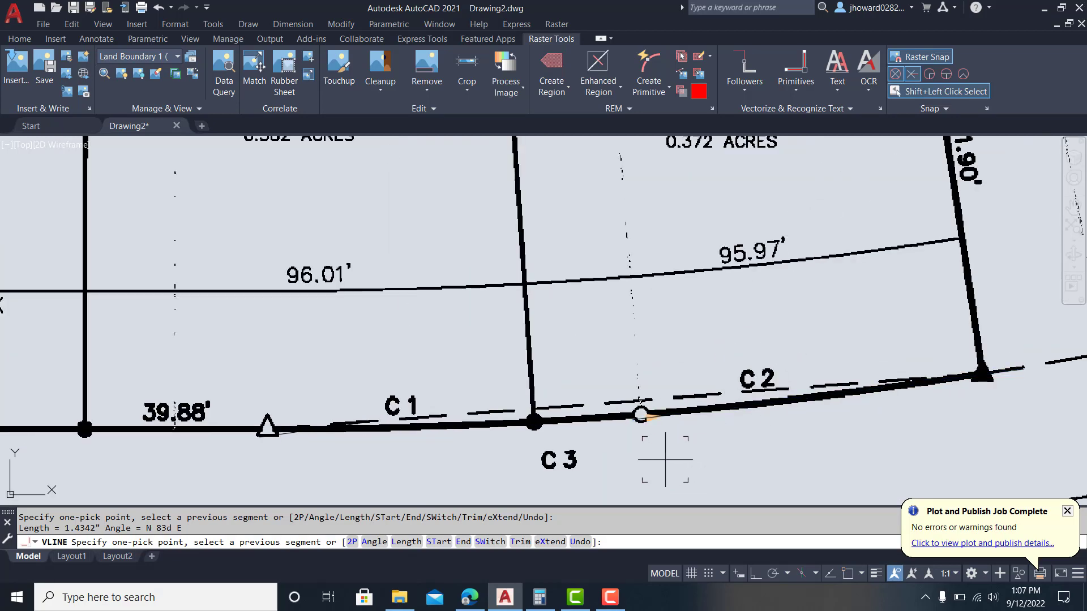
key("Escape")
Step: Erase the two vector lines placed along curves C1 and C2 below Lots 6 and 7
left_click(645, 417)
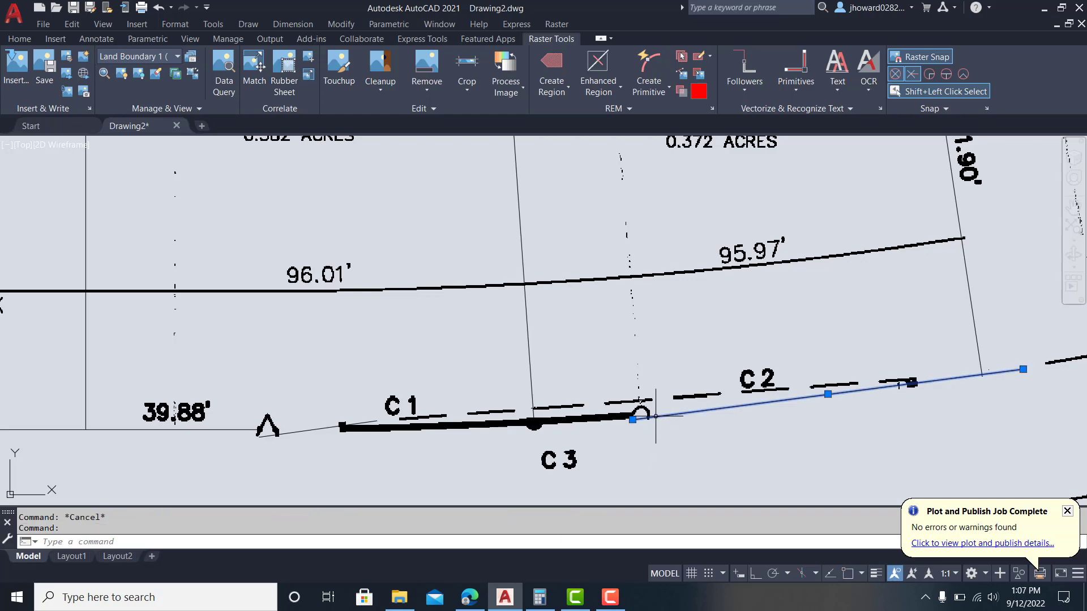
key("Delete")
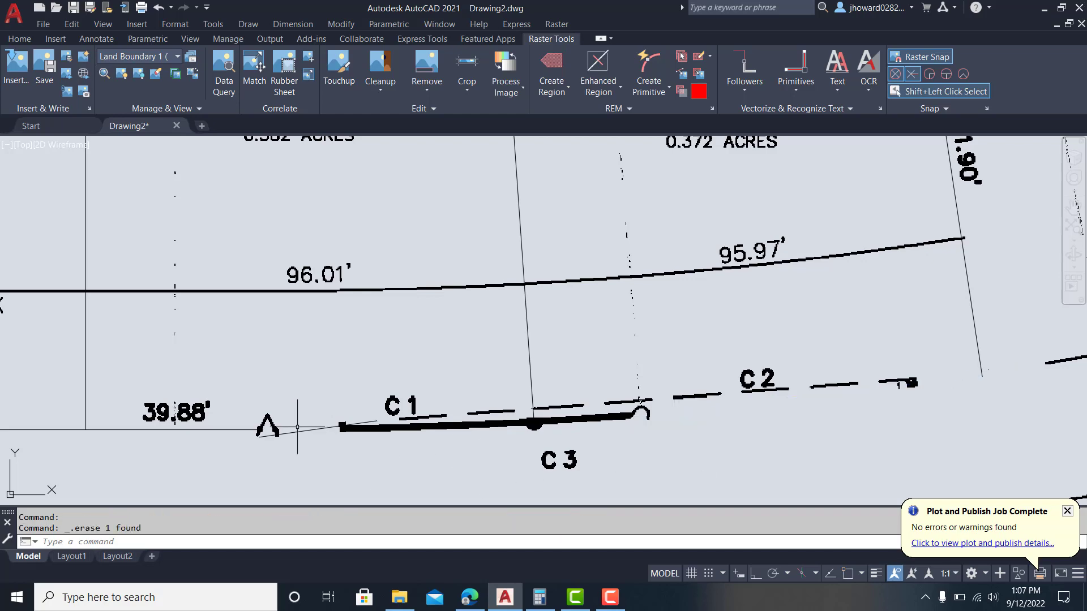
left_click(297, 430)
key("Delete")
scroll(363, 475, "down", 3)
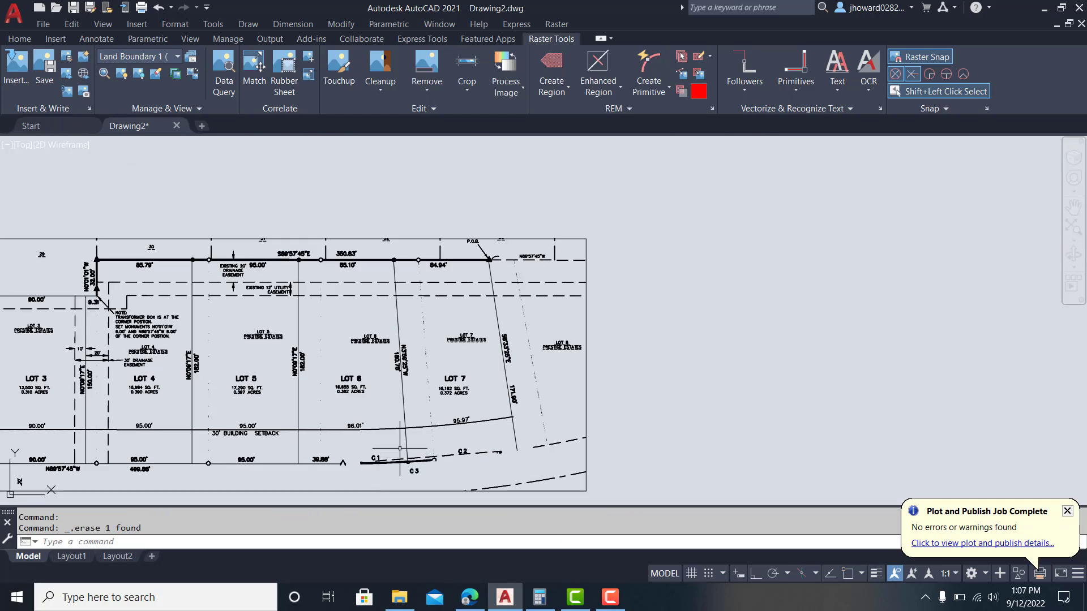
key("Escape")
middle_click_drag(424, 476, 499, 436)
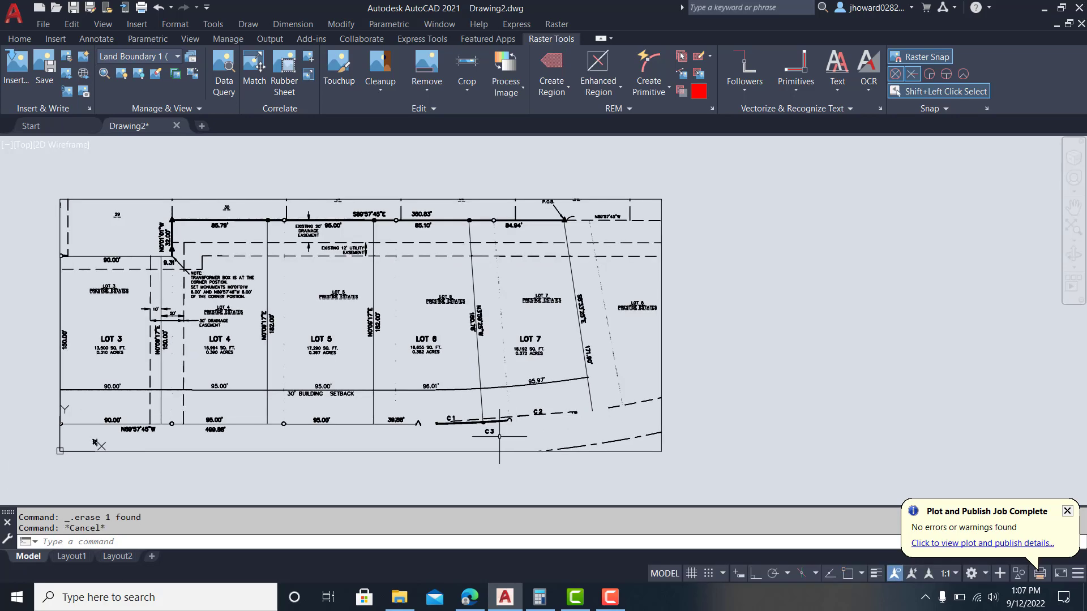
Step: Undo the last erase and the whole line vectorizing run before it, restoring the raster boundary lines
left_click(158, 7)
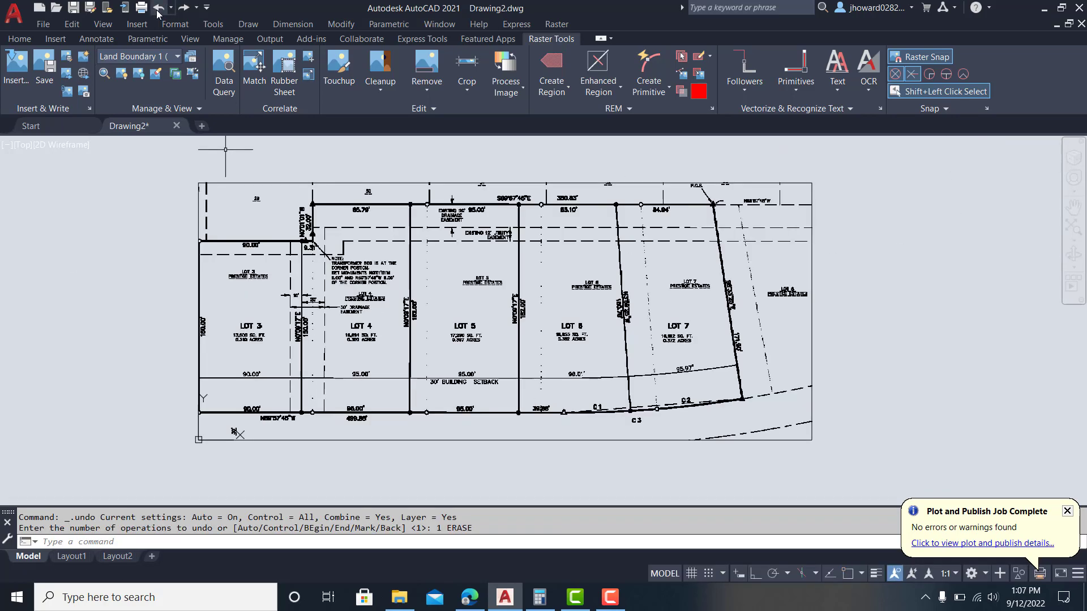
left_click(158, 8)
key("Escape")
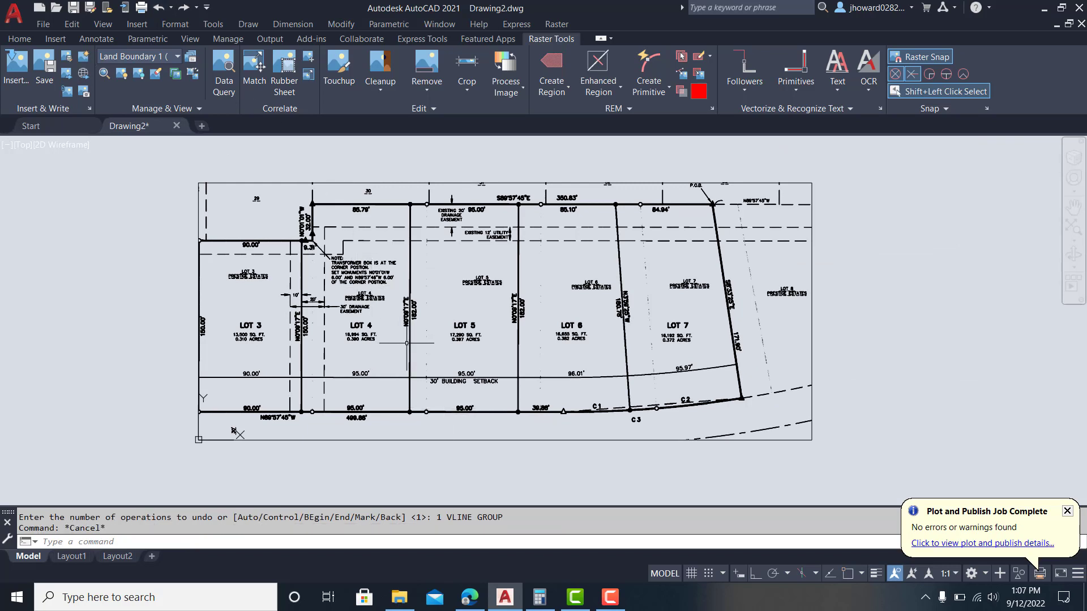
left_click(407, 343)
key("Escape")
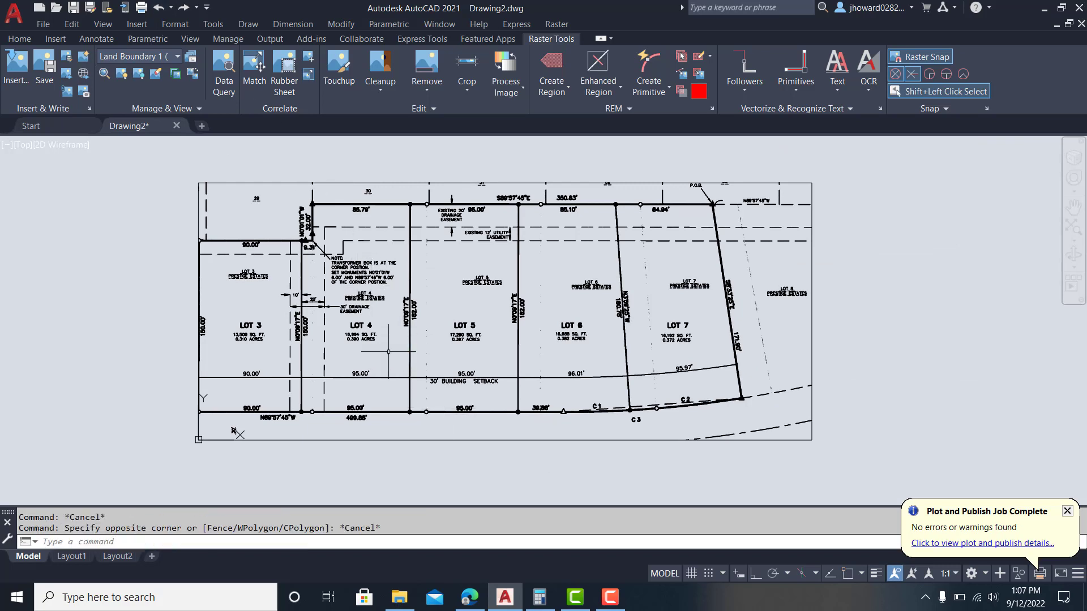
Step: Try twice to convert the curved raster boundary between C1 and C2 to a vector arc with a one-pick point
left_click(783, 90)
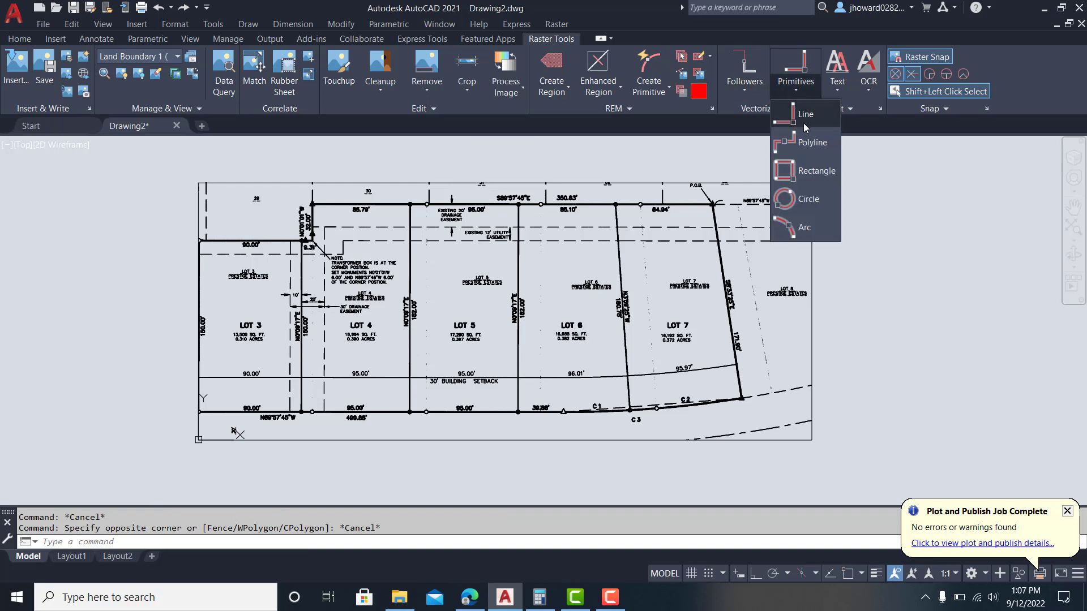
left_click(794, 228)
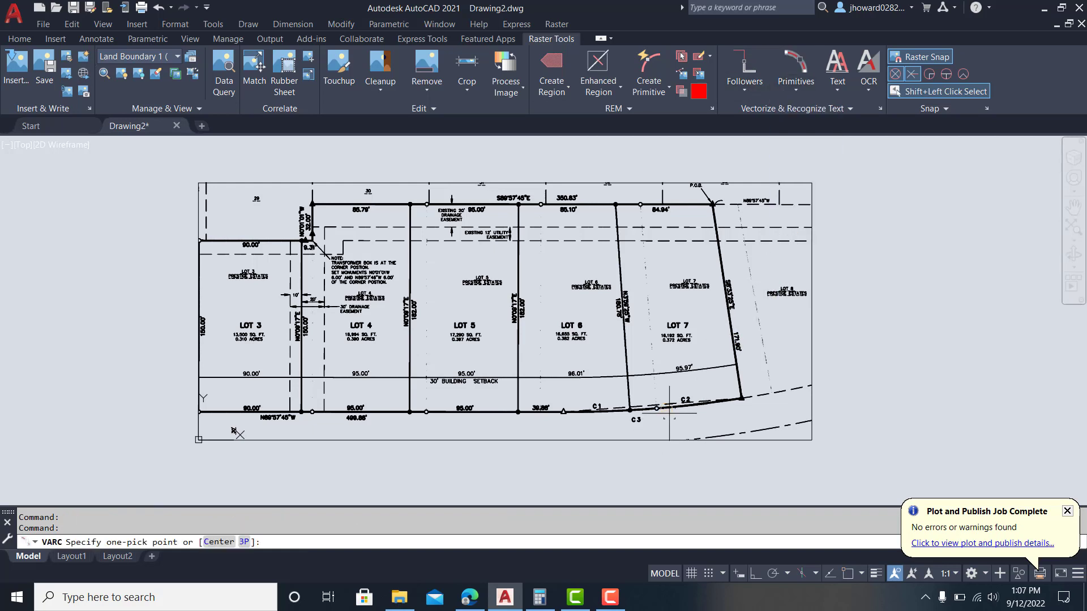
scroll(651, 408, "up", 5)
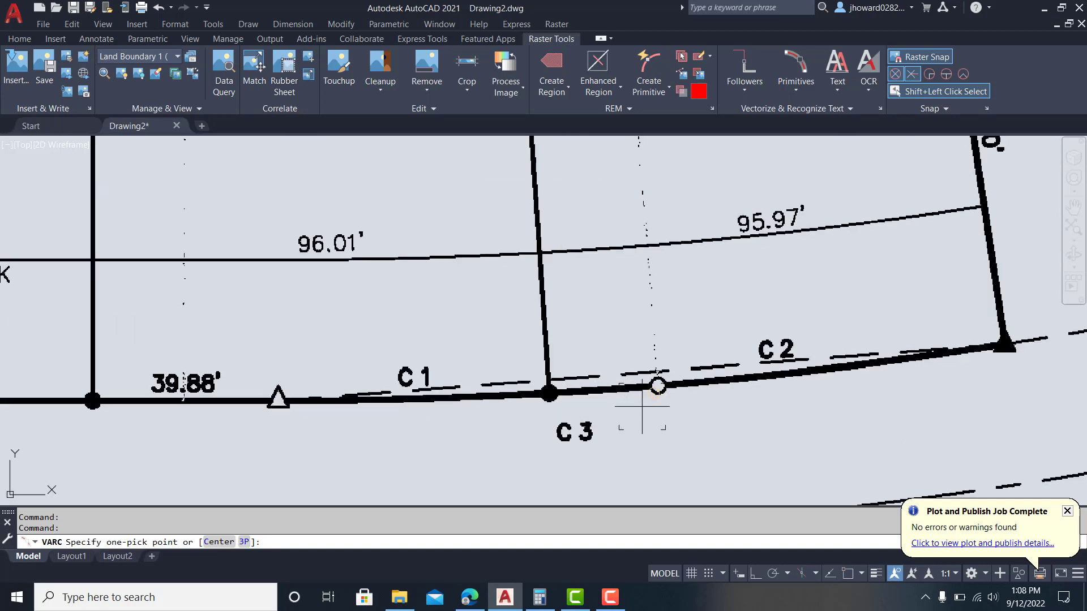
left_click(615, 392)
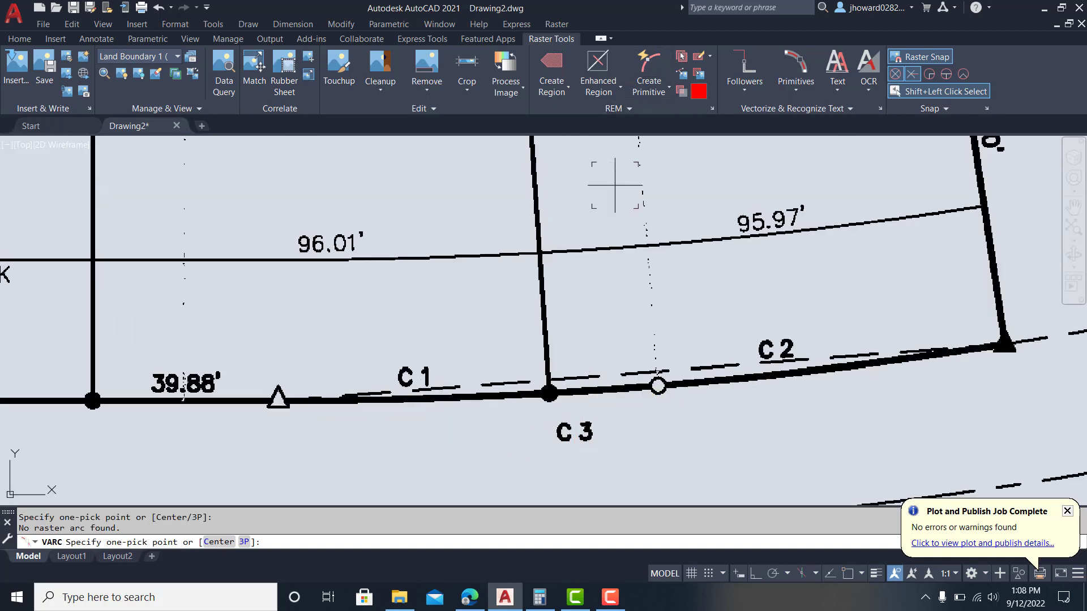
key("Escape")
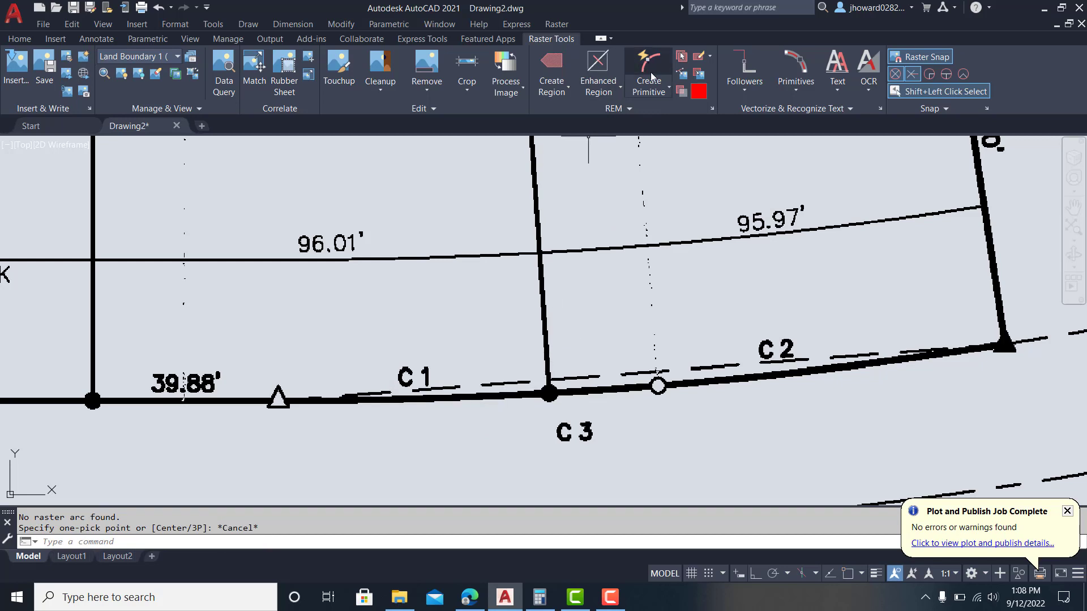
left_click(797, 92)
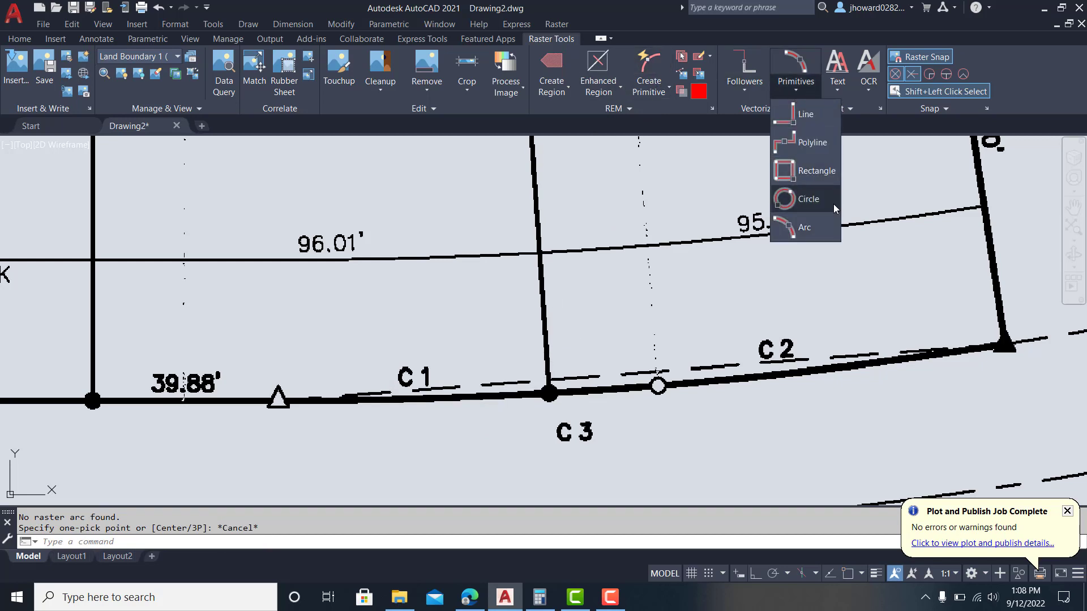
left_click(801, 227)
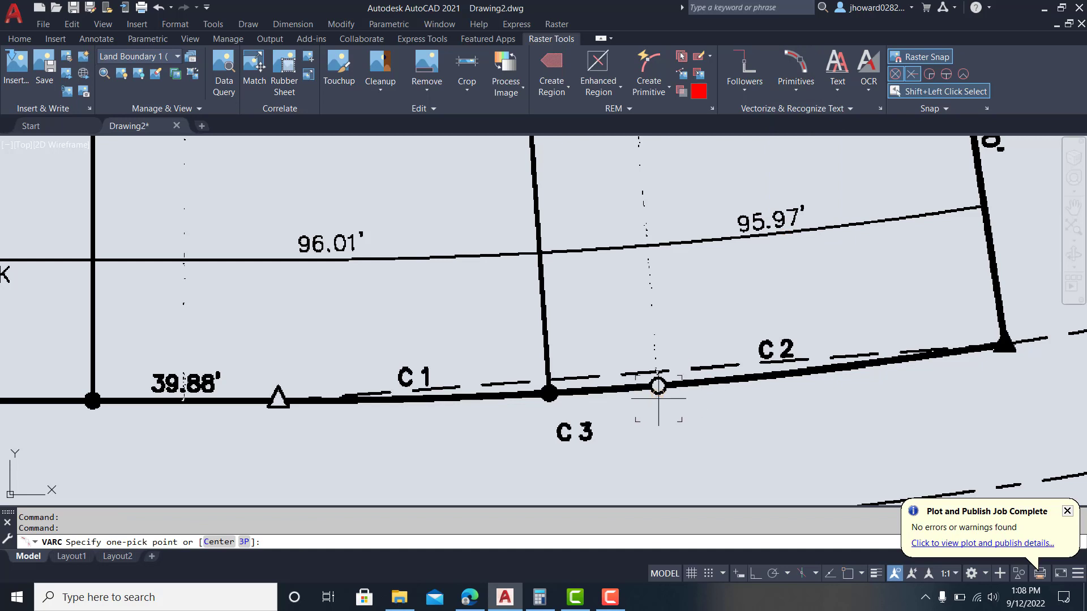
left_click(634, 388)
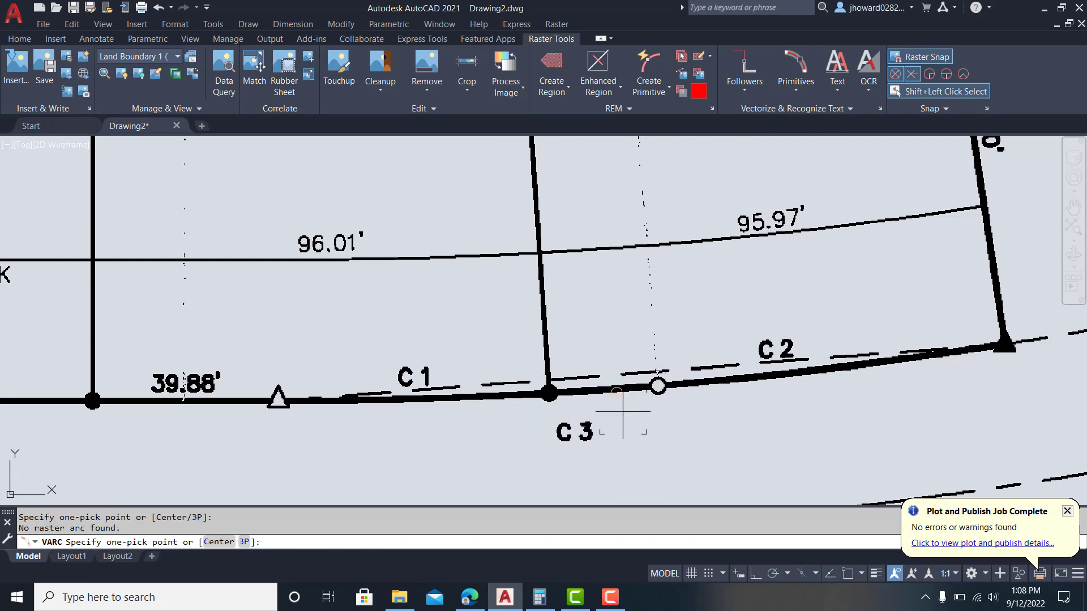
key("Escape")
Step: Convert the raster east and west lot lines of Lot 7 to vector lines
left_click(817, 86)
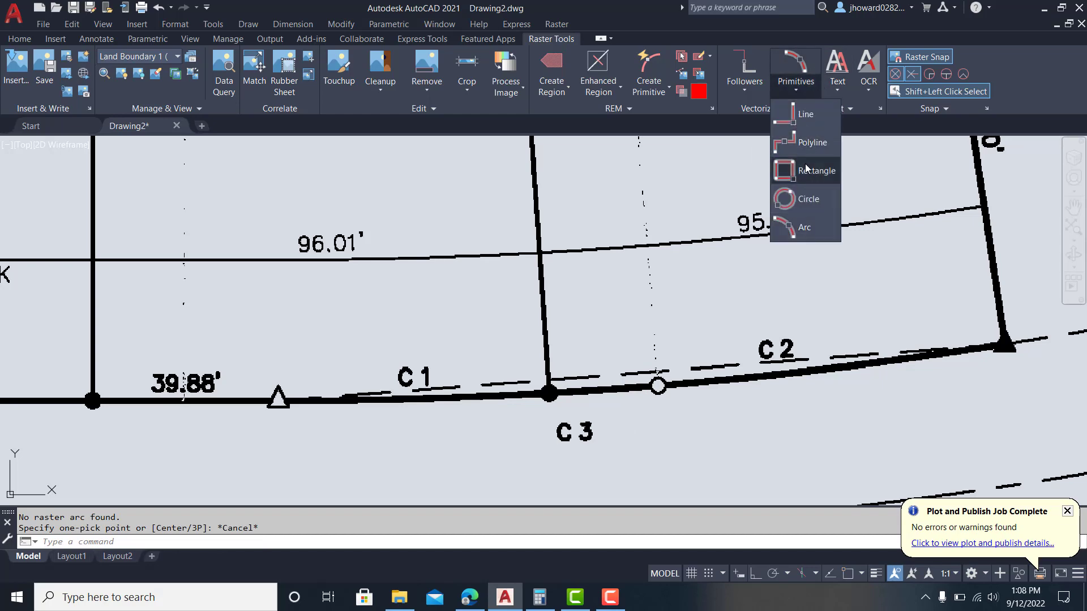
left_click(793, 113)
scroll(816, 197, "down", 7)
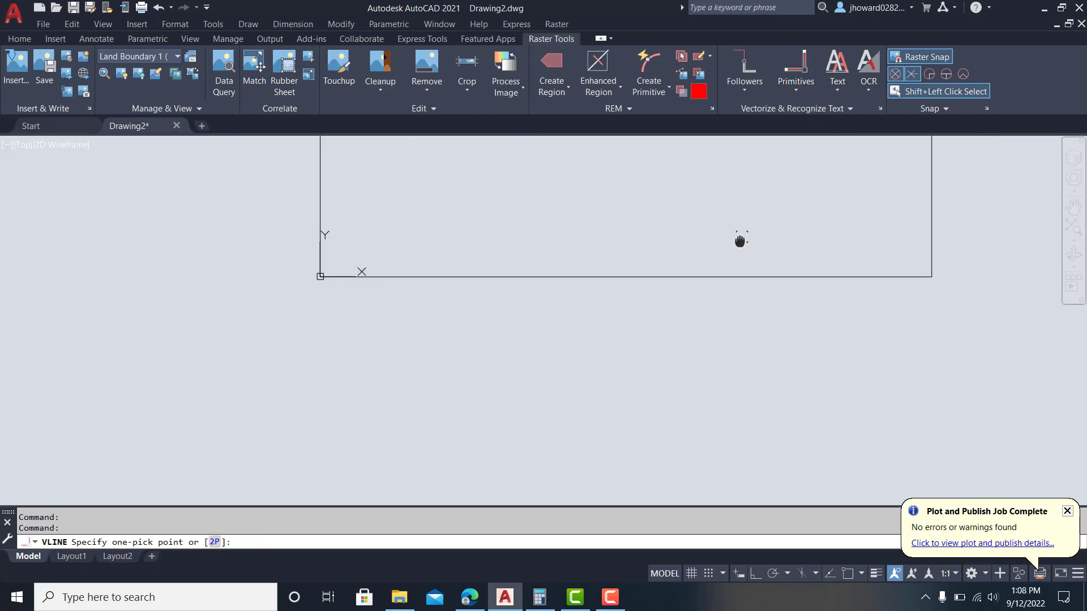
scroll(842, 361, "up", 3)
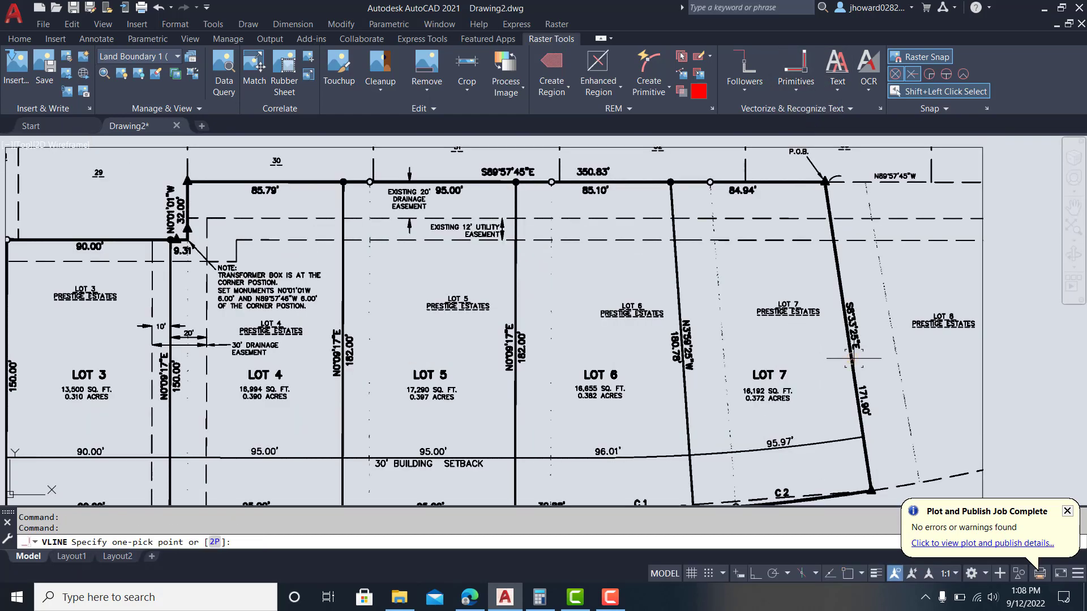
left_click(853, 359)
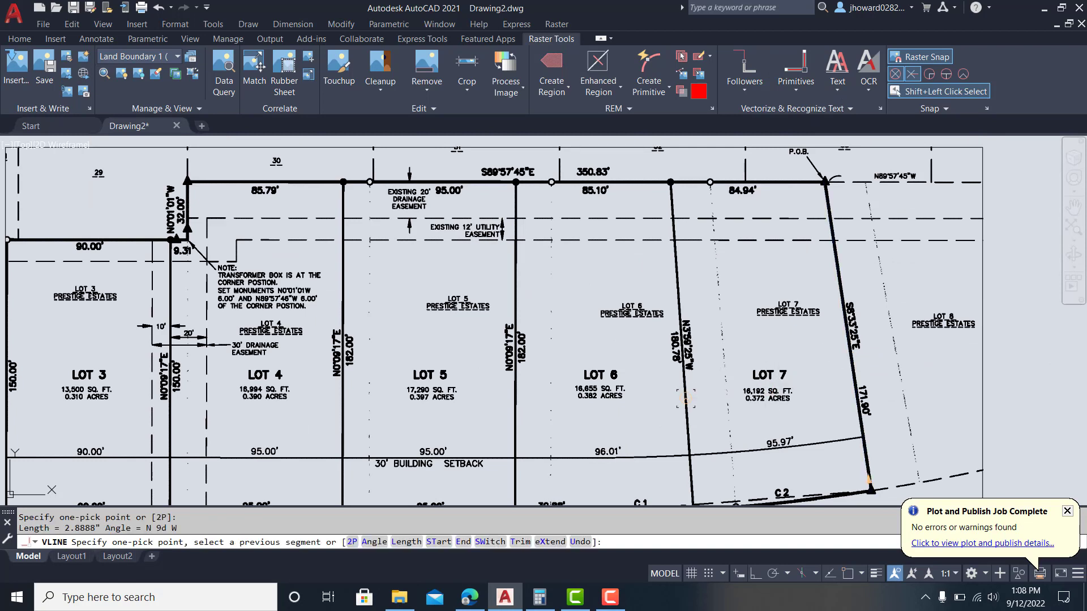
left_click(685, 398)
Step: Convert the raster north boundary above Lots 7, 6, 5 and 4 to vector lines, working west from the P.O.B
left_click(776, 187)
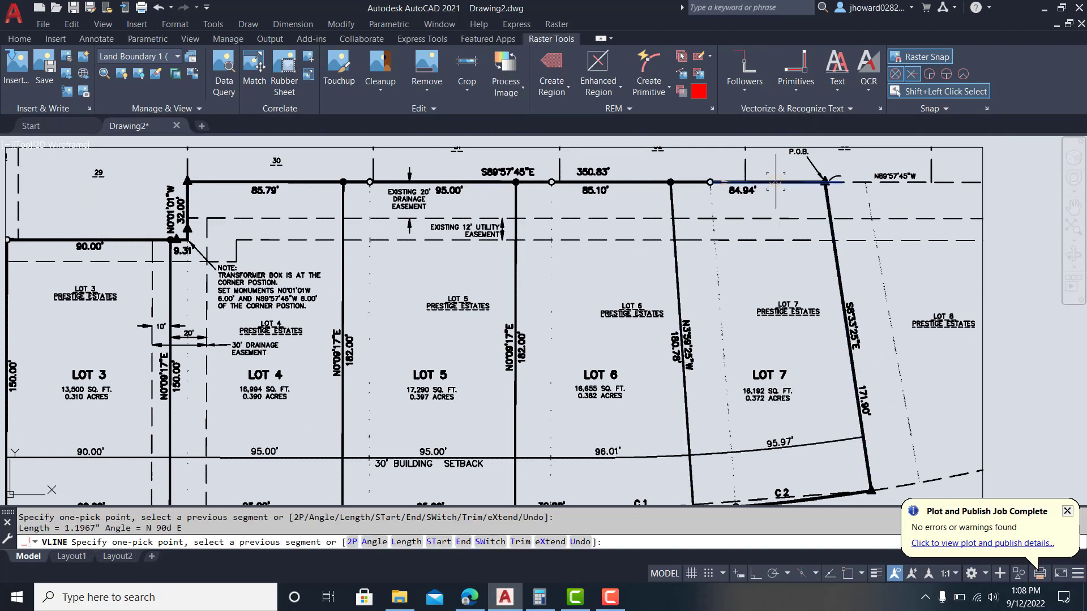
left_click(635, 183)
left_click(531, 182)
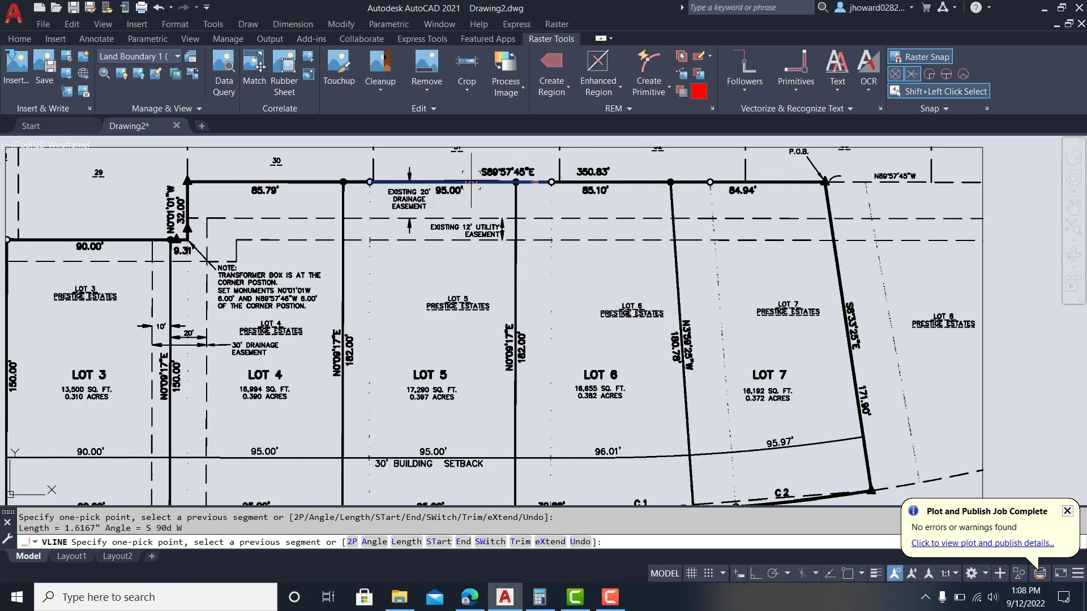
left_click(354, 187)
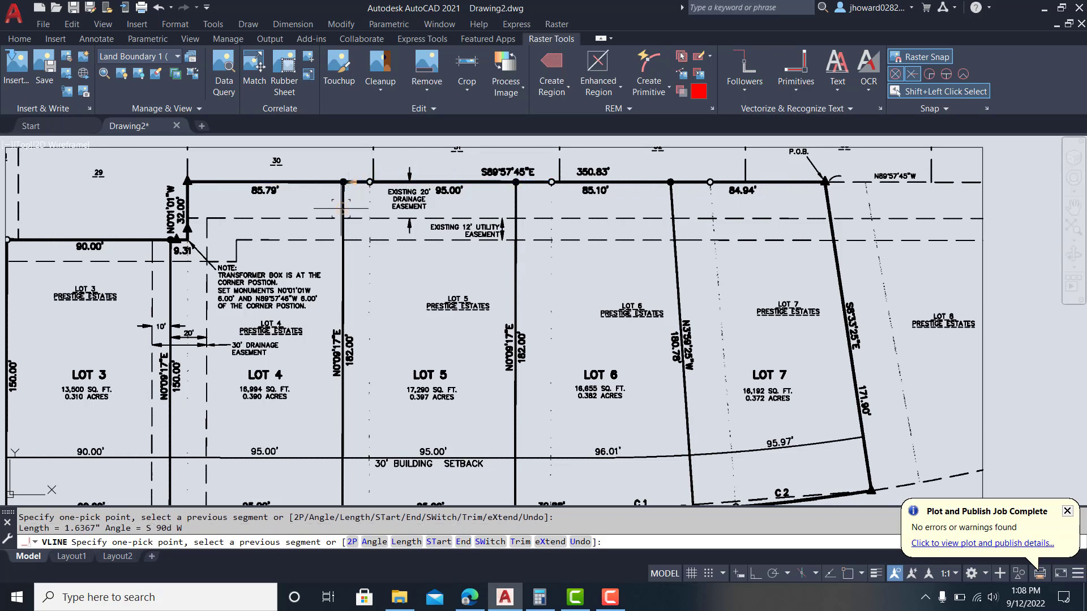
Step: Convert the dividing lines between Lots 4 and 5, Lots 5 and 6, and Lots 3 and 4 to vector lines
left_click(342, 205)
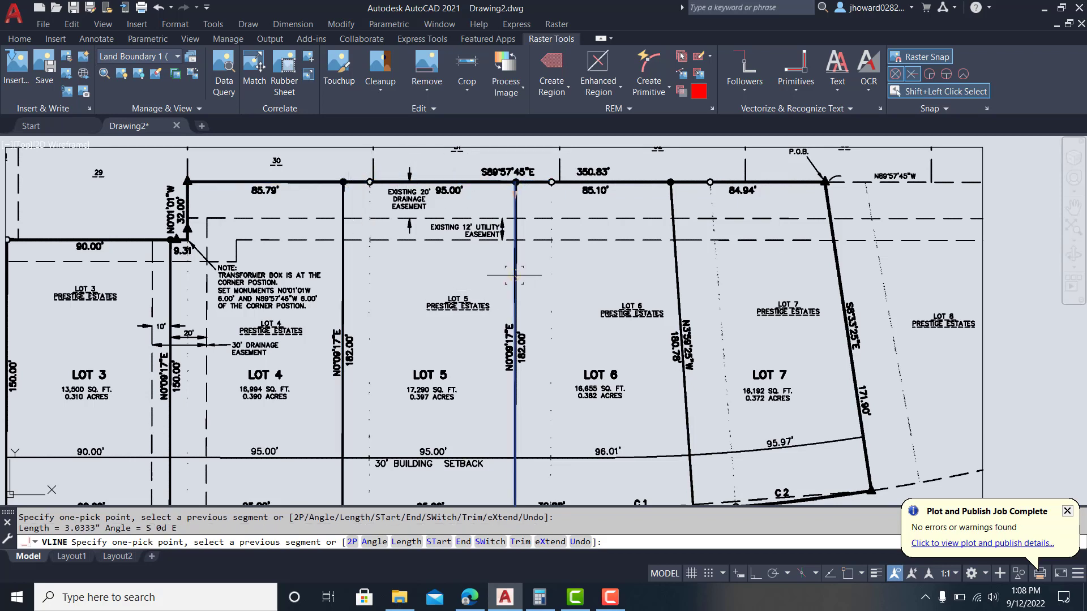
left_click(687, 397)
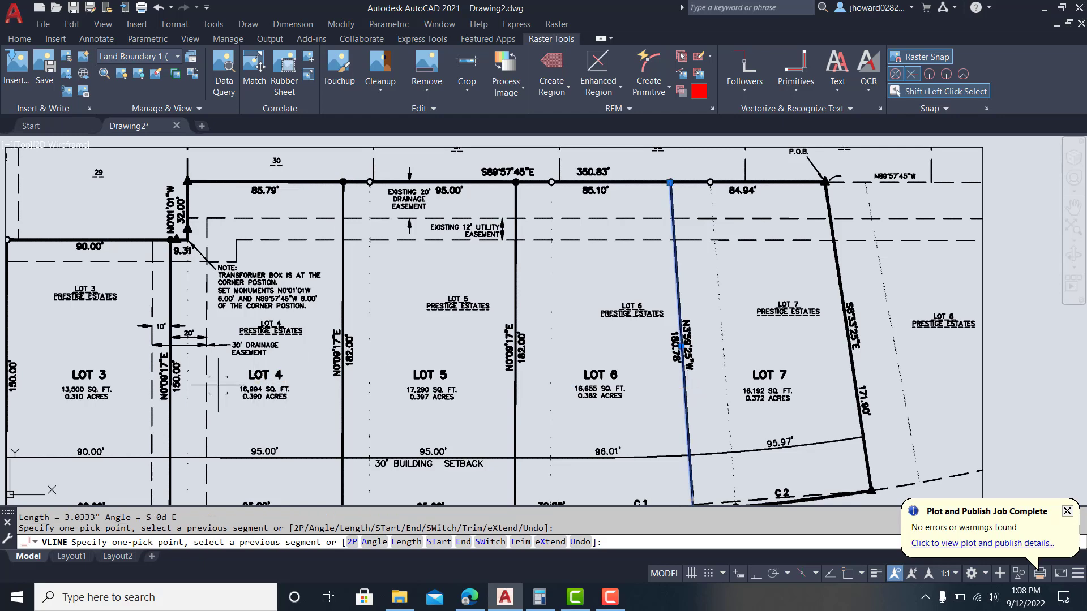
left_click(169, 410)
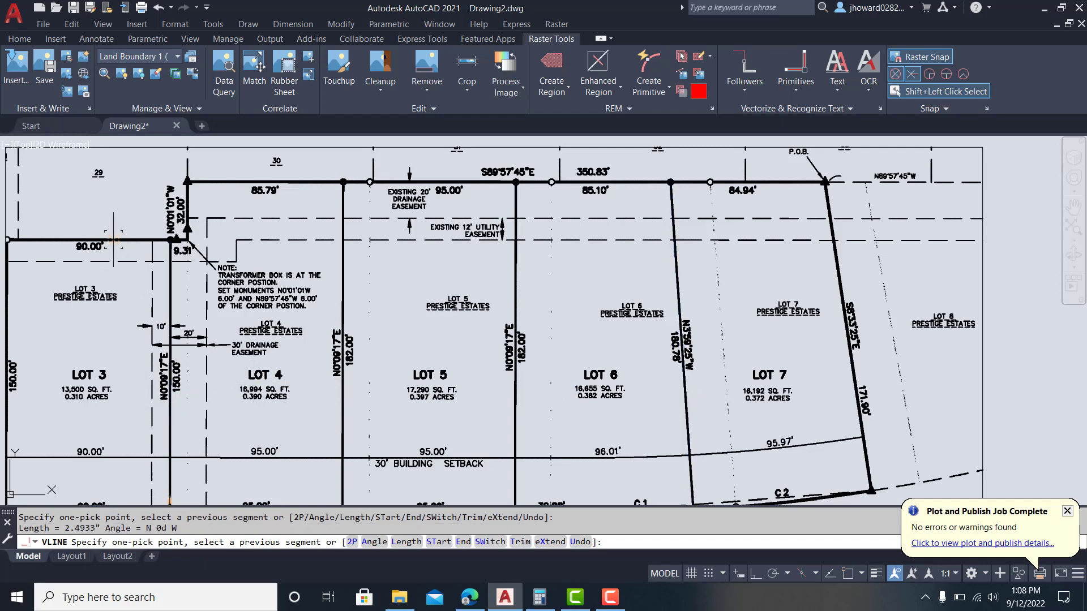
Step: Convert Lot 3's north and west lines and the straight south boundary up to the start of curve C1 to vector lines
left_click(114, 241)
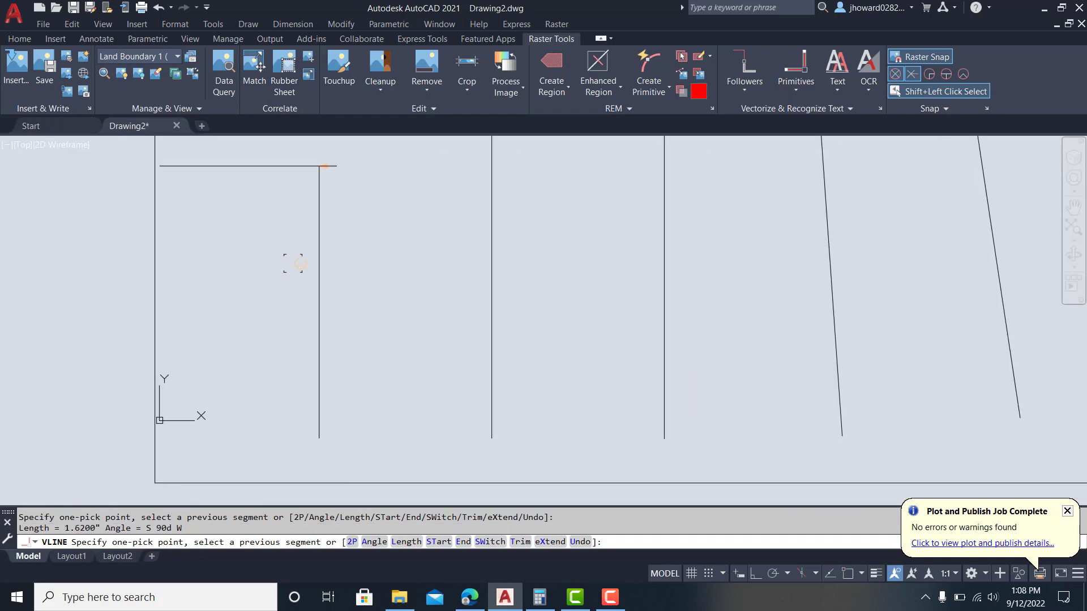
left_click(158, 247)
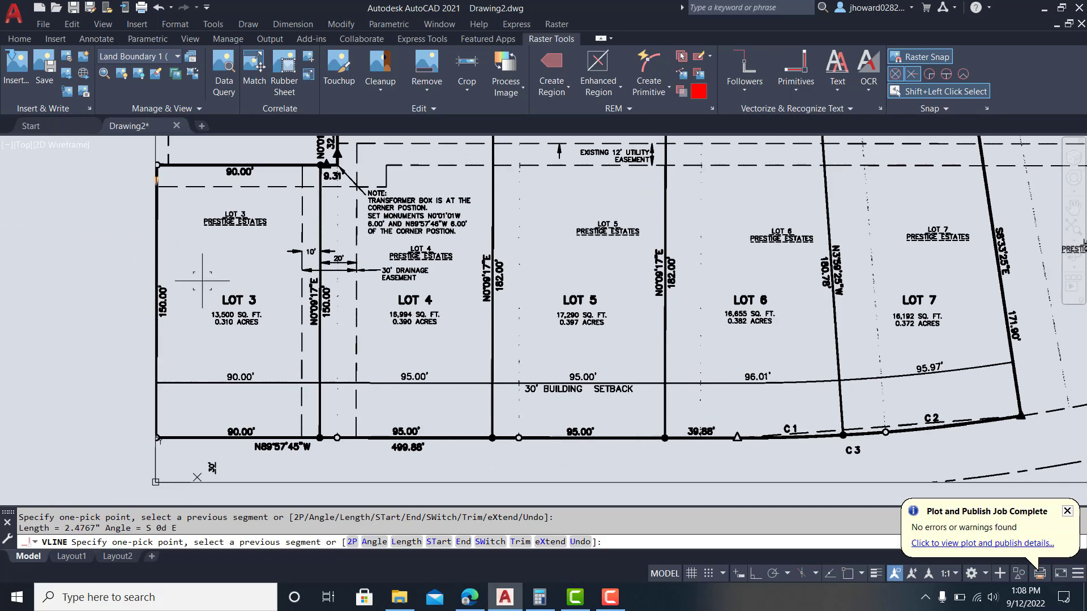
left_click(262, 436)
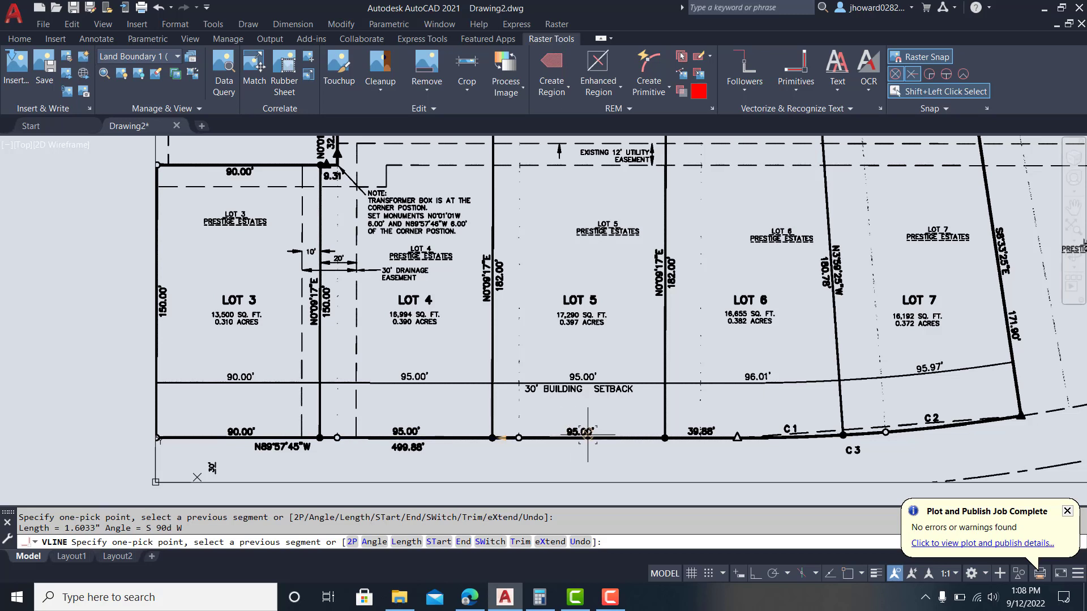
left_click(710, 437)
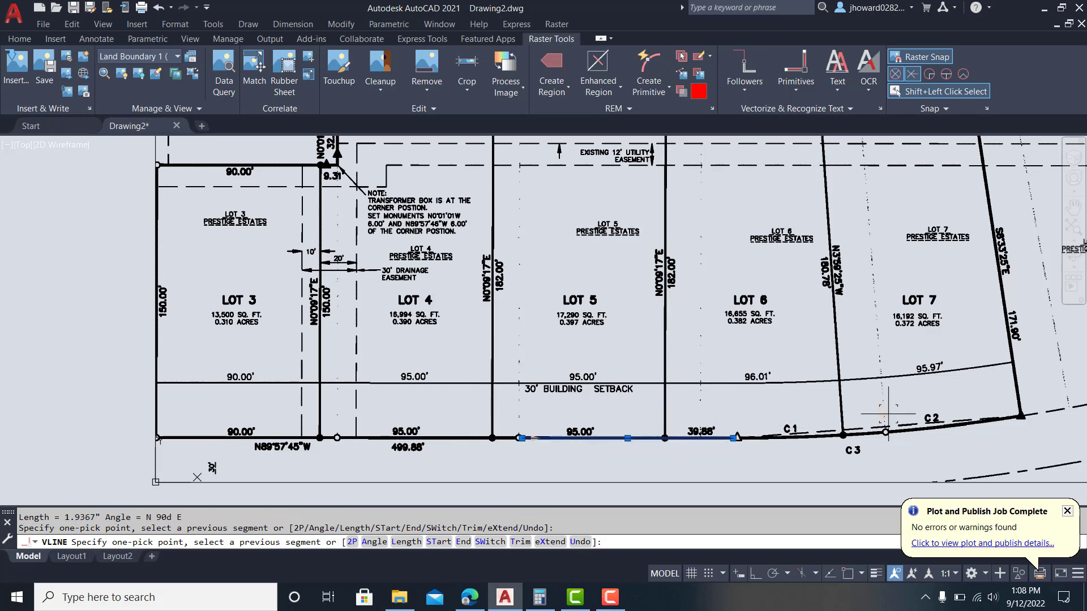
left_click(1012, 367)
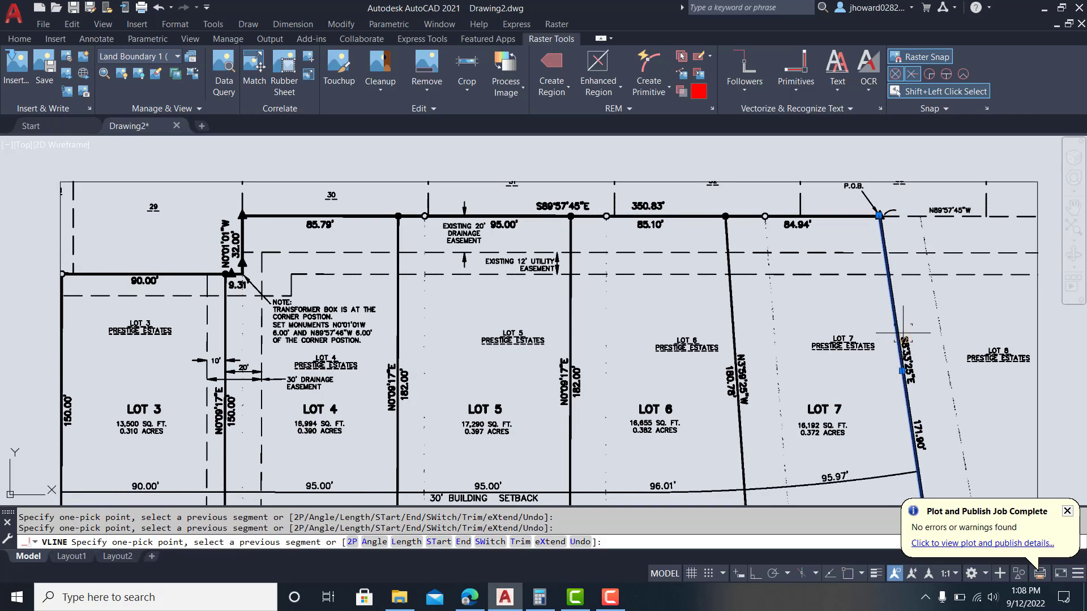
Step: Convert the short 32.00' raster boundary line at Lot 4's northwest corner to a vector line
mouse_move(744, 276)
middle_mouse_down()
mouse_move(715, 281)
mouse_move(720, 272)
mouse_move(739, 325)
middle_mouse_up()
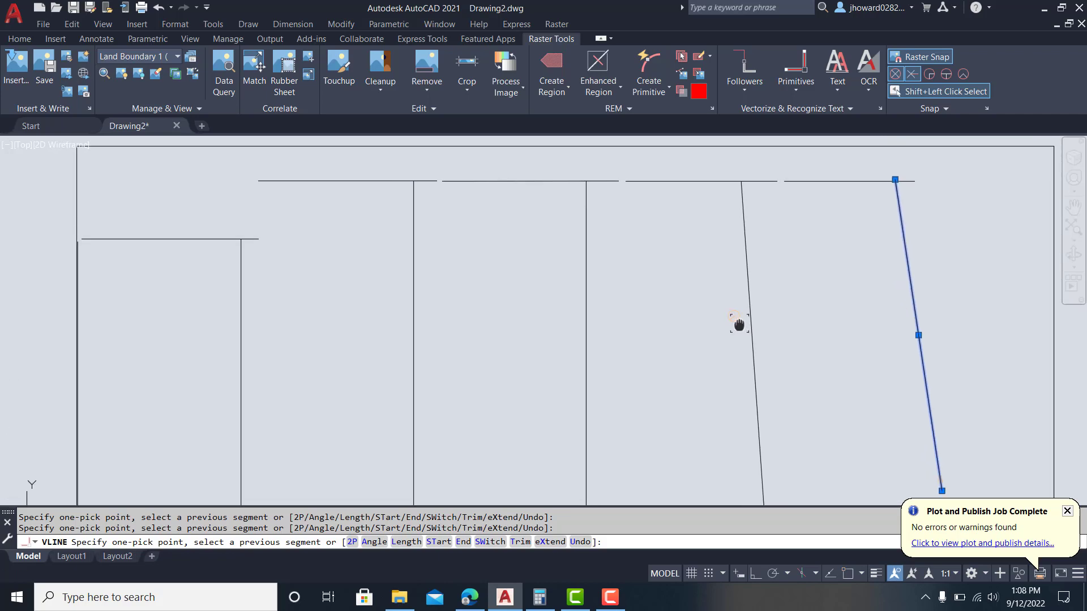
left_click(259, 204)
mouse_move(521, 339)
middle_mouse_down()
mouse_move(512, 308)
mouse_move(449, 279)
mouse_move(479, 275)
middle_mouse_up()
middle_click_drag(479, 275, 482, 272)
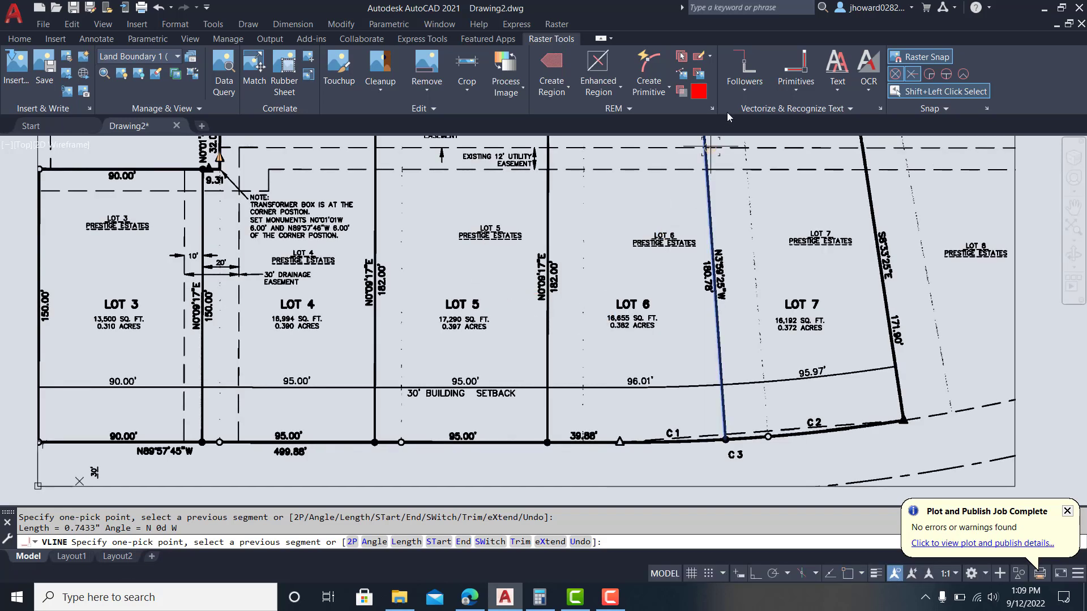
Step: Convert the two raster circle symbols on the south boundary, just east of Lot 4's east and west lines, to vector circles
left_click(795, 74)
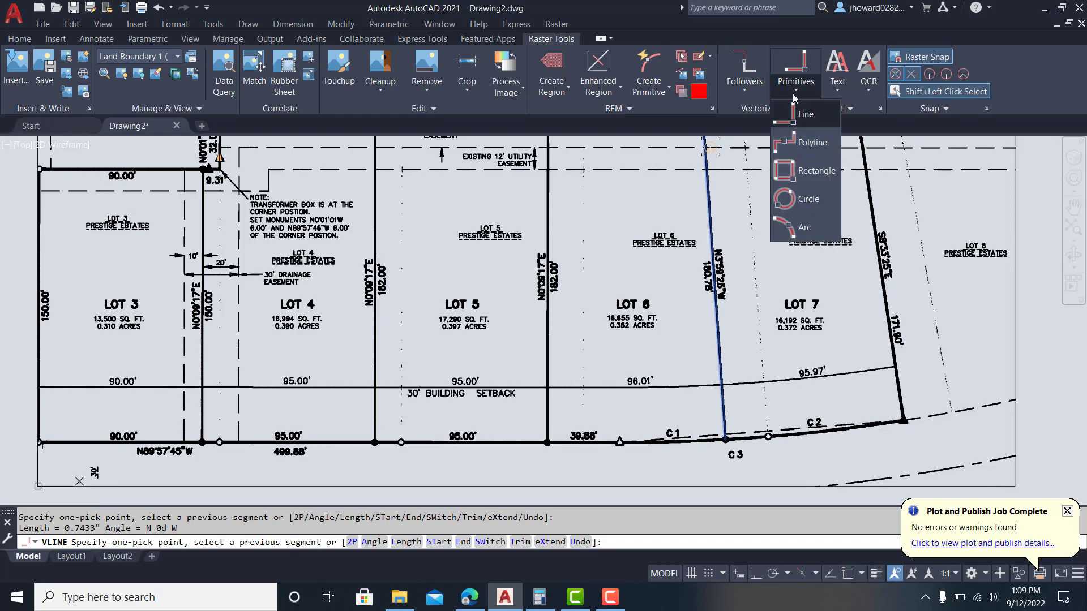
left_click(806, 200)
scroll(628, 435, "up", 4)
mouse_move(159, 466)
middle_mouse_down()
mouse_move(360, 359)
mouse_move(340, 284)
middle_mouse_up()
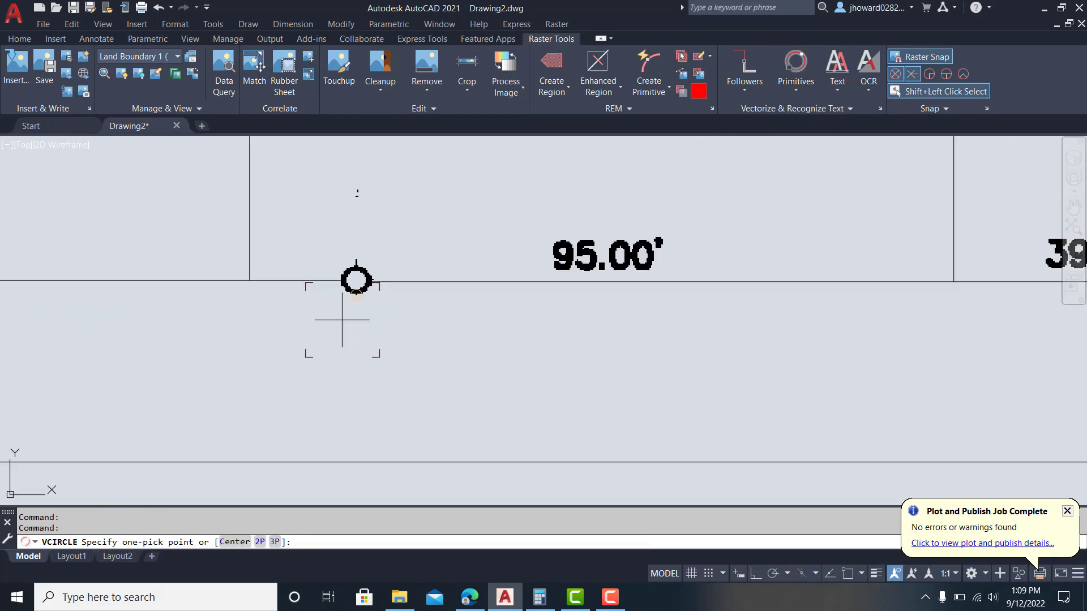
scroll(359, 252, "up", 2)
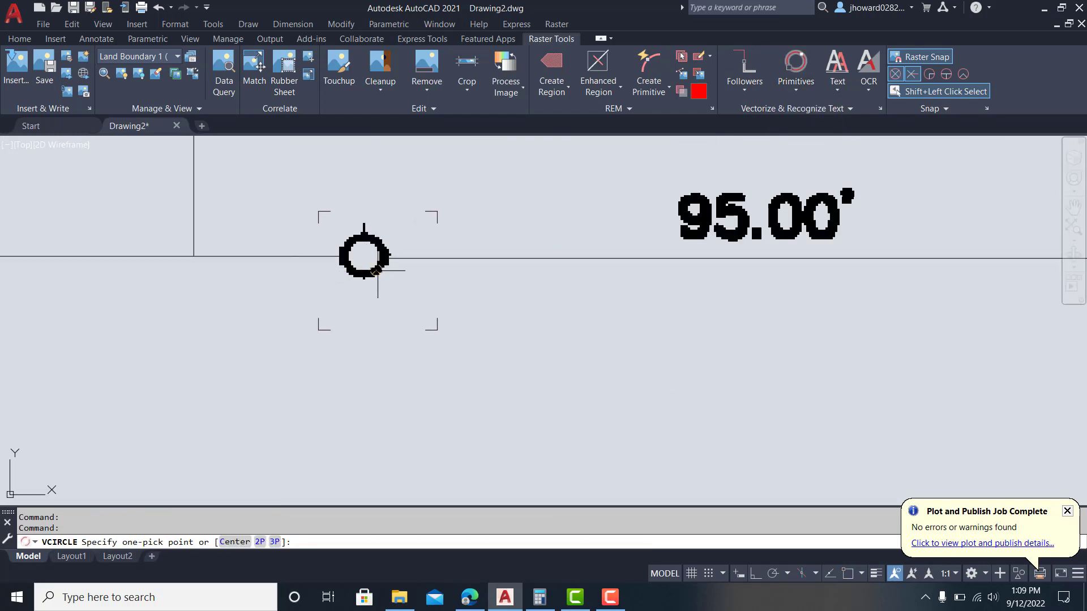
left_click(364, 274)
scroll(342, 295, "down", 5)
middle_click_drag(281, 339, 315, 291)
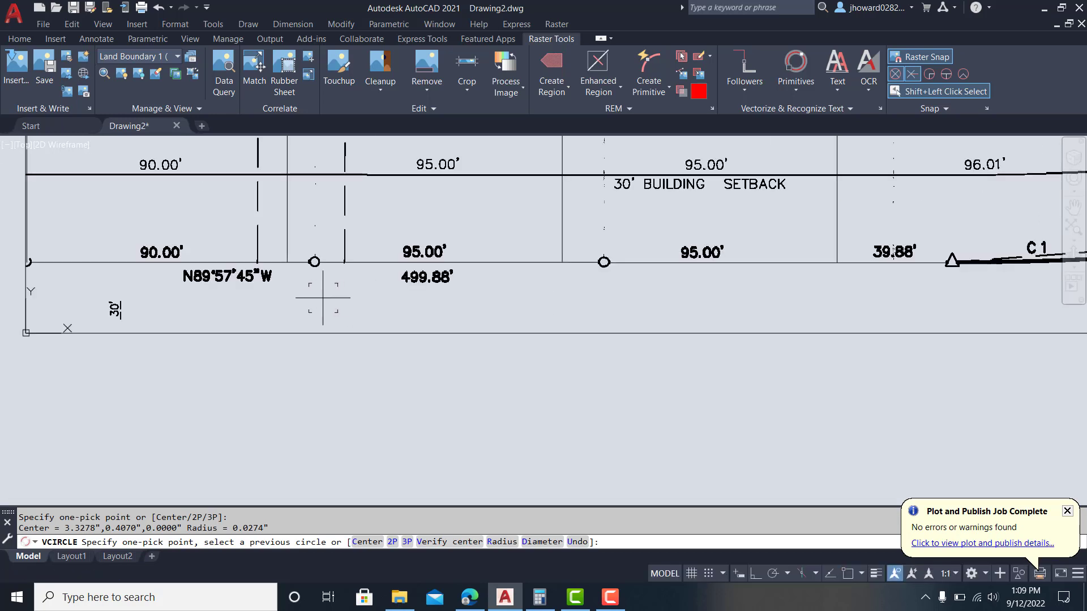
scroll(317, 289, "up", 4)
left_click(298, 228)
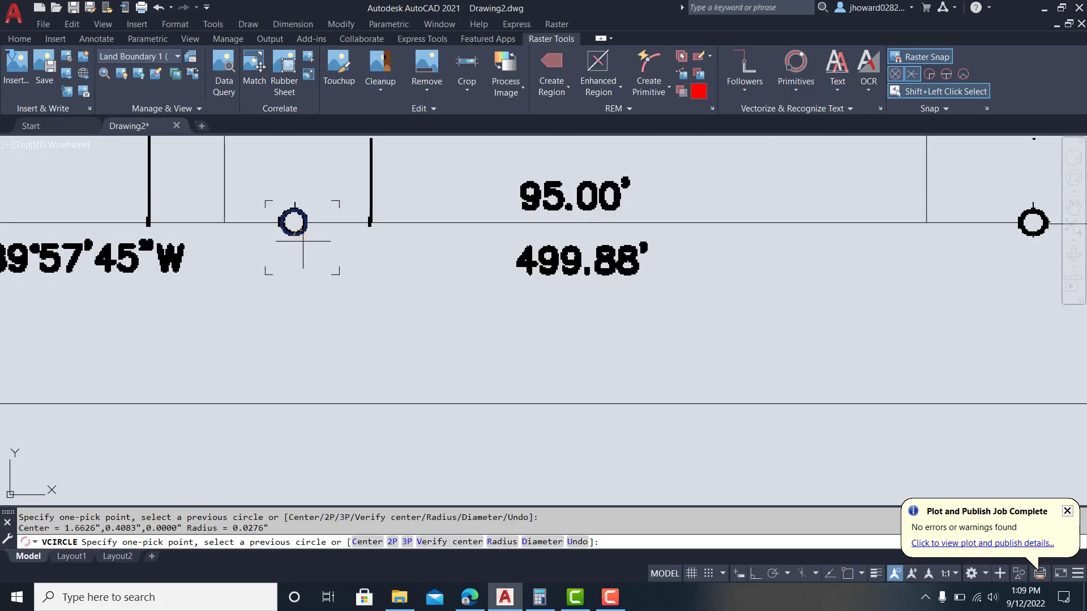
Step: Convert the raster triangle symbol at the start of curve C1 on the south boundary to a vector polyline
scroll(340, 291, "down", 3)
mouse_move(340, 291)
middle_mouse_down()
mouse_move(342, 282)
mouse_move(313, 300)
mouse_move(86, 340)
mouse_move(109, 341)
middle_mouse_up()
middle_click_drag(652, 344, 462, 381)
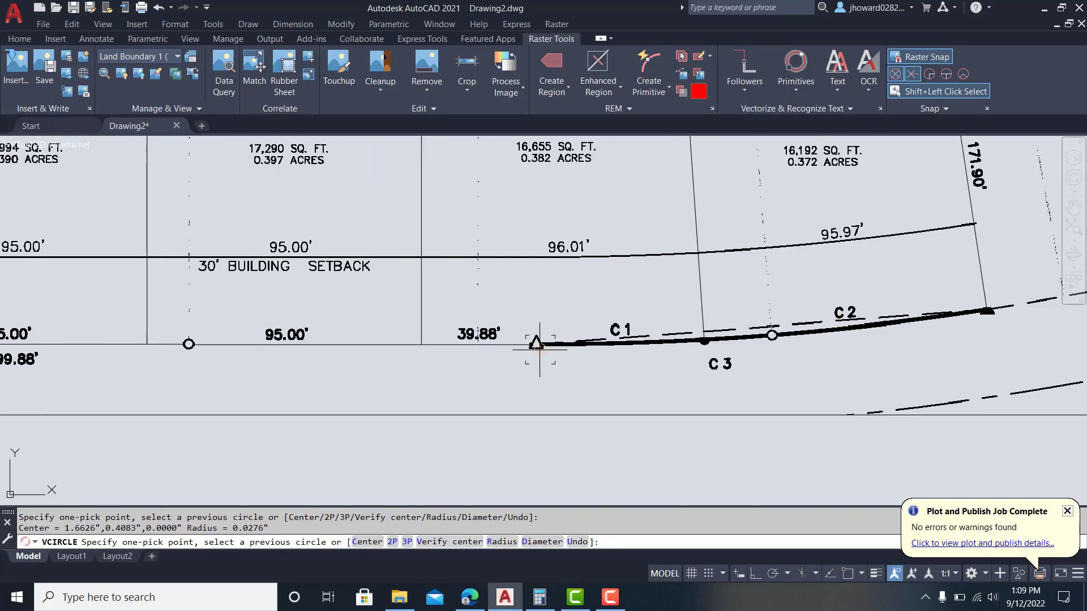
left_click(790, 92)
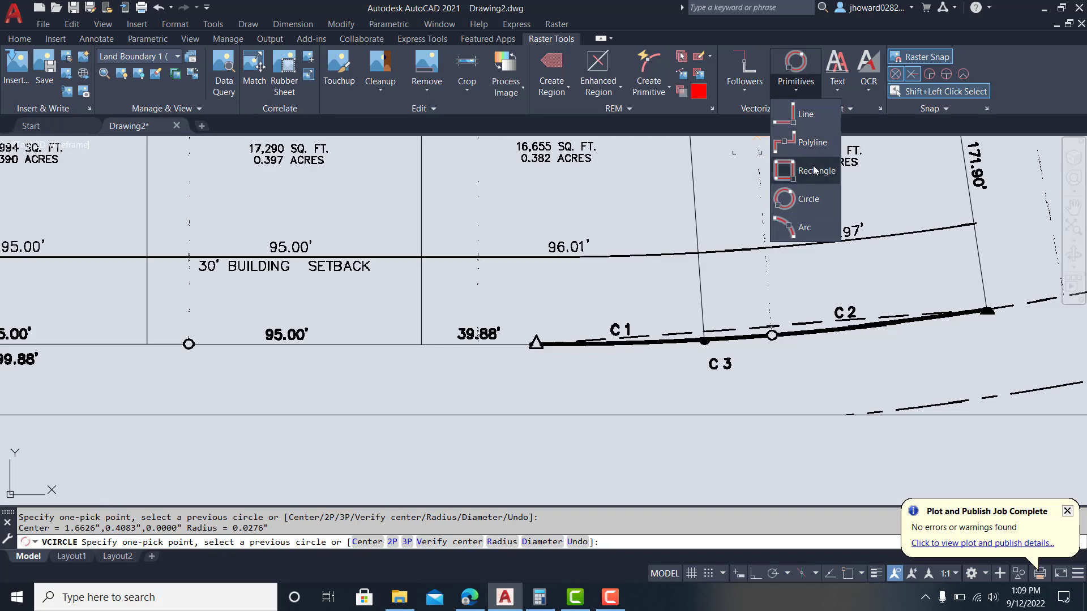
left_click(812, 142)
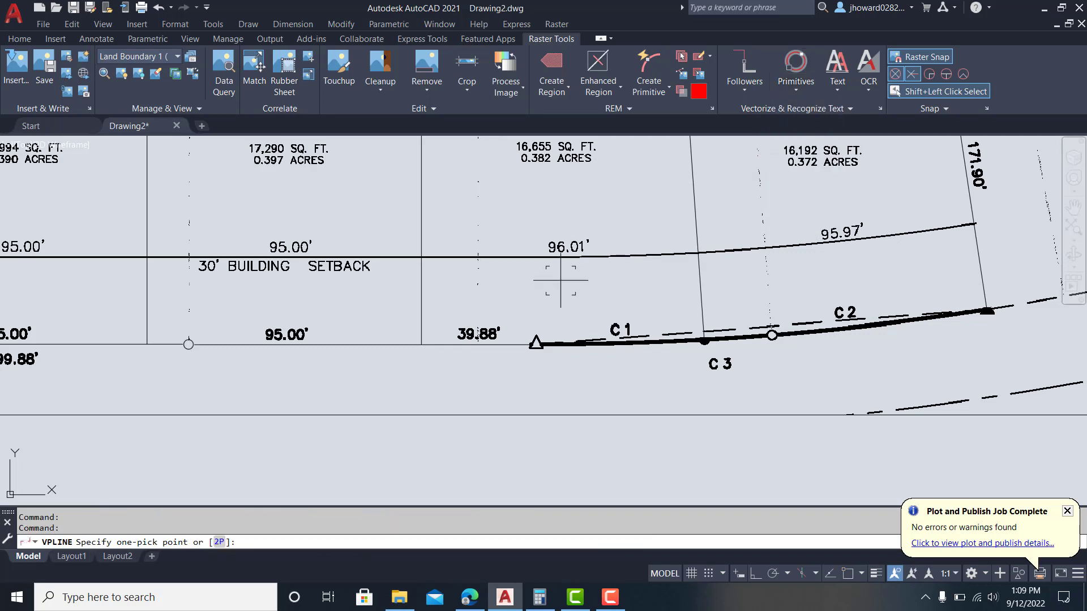
scroll(545, 346, "up", 6)
left_click(498, 309)
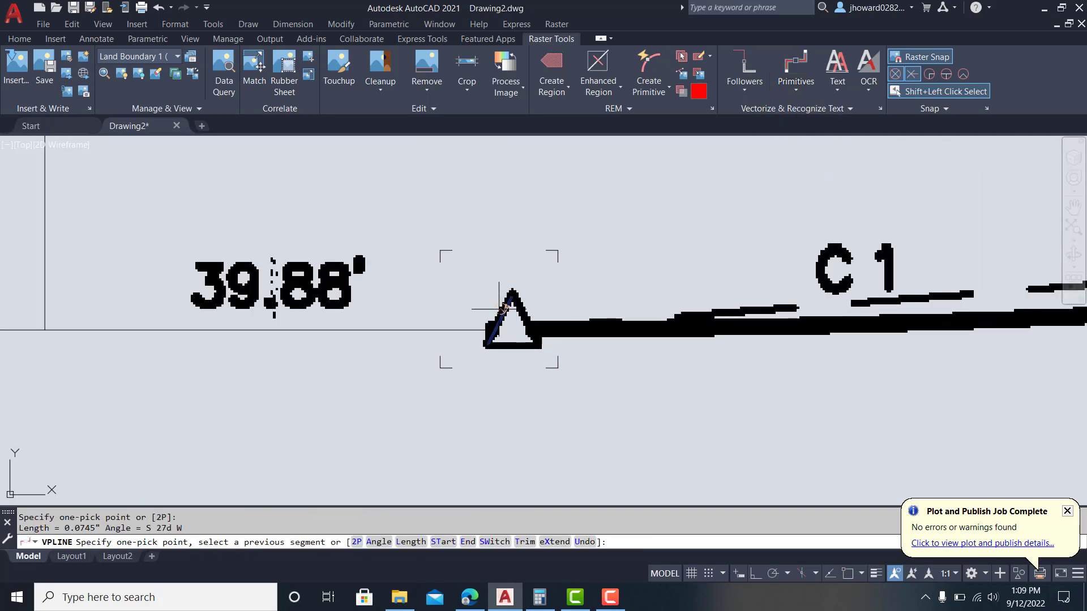
left_click(522, 309)
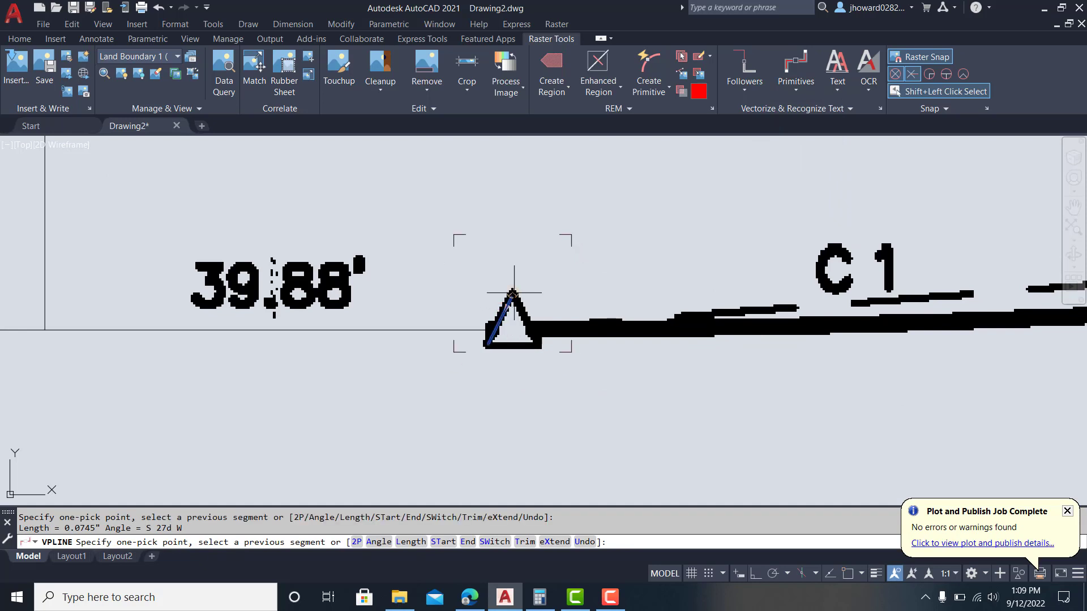
left_click(523, 309)
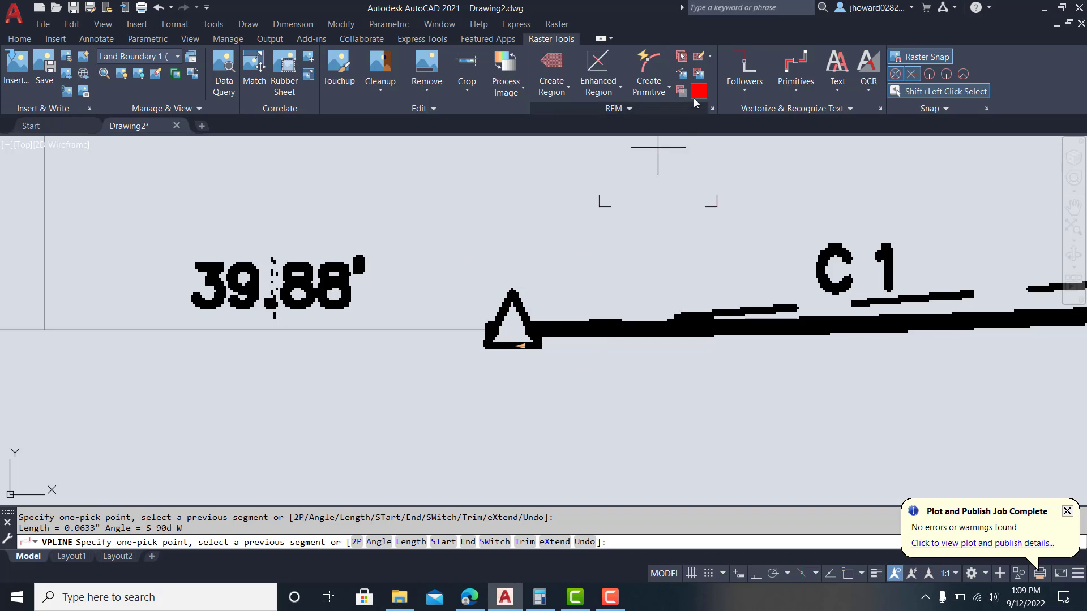
left_click(796, 87)
left_click(804, 114)
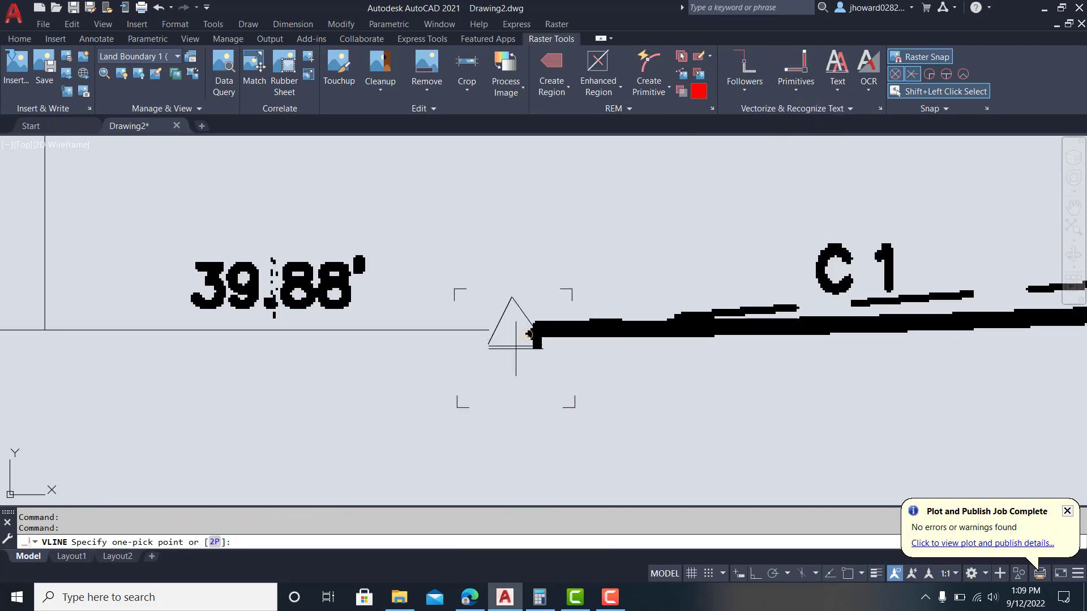
Step: Review the vectorized lot lines and symbols across the whole survey, leaving the line conversion command
mouse_move(552, 288)
middle_mouse_down()
mouse_move(555, 267)
mouse_move(537, 252)
middle_mouse_up()
scroll(527, 264, "down", 3)
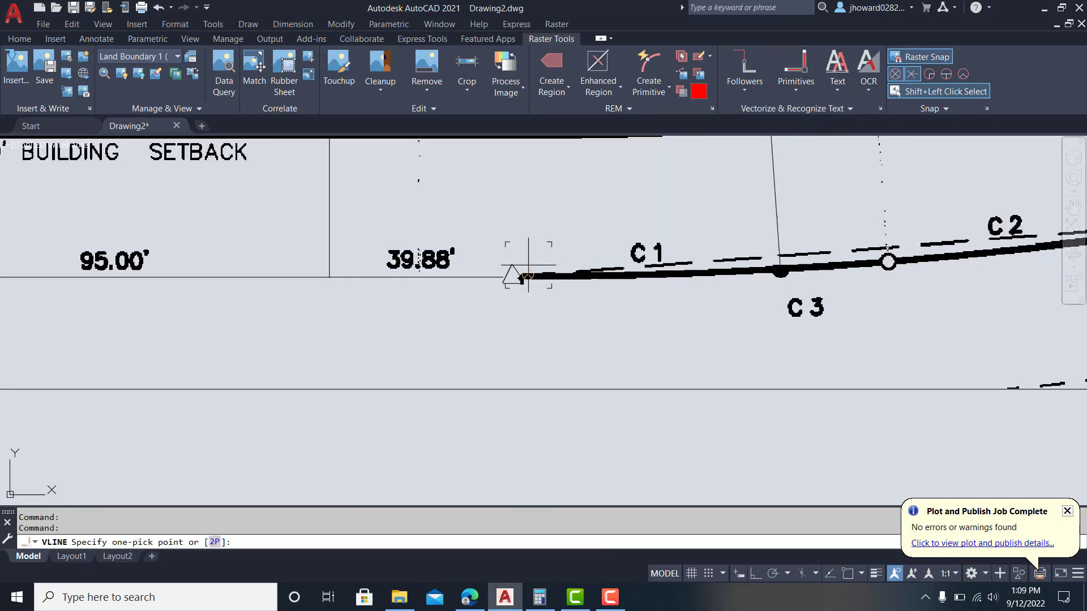
middle_click_drag(577, 324, 496, 408)
scroll(496, 408, "down", 6)
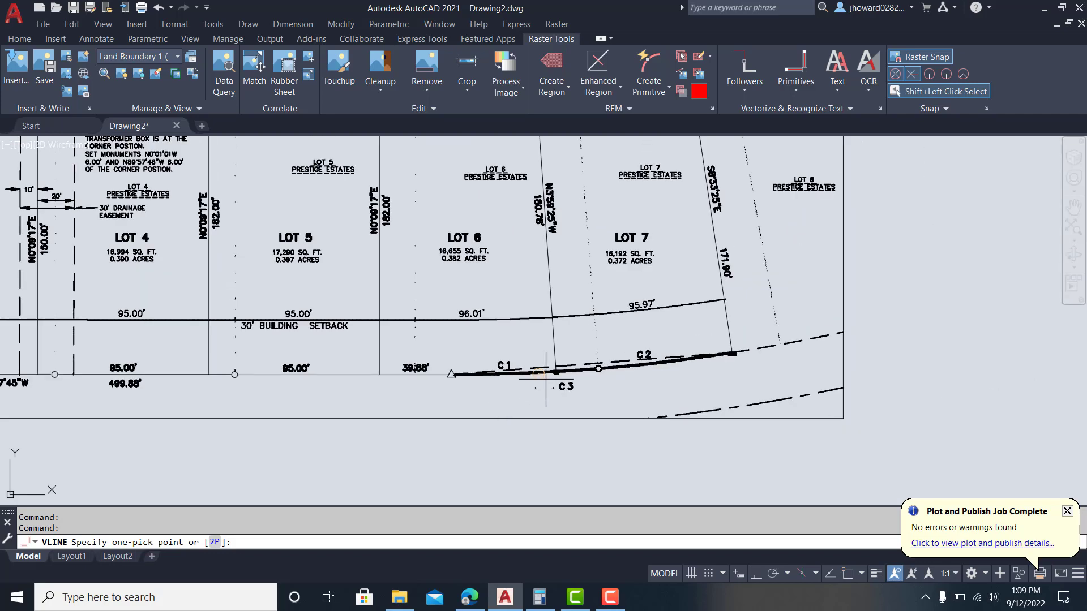
middle_click_drag(527, 347, 573, 365)
middle_click_drag(488, 338, 524, 301)
scroll(524, 300, "up", 2)
mouse_move(459, 251)
middle_mouse_down()
mouse_move(486, 373)
mouse_move(451, 340)
middle_mouse_up()
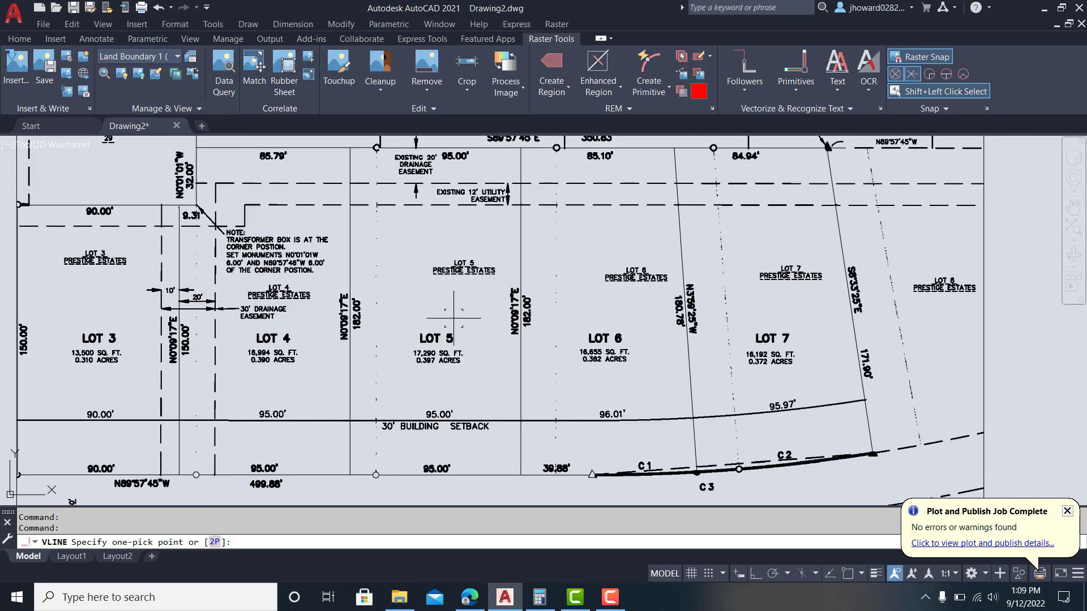
scroll(454, 317, "down", 2)
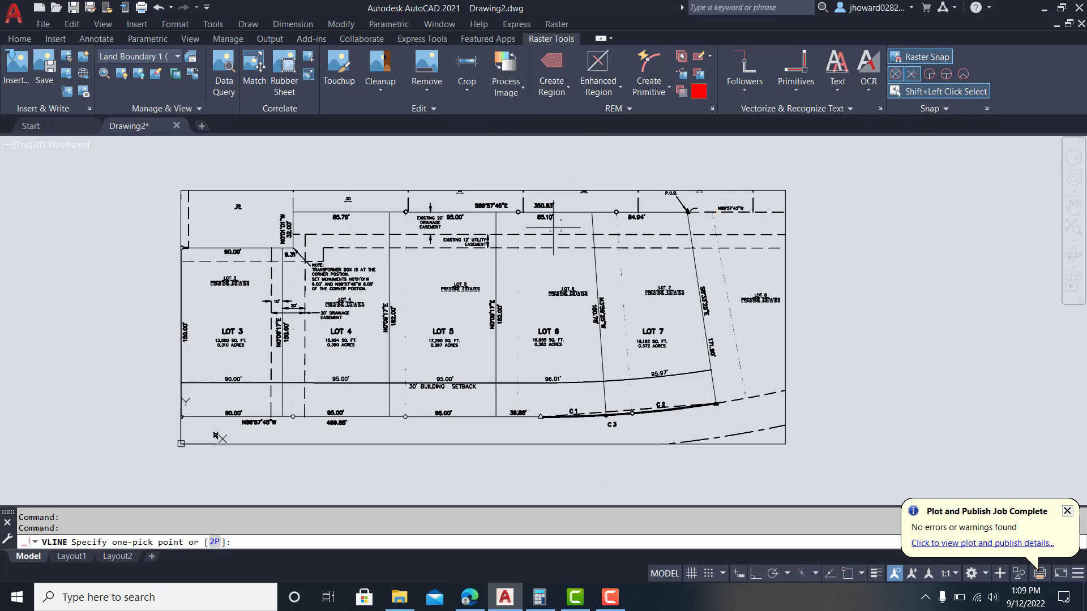
key("Escape")
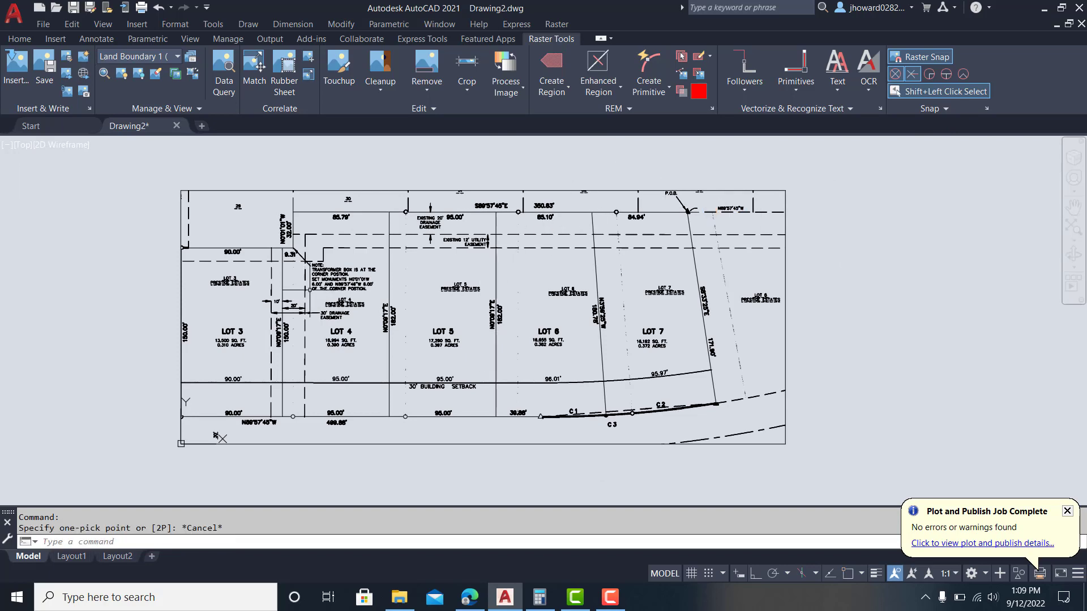
Step: Run Recognize Text on a rectangle around the transformer box note in Lot 4, using Ortho for a horizontal text angle
scroll(358, 231, "up", 4)
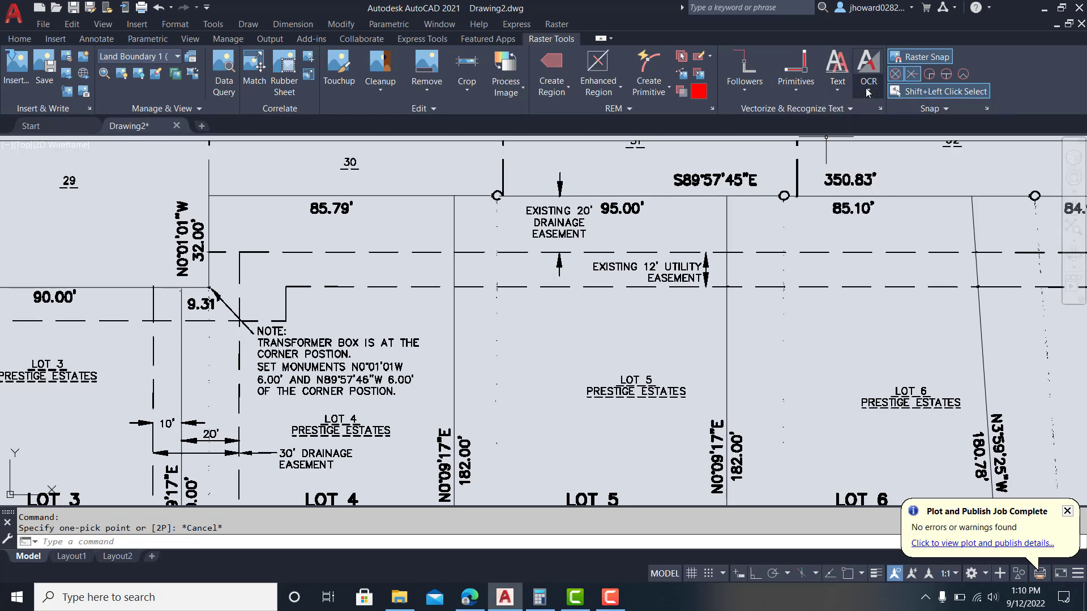
left_click(869, 92)
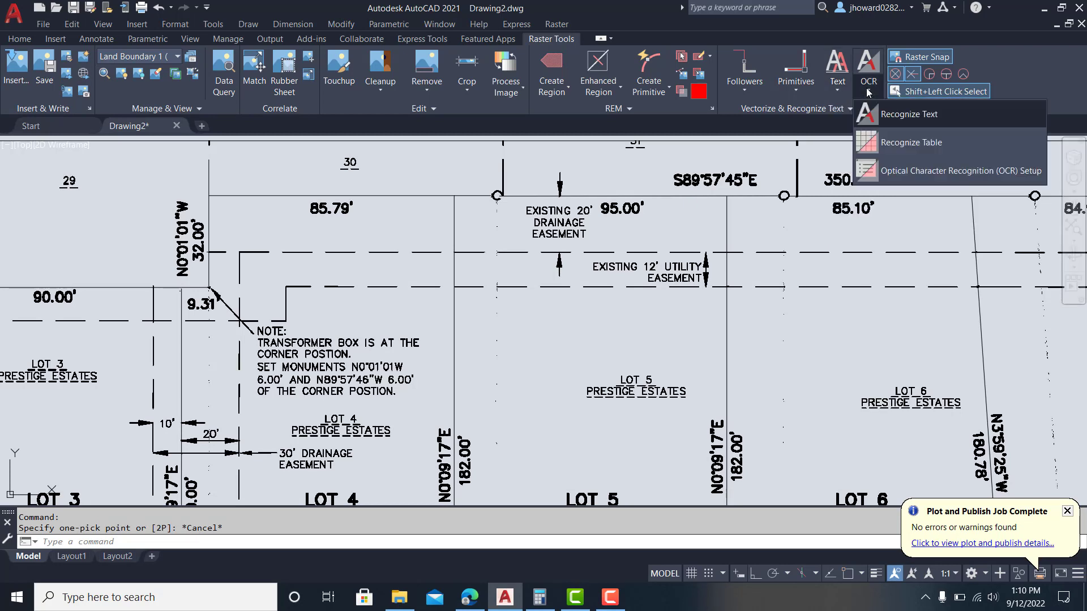
left_click(908, 115)
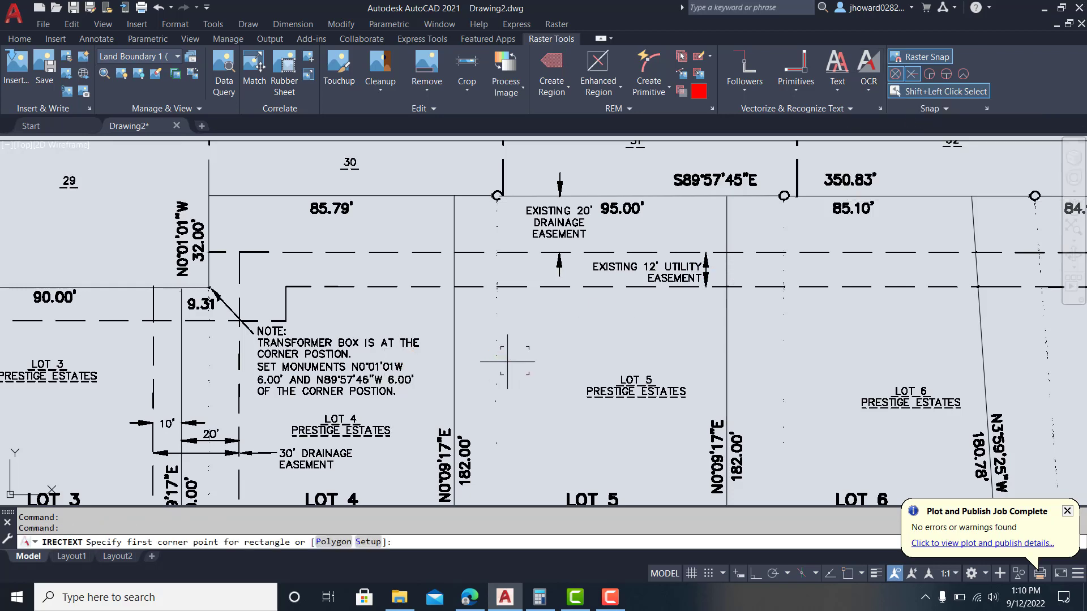
scroll(243, 335, "up", 4)
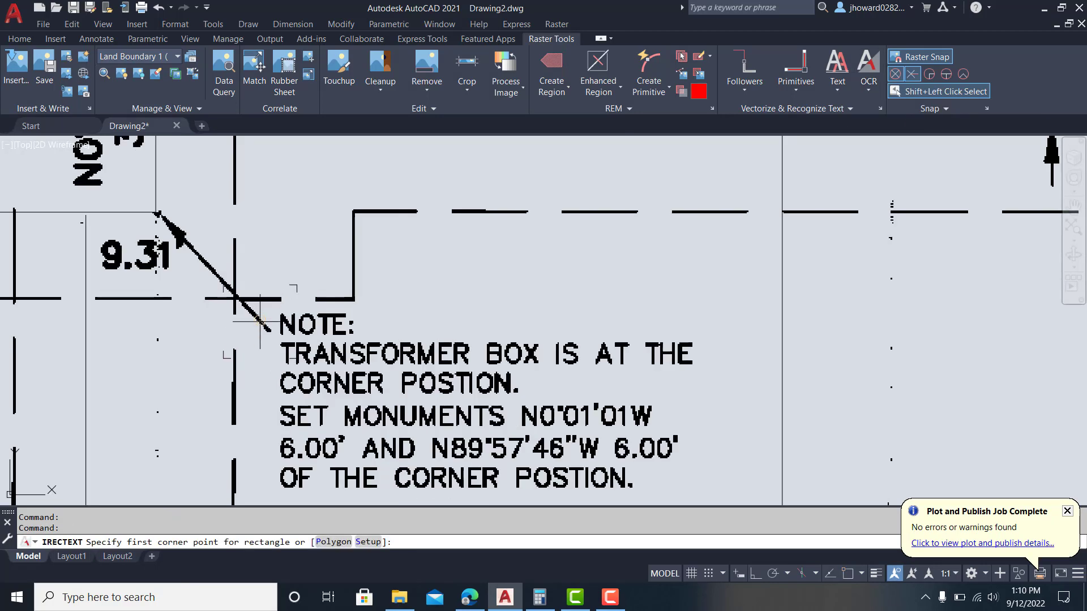
left_click(271, 300)
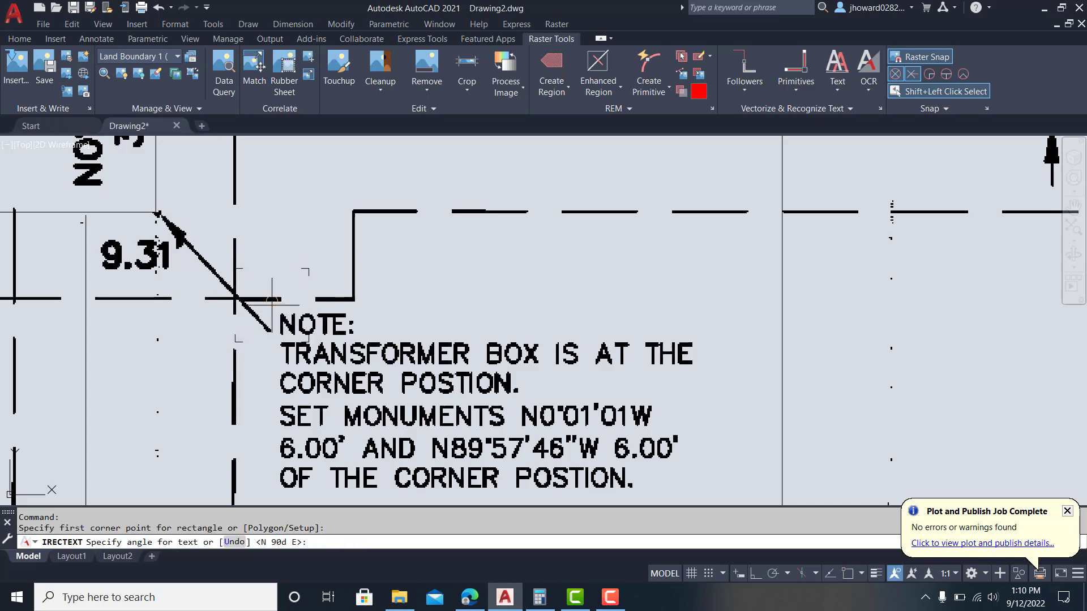
left_click(755, 573)
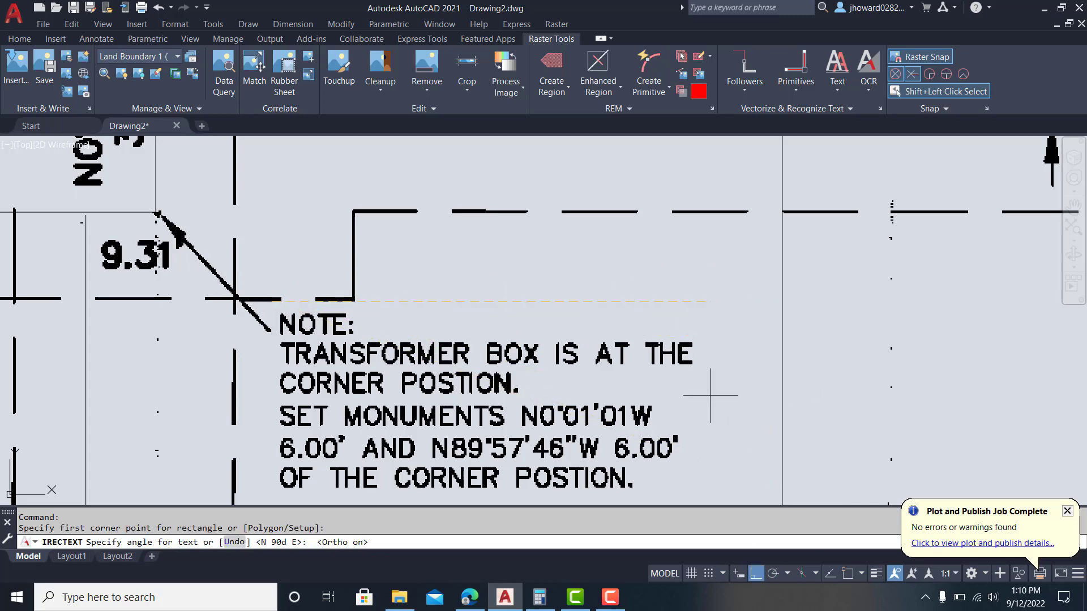
left_click(740, 304)
middle_click_drag(698, 436, 697, 304)
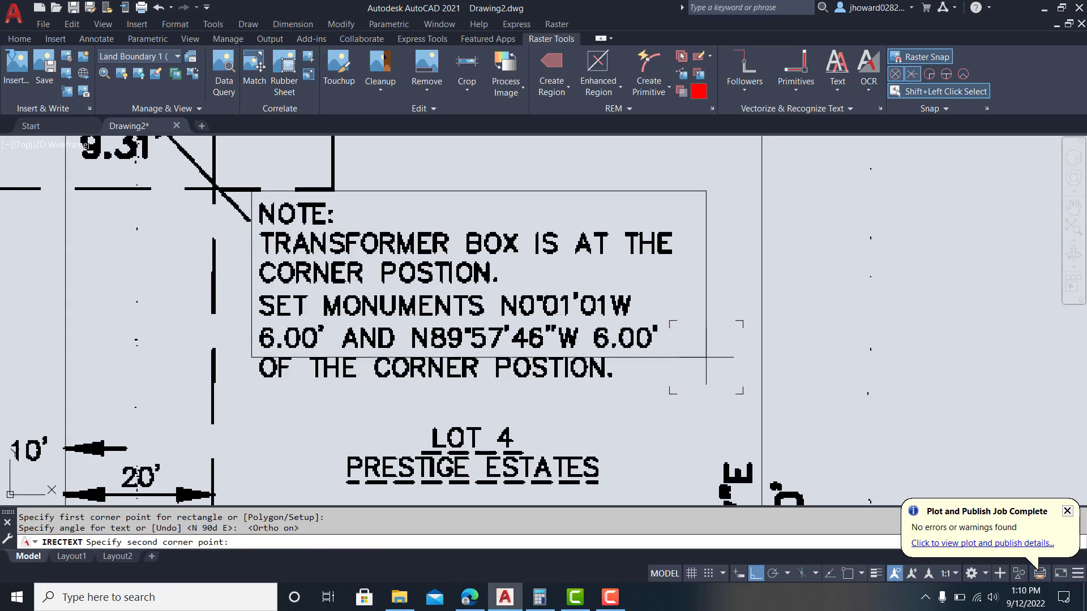
left_click(702, 398)
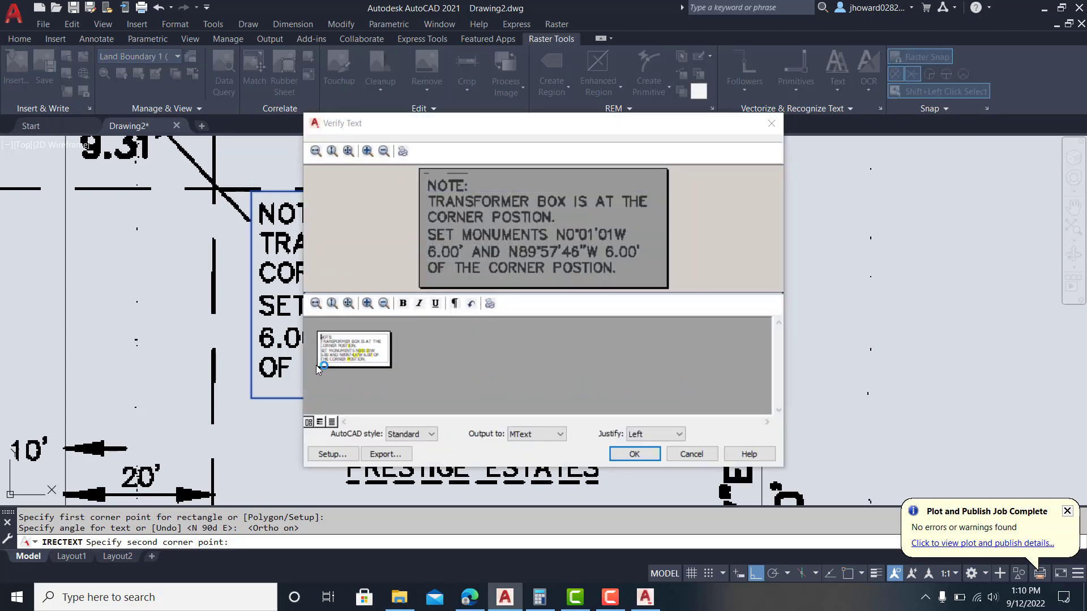
Step: Verify the recognized transformer box note, place it as left-justified MText in Standard style, and return to the AutoCAD drawing
left_click(356, 346)
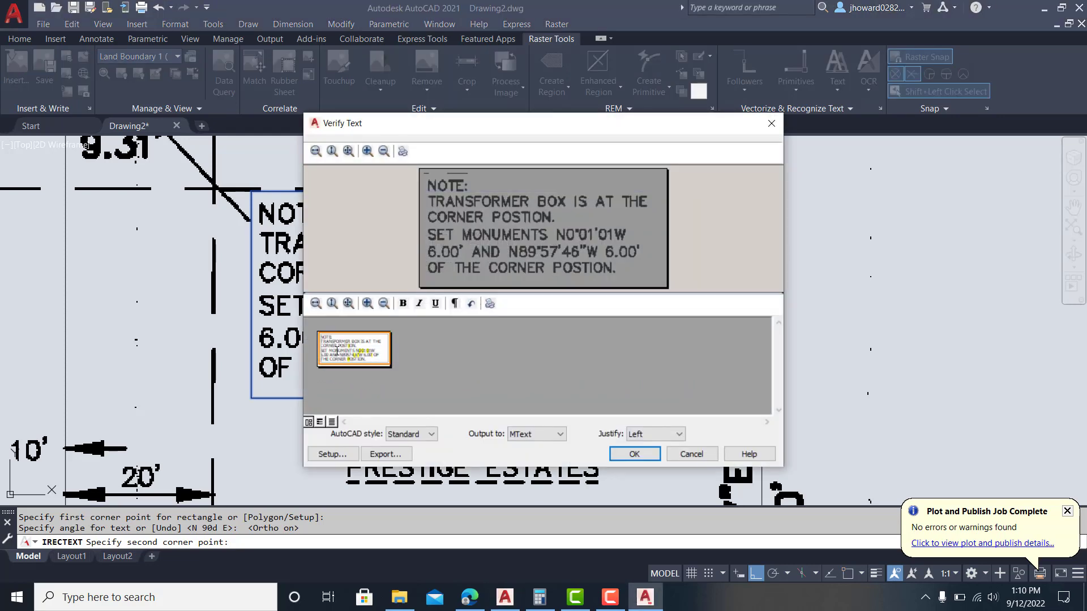
left_click(442, 354)
left_click(366, 303)
left_click(366, 303)
left_click(367, 304)
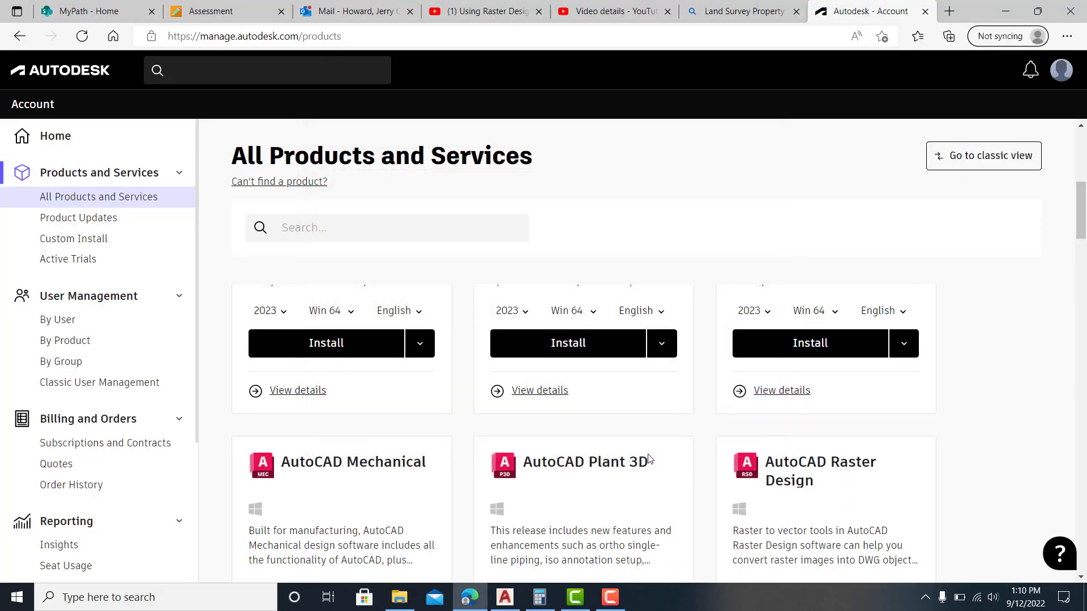
left_click(505, 597)
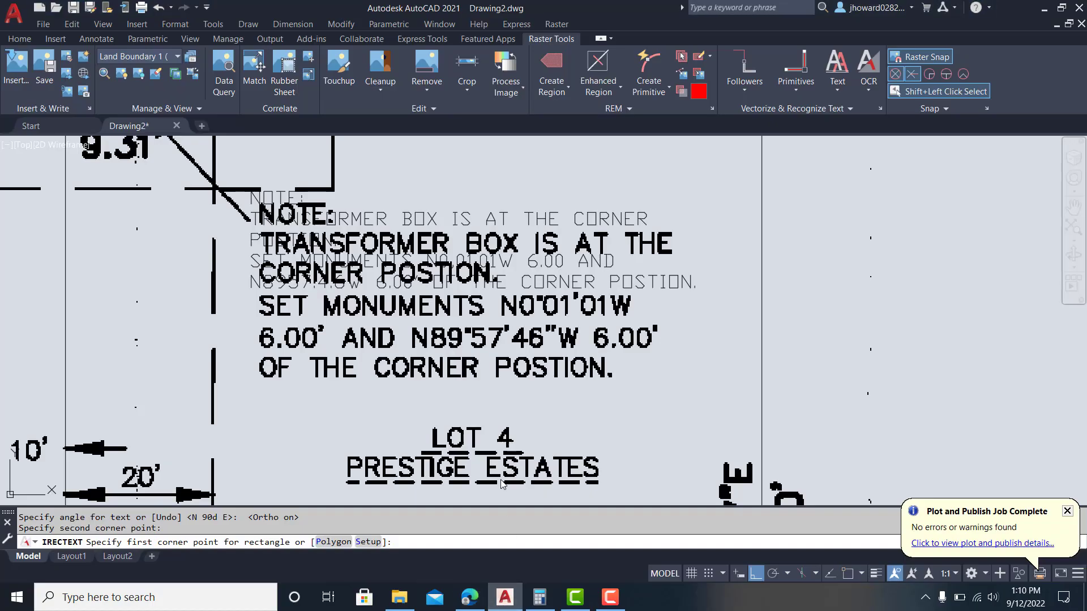
scroll(477, 419, "down", 3)
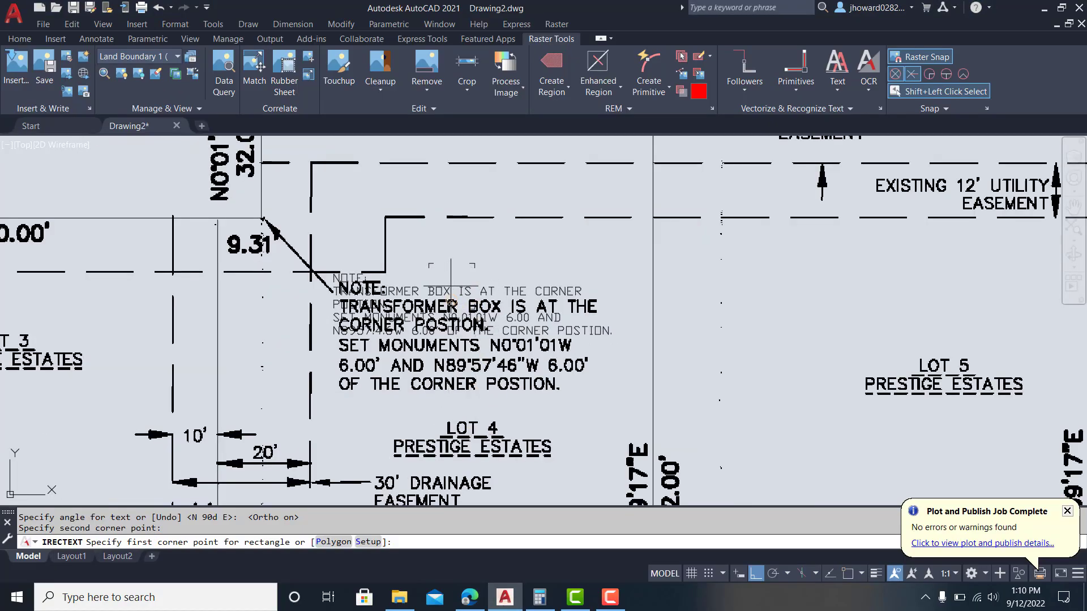
scroll(437, 290, "up", 3)
key("Escape")
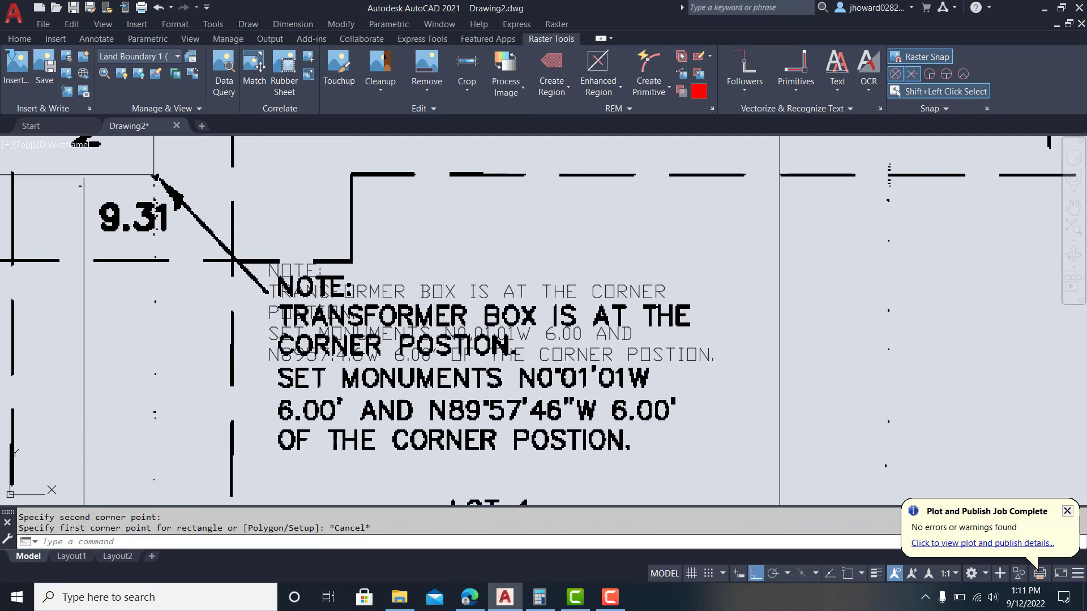
left_click(443, 292)
key("Escape")
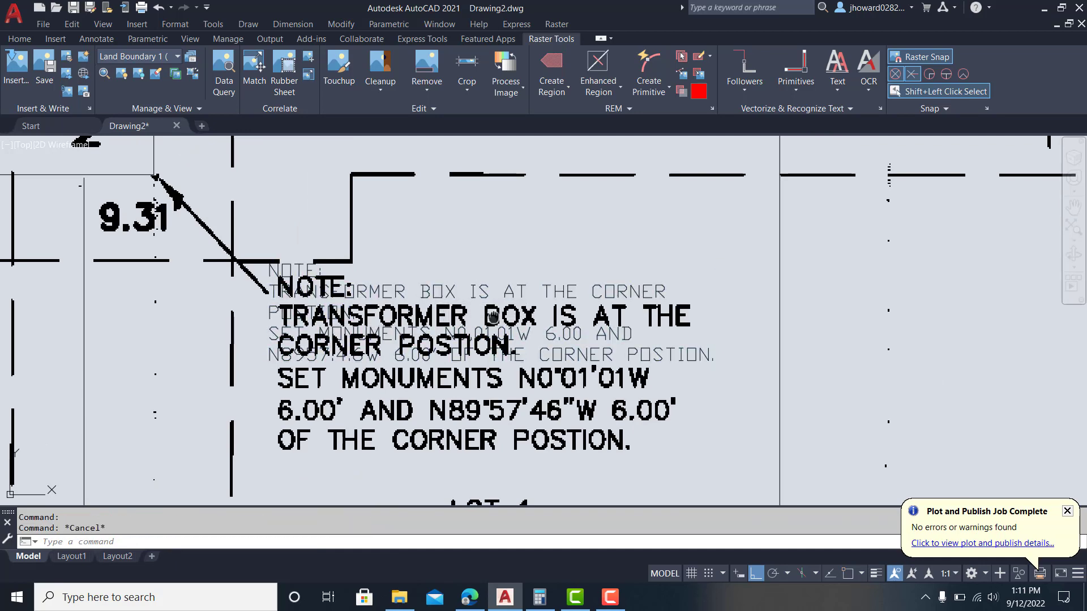
Step: Run Recognize Text on a horizontal rectangle around the 350.83' dimension above Lot 6's north boundary
scroll(493, 316, "down", 6)
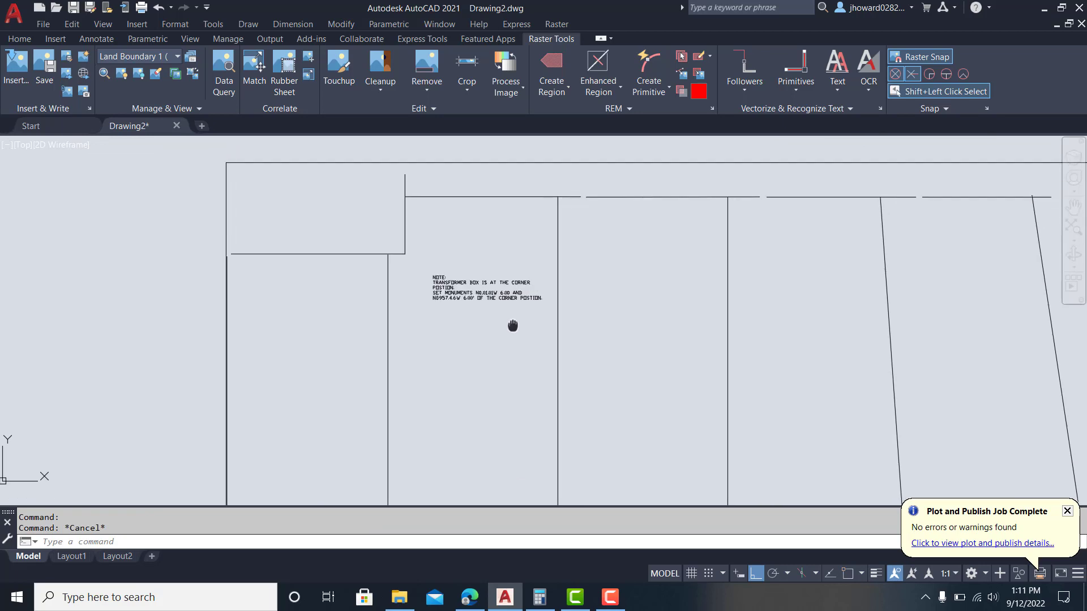
middle_click_drag(513, 326, 457, 395)
middle_click_drag(529, 347, 430, 384)
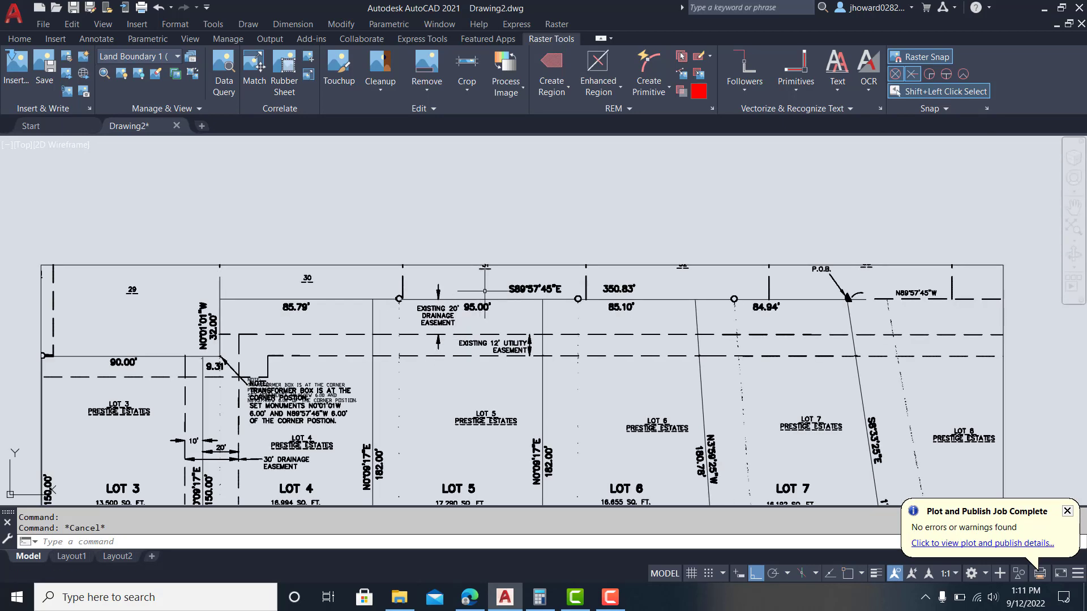
left_click(867, 86)
left_click(881, 121)
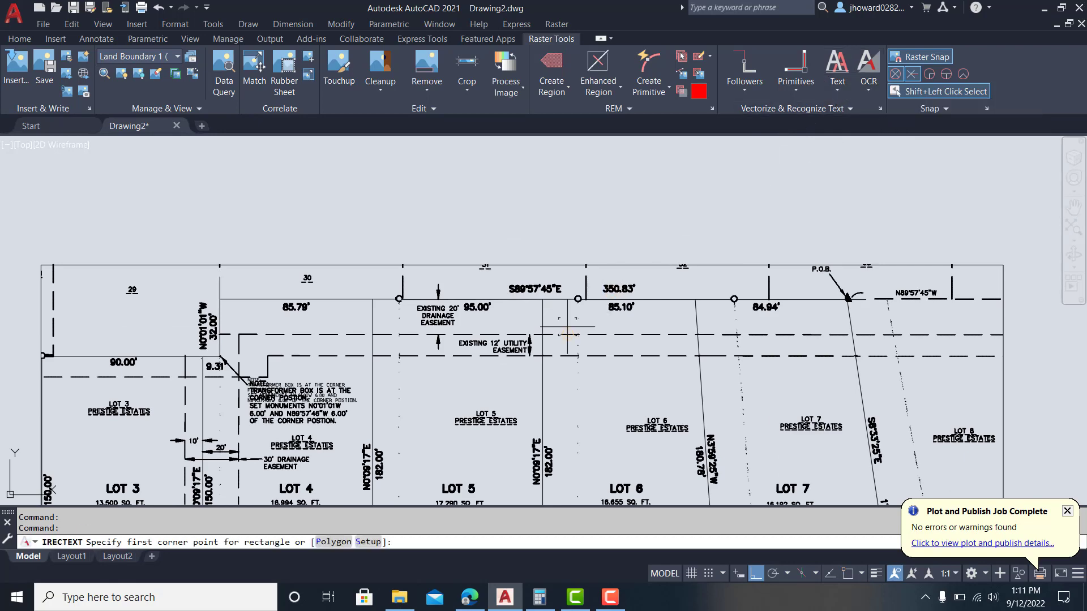
scroll(529, 320, "up", 4)
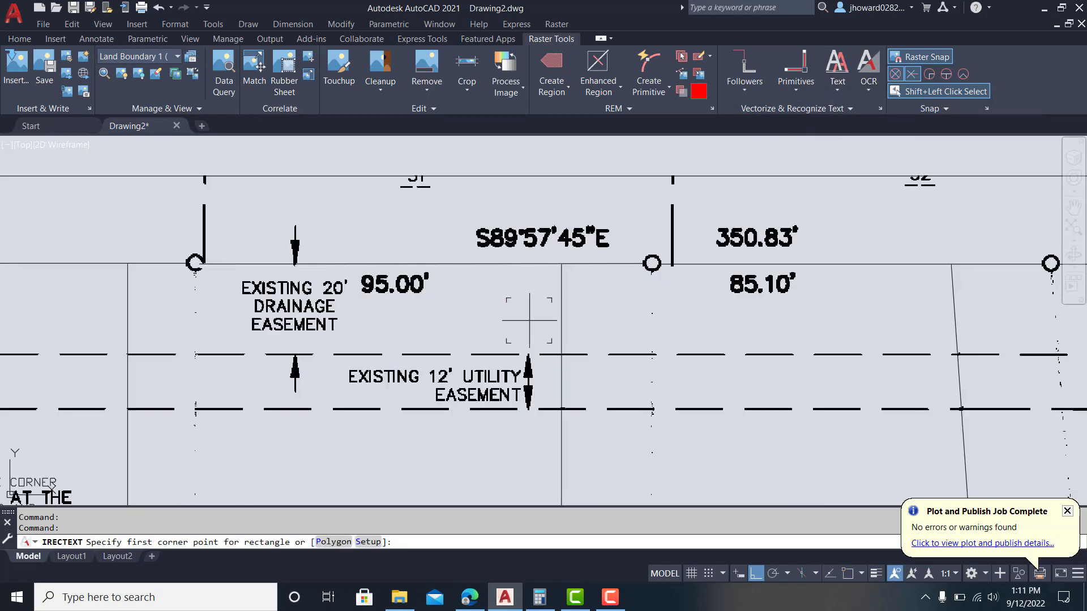
left_click(703, 198)
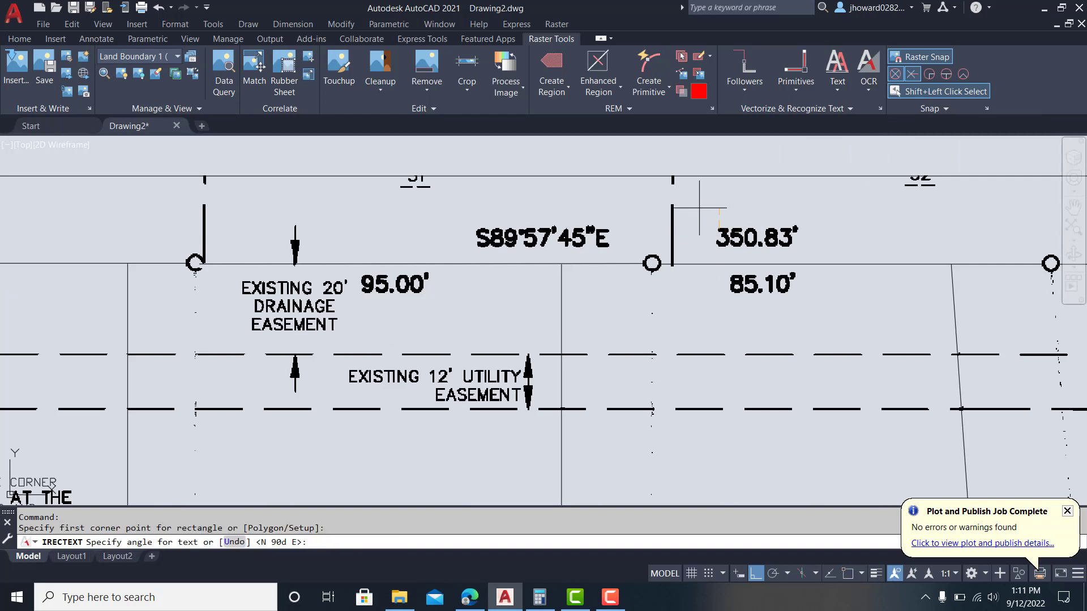
left_click(831, 208)
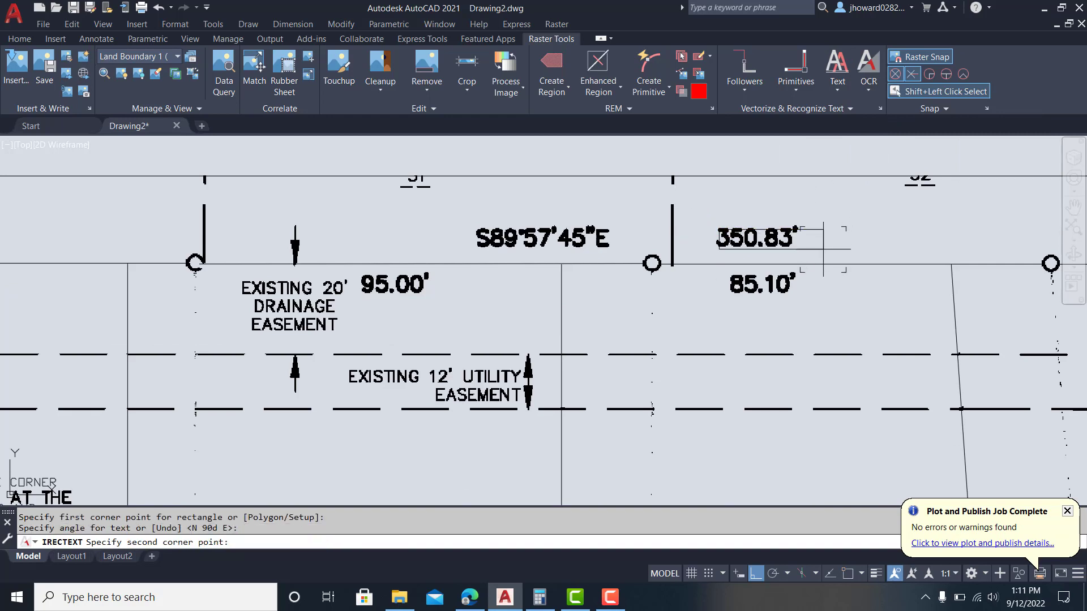
left_click(823, 249)
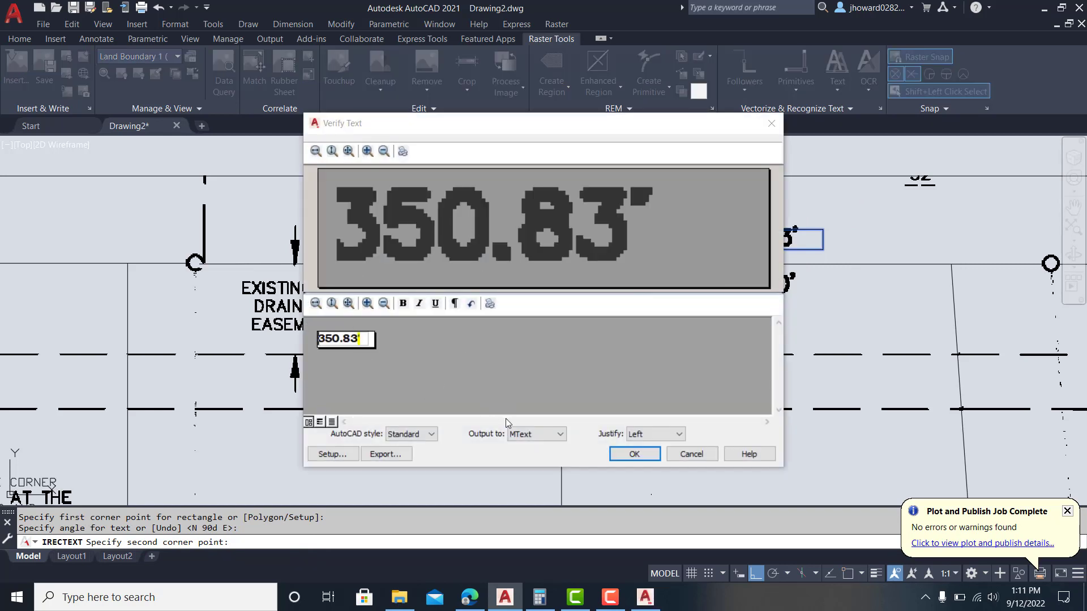
Step: Accept the recognized 350.83' text as left-justified MText in Standard style and return to the AutoCAD drawing
left_click(634, 454)
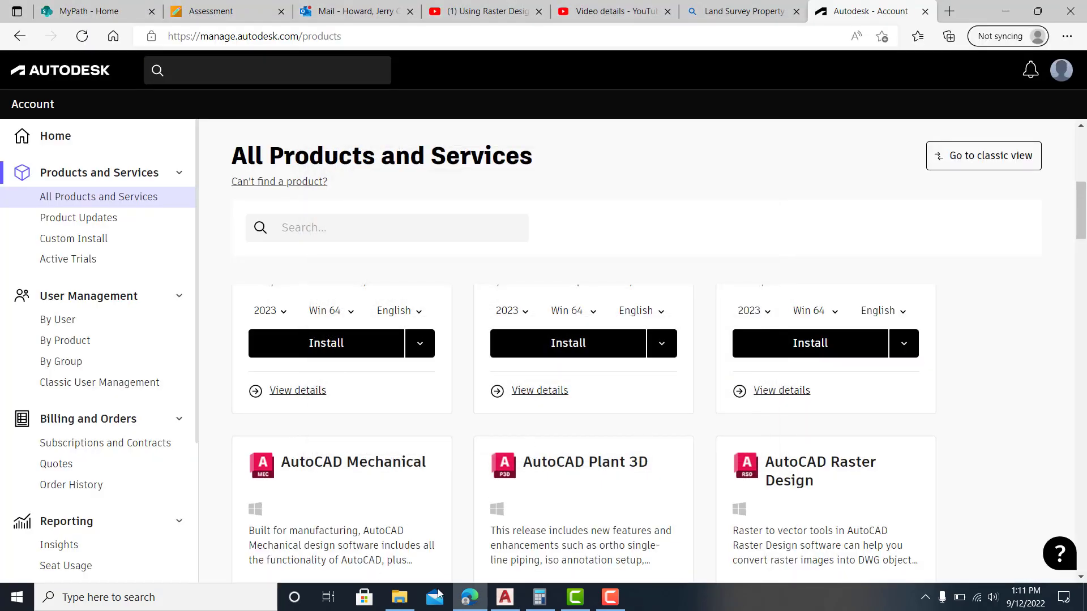
left_click(504, 598)
key("Escape")
middle_click_drag(754, 274, 674, 237)
scroll(674, 237, "down", 4)
middle_click_drag(690, 318, 656, 278)
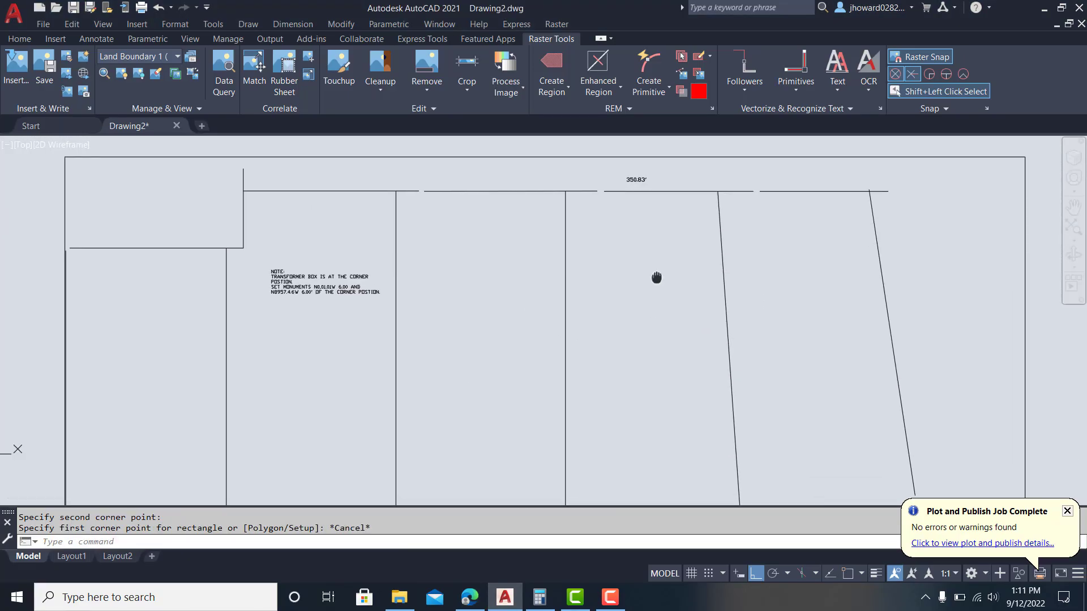
Step: Try to run Recognize Text with a horizontal text angle on a rectangle enclosing the entire survey image
scroll(656, 278, "down", 4)
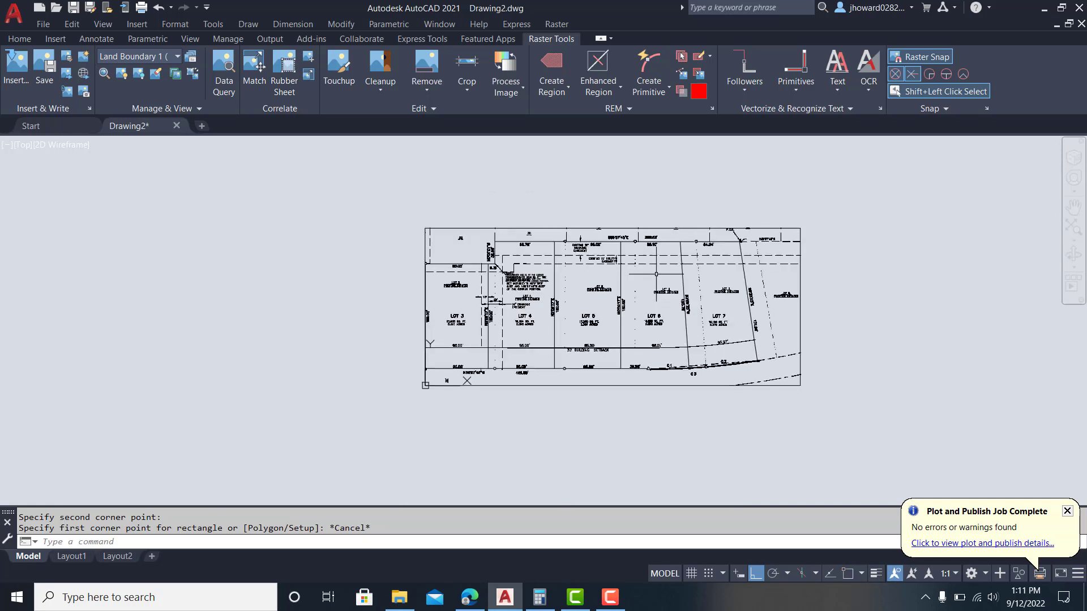
left_click(868, 93)
left_click(885, 118)
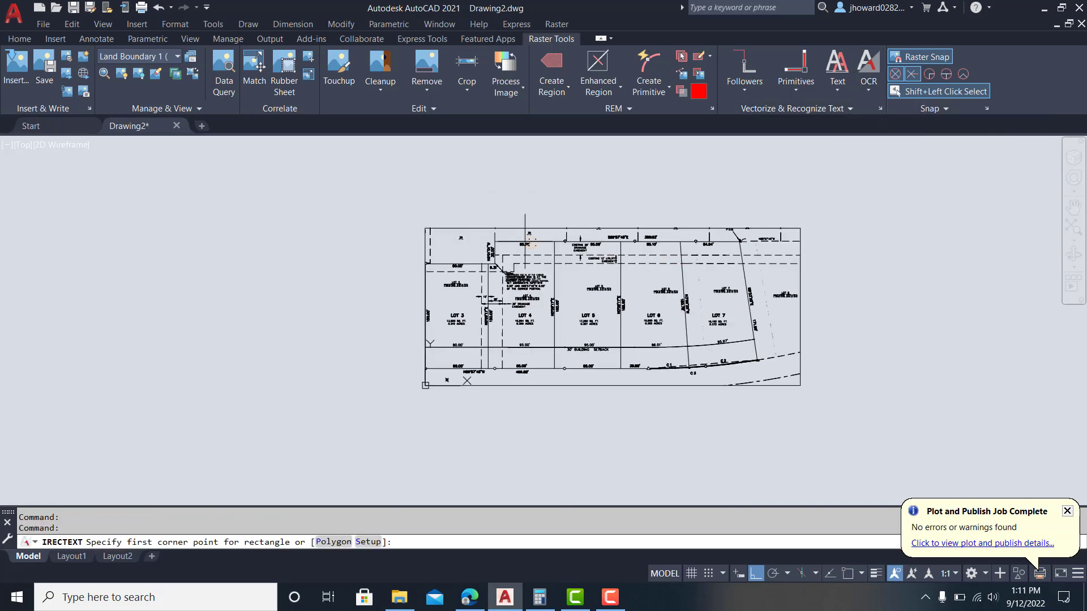
left_click(393, 198)
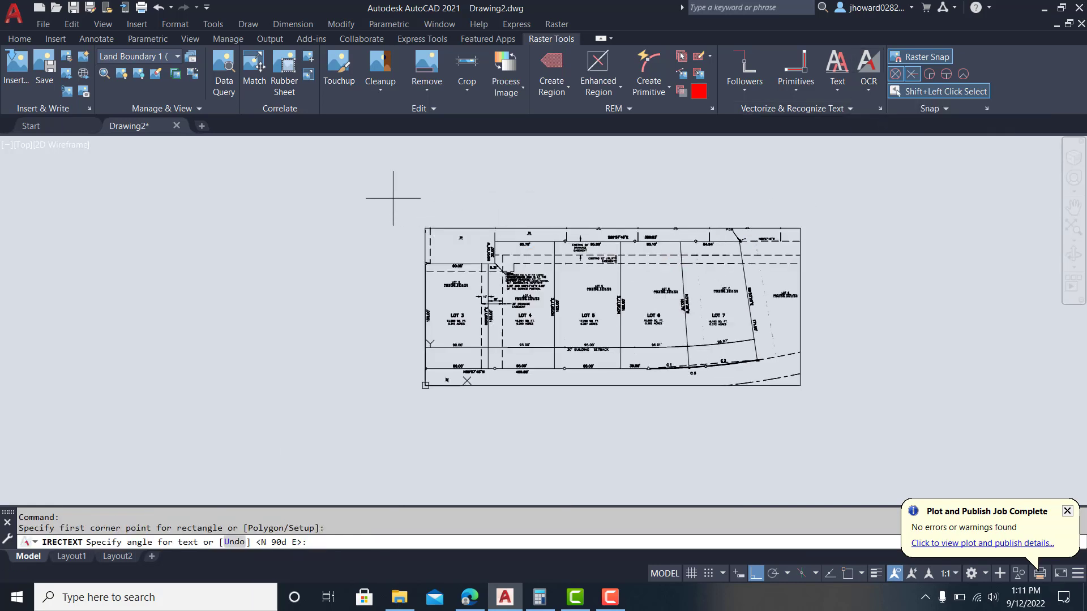
left_click(837, 198)
left_click(819, 415)
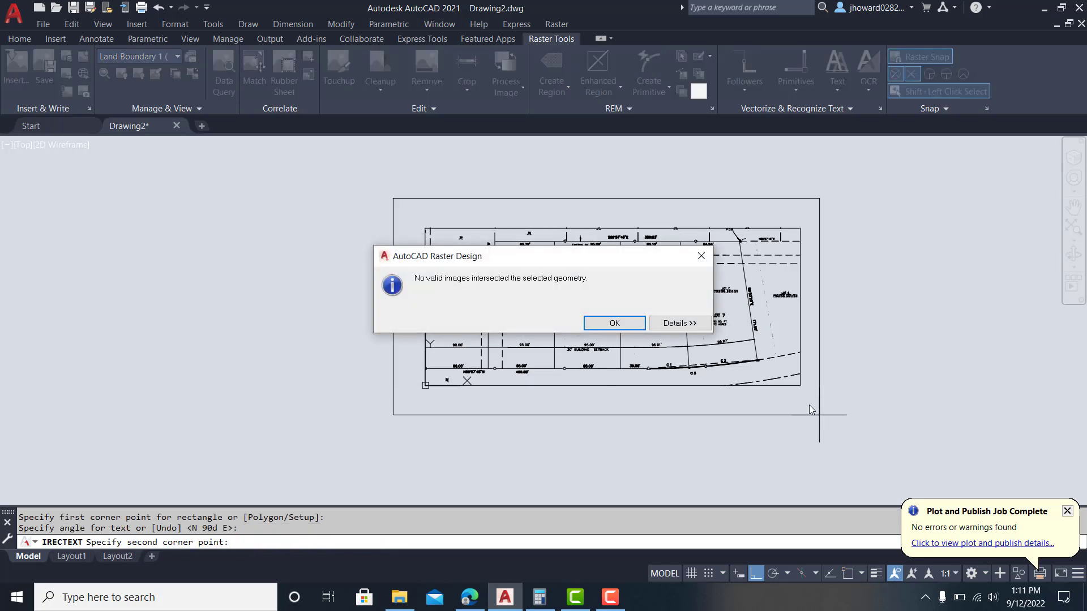
left_click(613, 322)
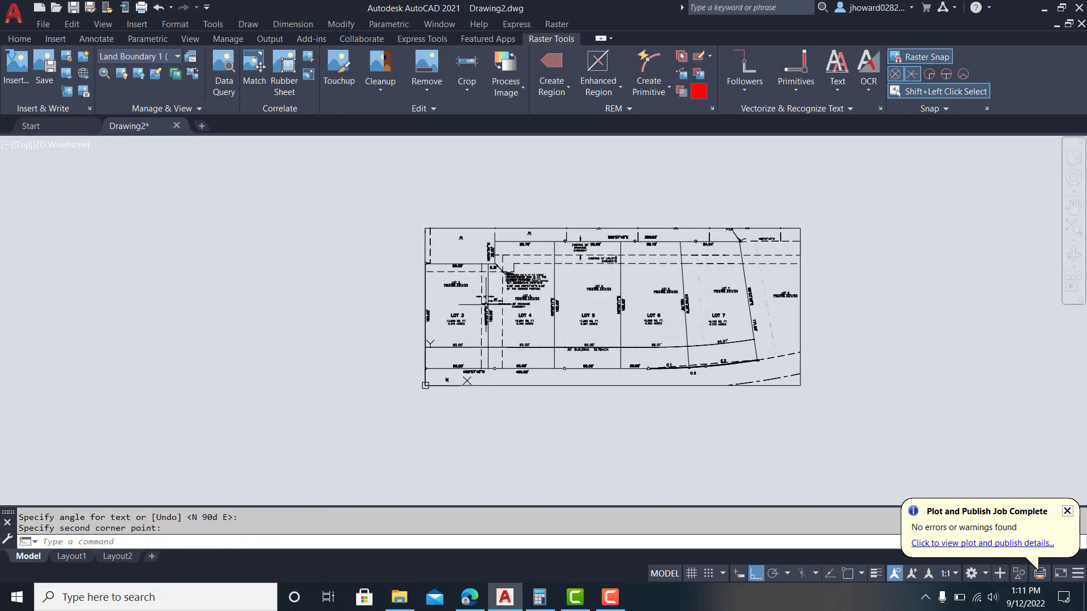
scroll(517, 288, "up", 8)
key("Escape")
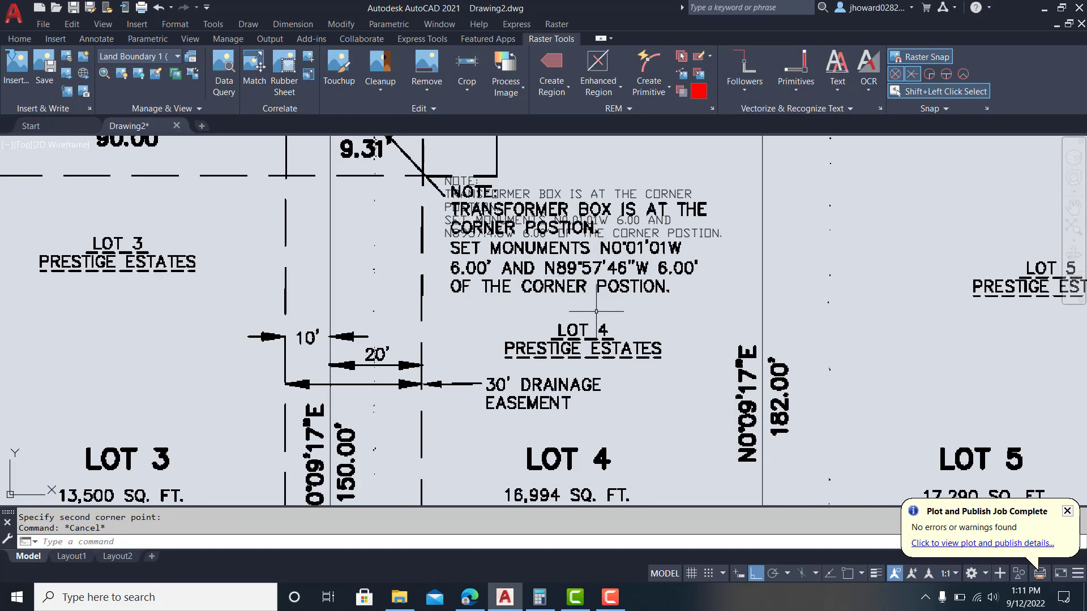
Step: Try to vectorize the raster curve C1 south of Lot 6 as a one-pick arc primitive
scroll(596, 310, "down", 4)
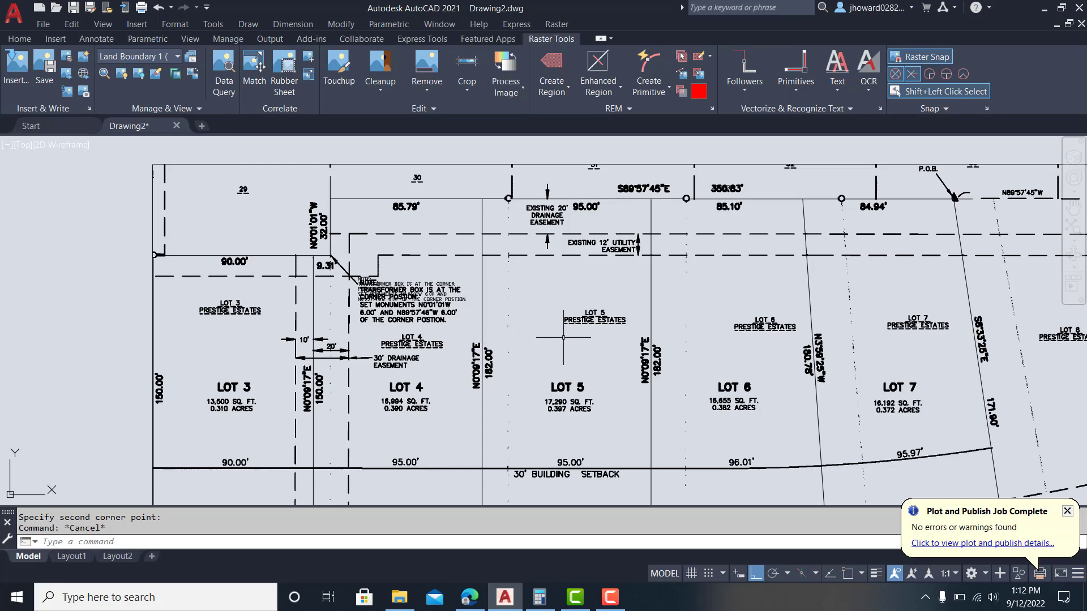
middle_click_drag(772, 252, 741, 142)
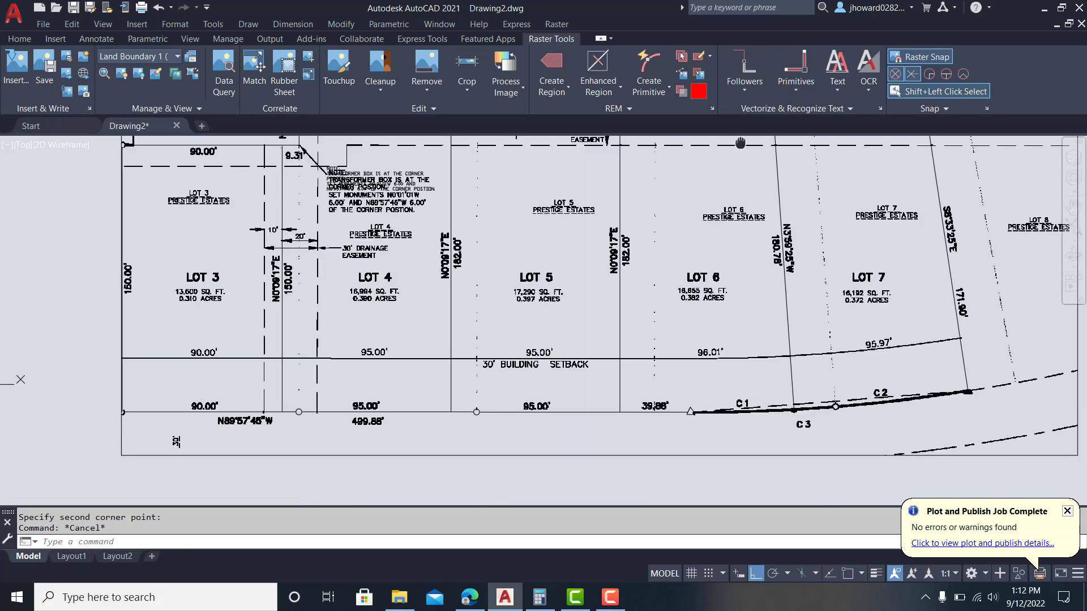
scroll(788, 425, "up", 8)
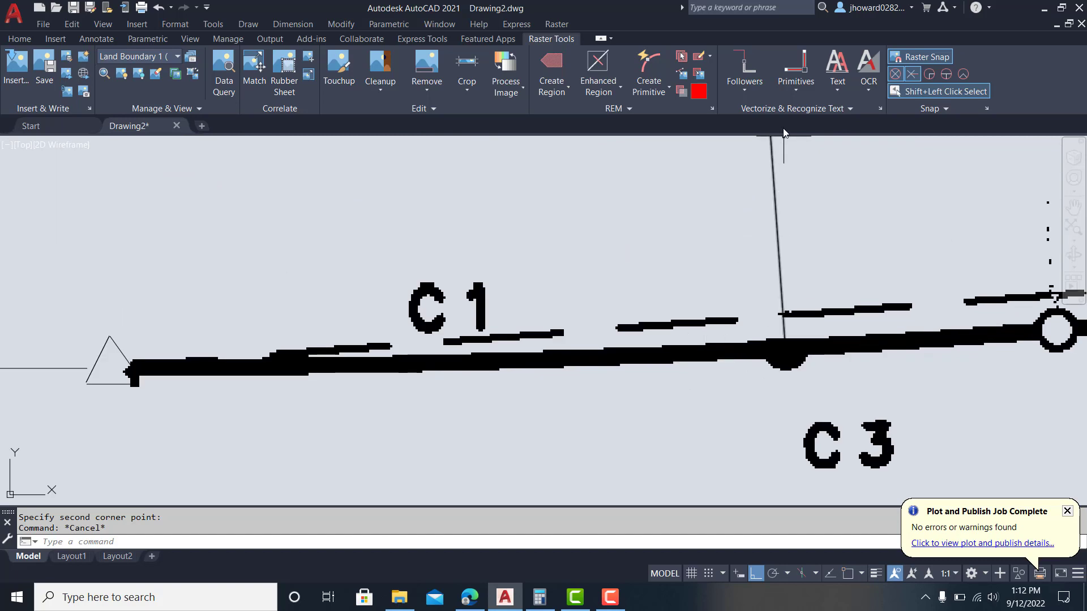
left_click(800, 94)
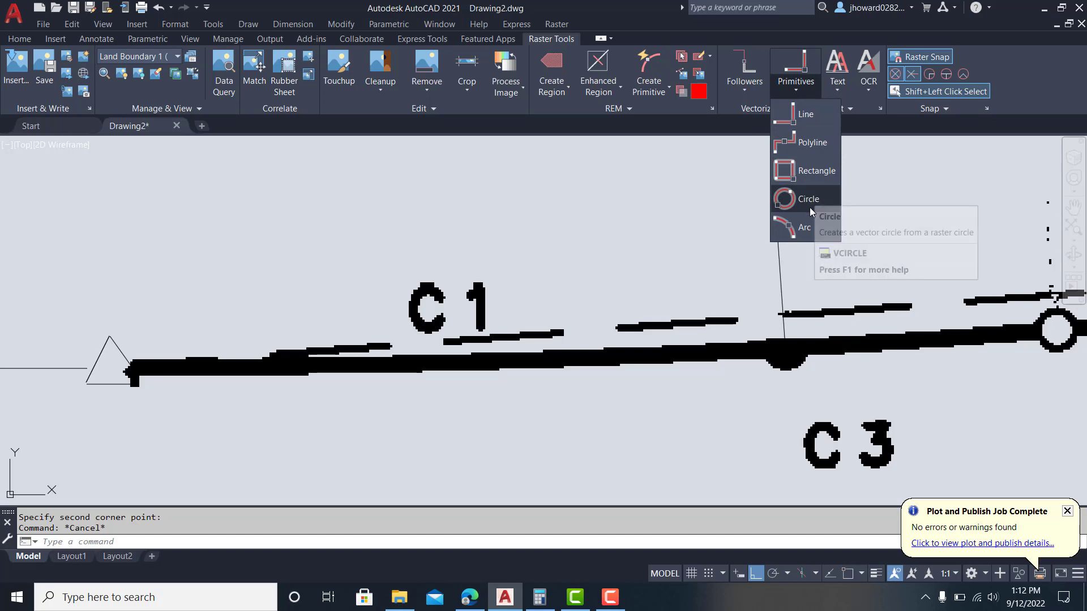
left_click(800, 230)
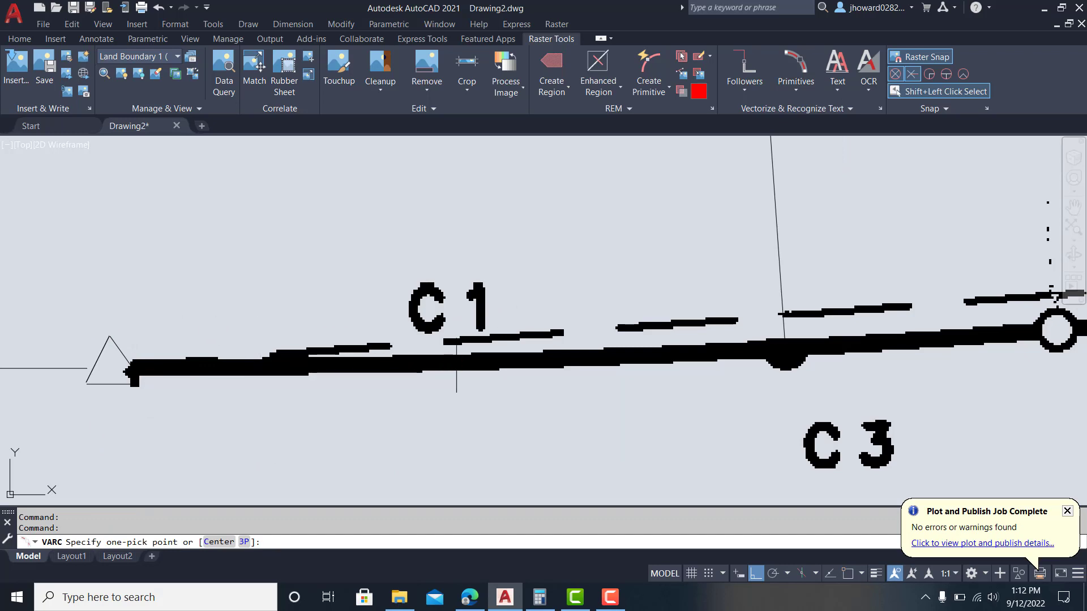
left_click(456, 358)
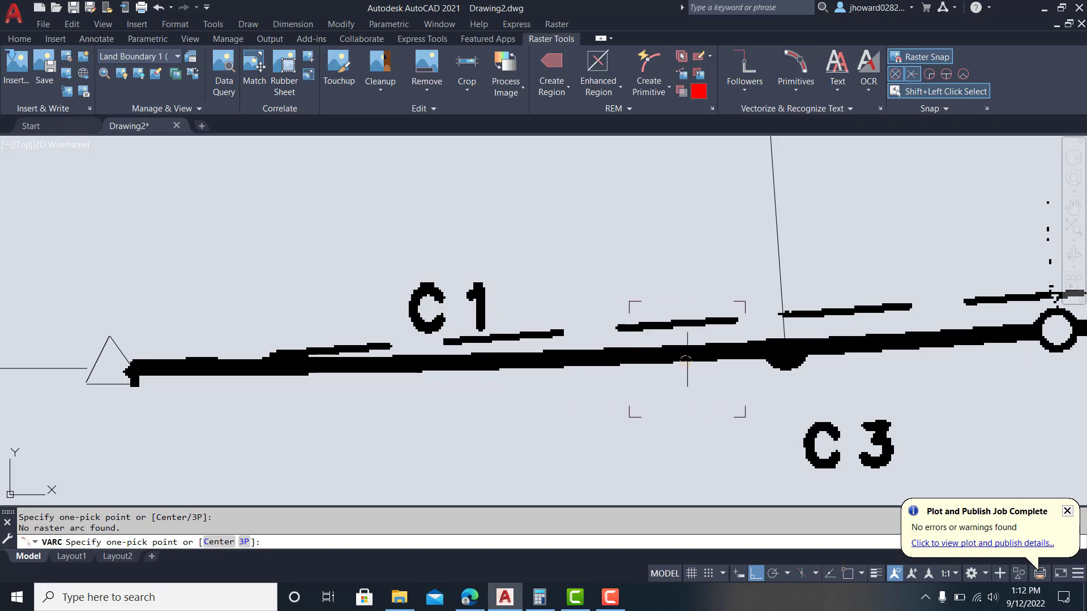
scroll(689, 360, "down", 4)
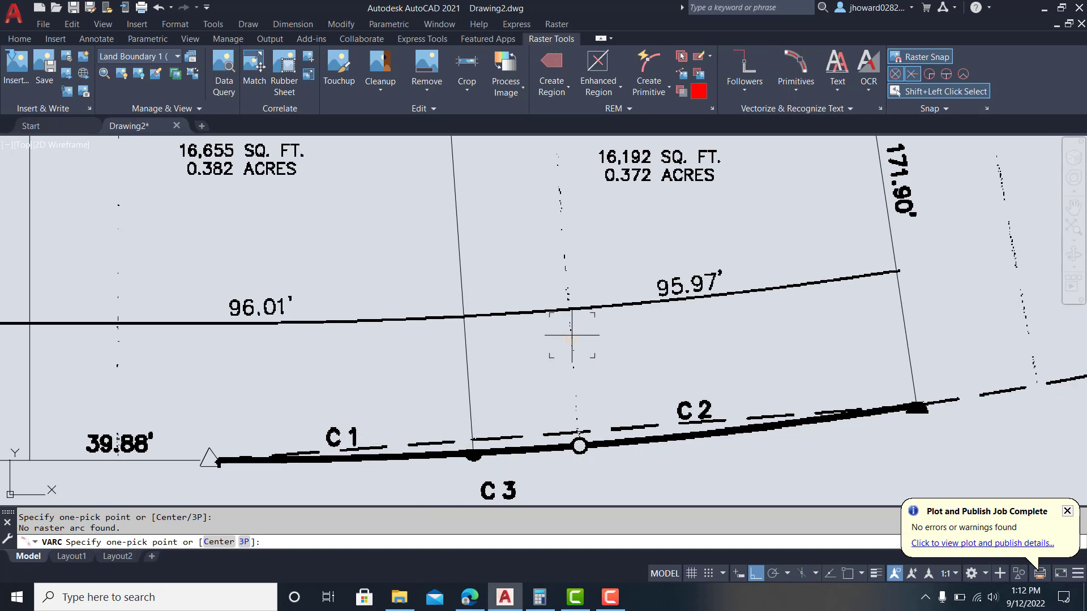
key("Escape")
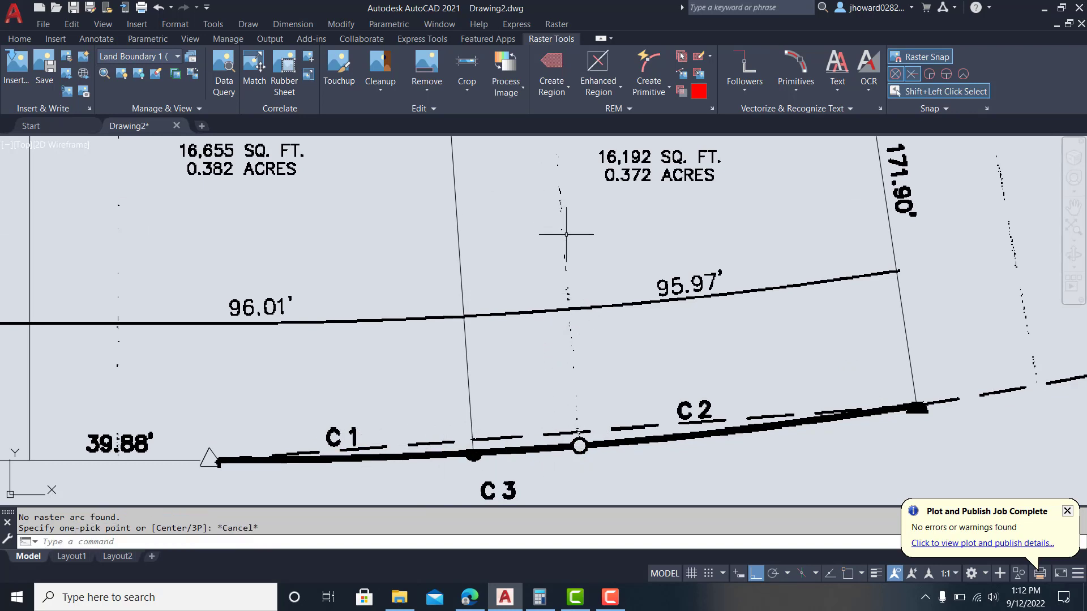
Step: Examine the vectorized boundary lines and the leftover raster speckles along the dotted lines near Lots 5 and 7
scroll(570, 271, "down", 8)
mouse_move(569, 318)
middle_mouse_down()
mouse_move(590, 351)
mouse_move(633, 364)
middle_mouse_up()
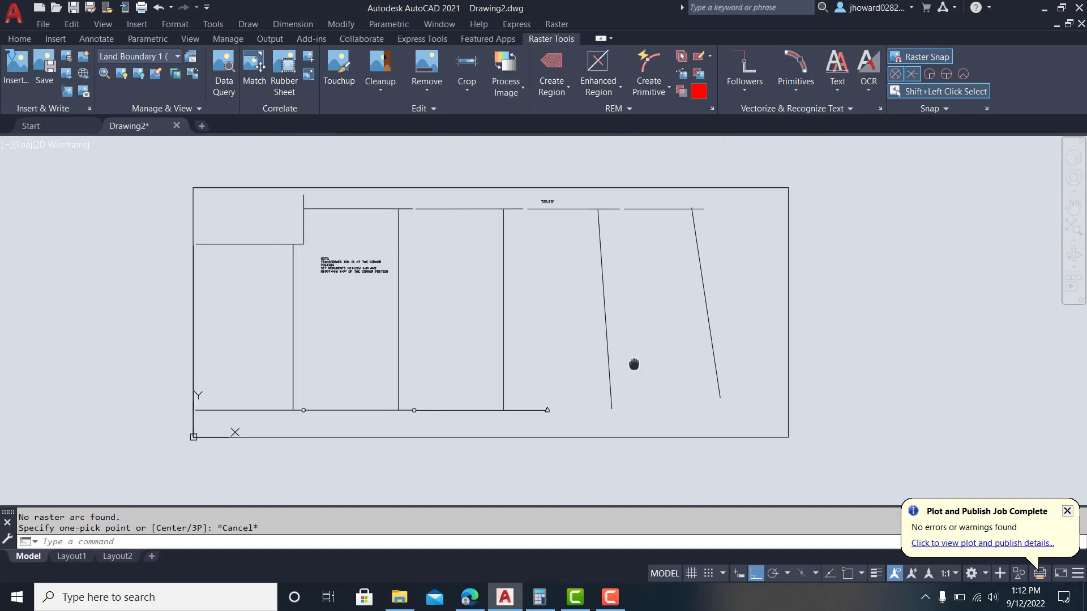
scroll(597, 422, "up", 5)
middle_click_drag(597, 422, 559, 432)
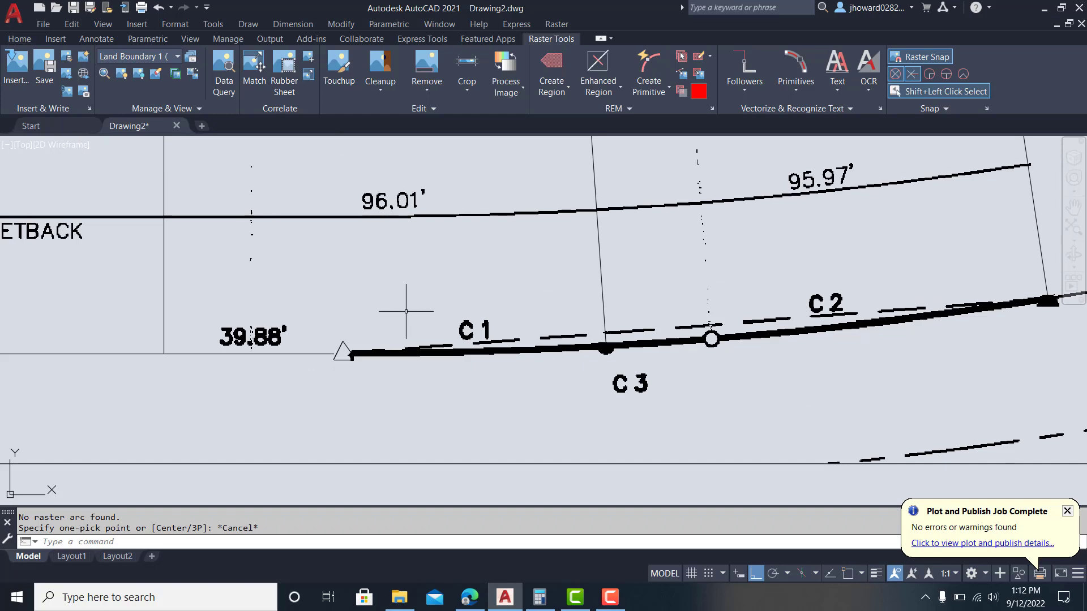
scroll(436, 310, "down", 4)
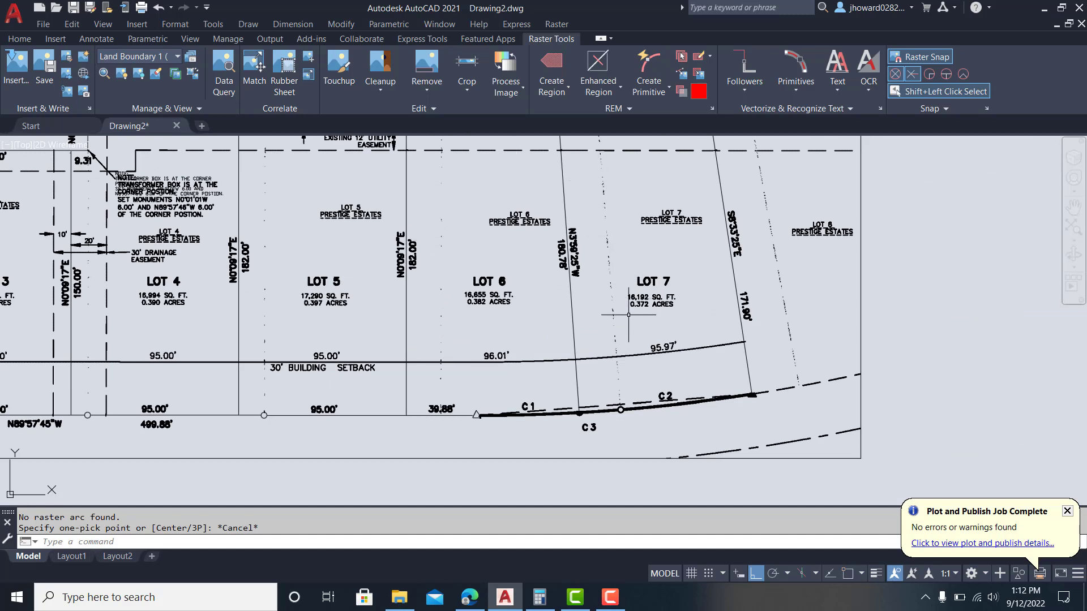
middle_click_drag(266, 250, 383, 292)
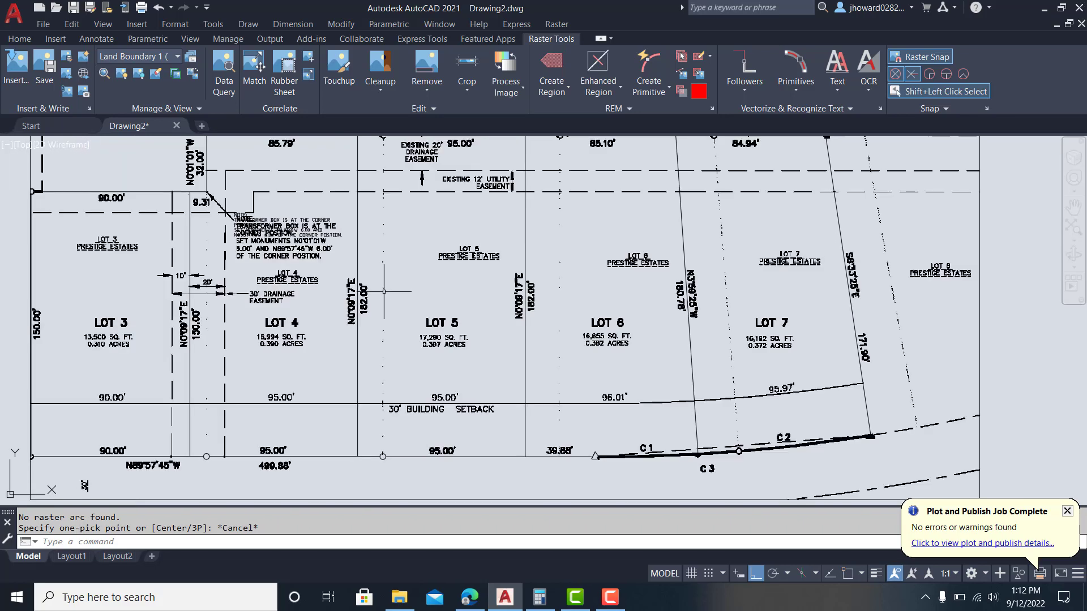
scroll(366, 323, "down", 2)
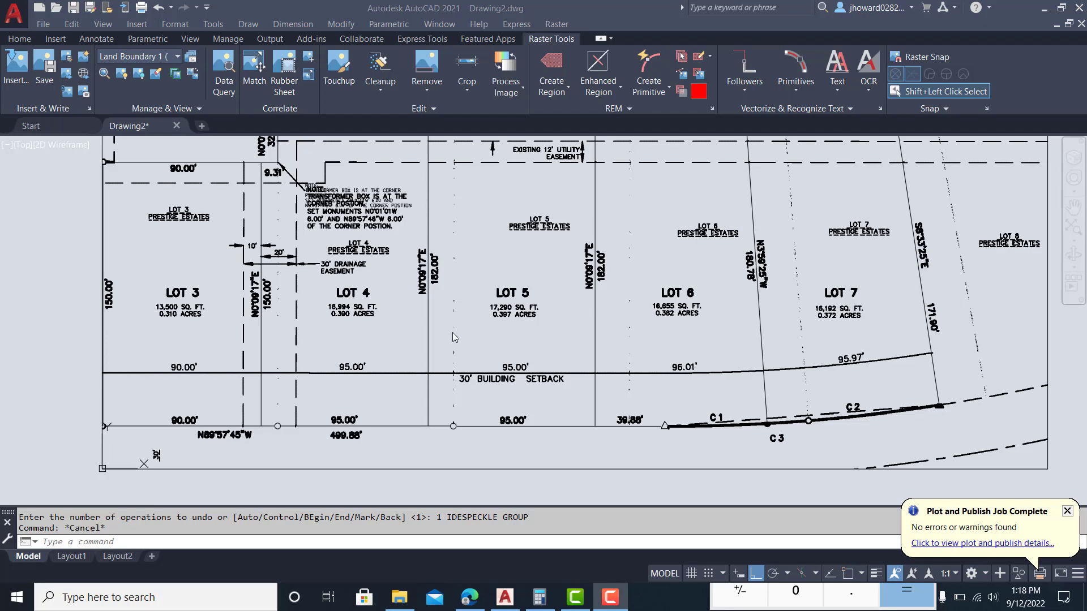
scroll(453, 334, "up", 6)
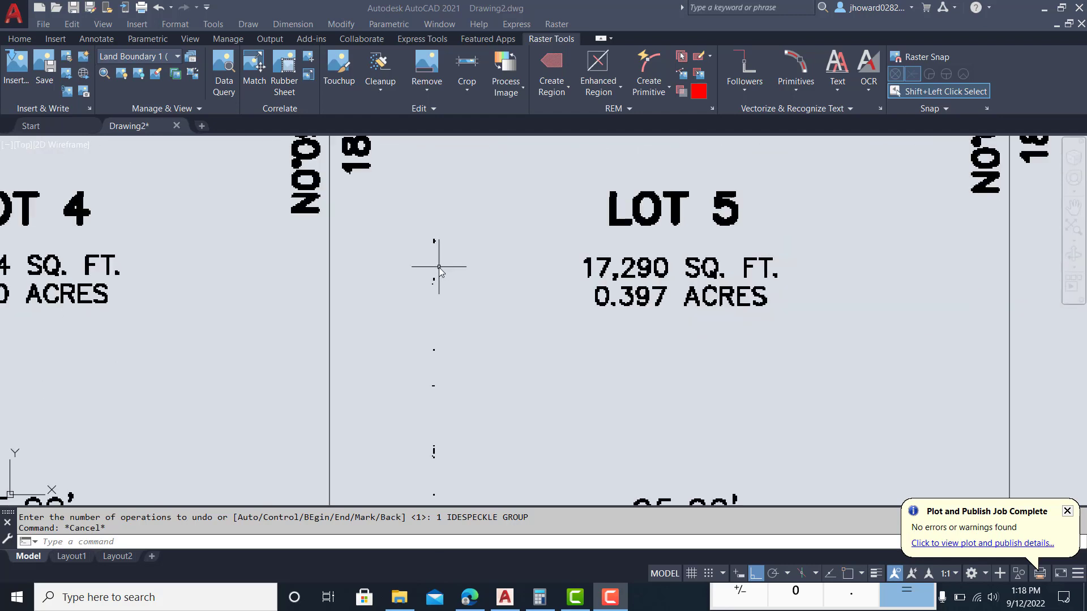
scroll(439, 267, "down", 4)
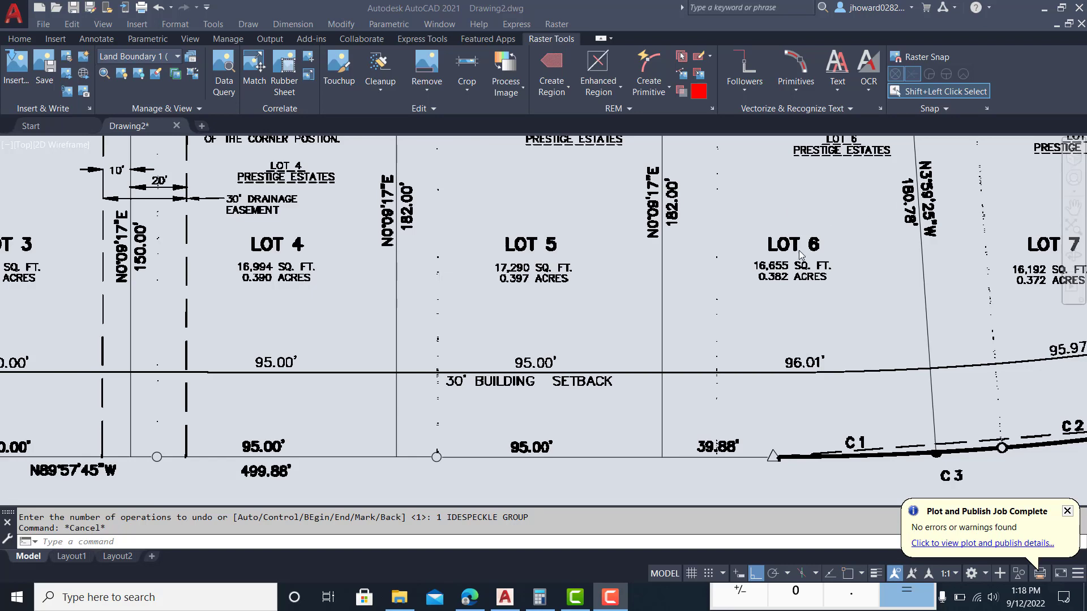
scroll(924, 238, "down", 1)
scroll(923, 238, "up", 9)
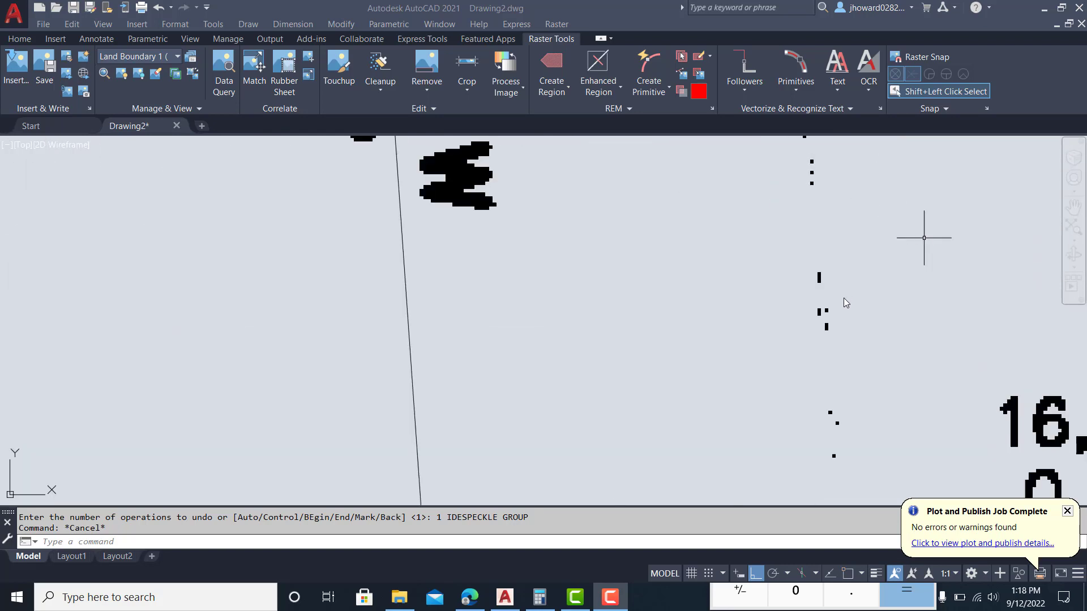
scroll(795, 311, "down", 10)
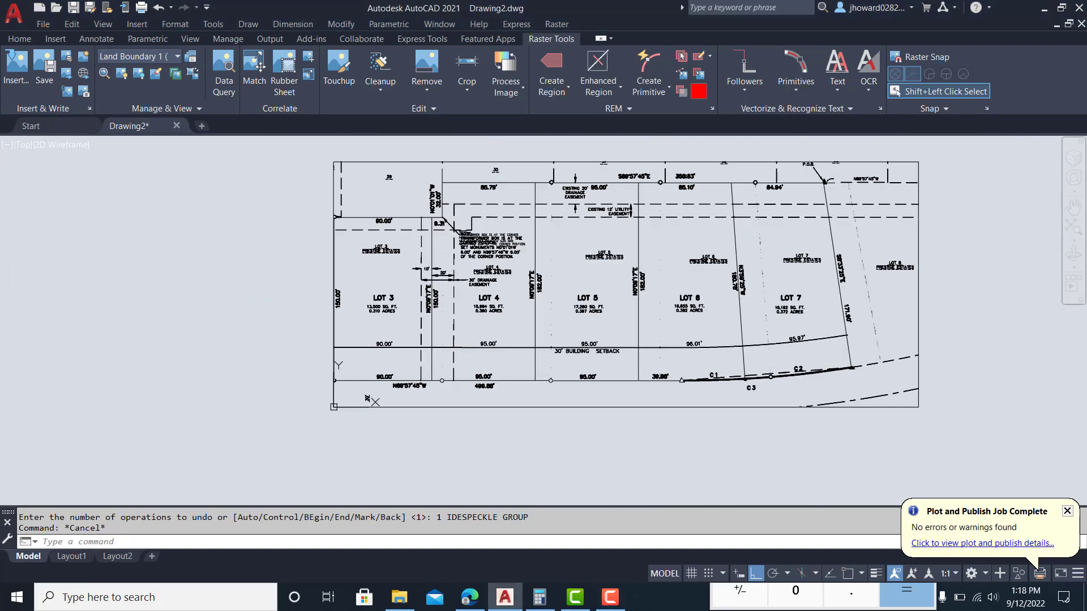
scroll(405, 230, "up", 5)
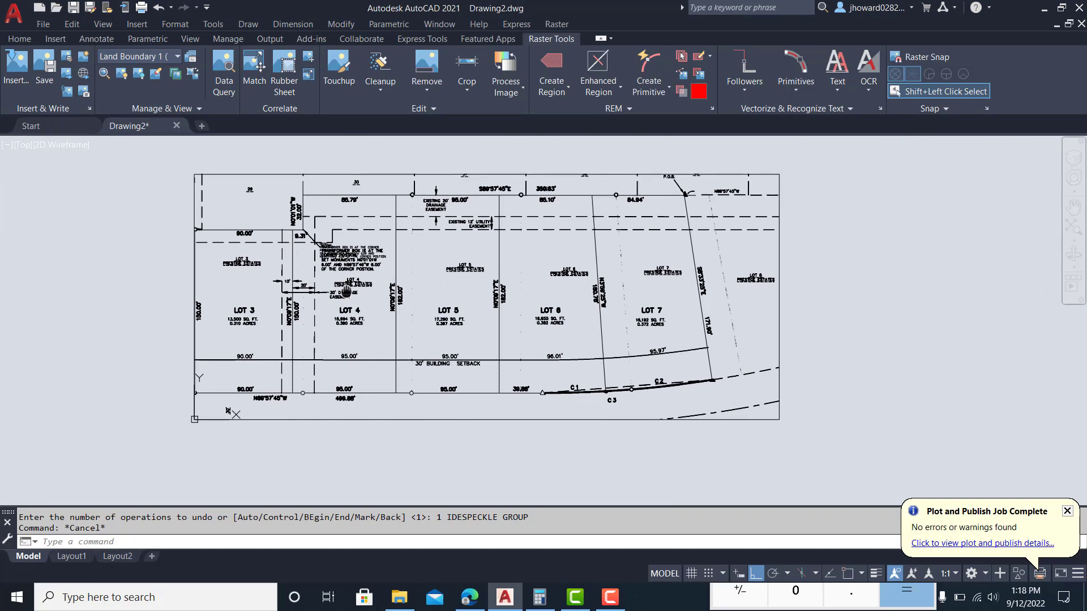
Step: Run Despeckle on the entire image, setting the speckle size with a window around a single speckle west of the Lot 5 label
left_click(379, 90)
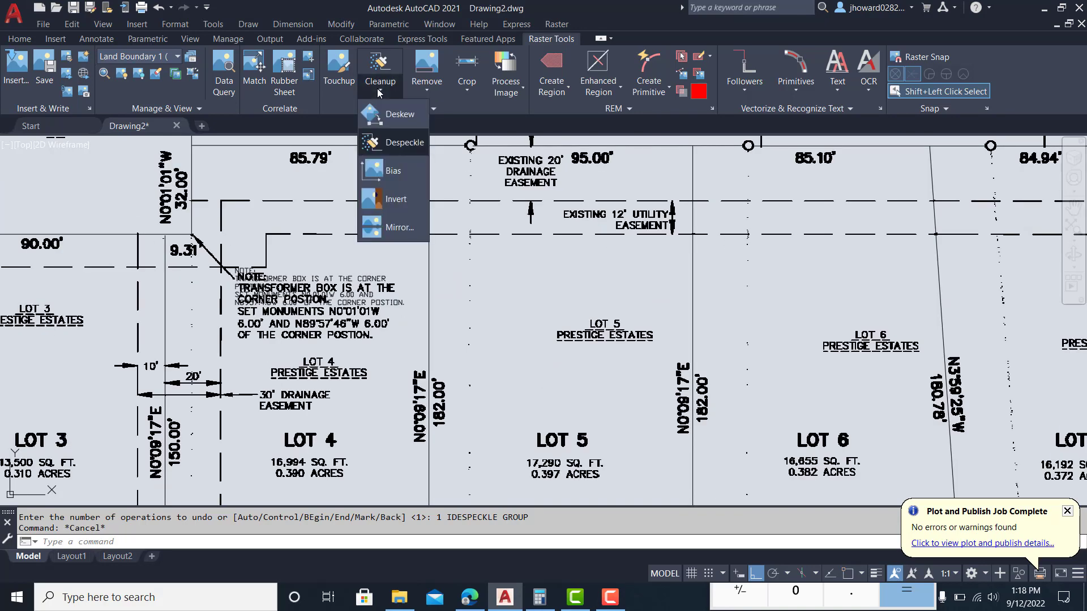
left_click(391, 143)
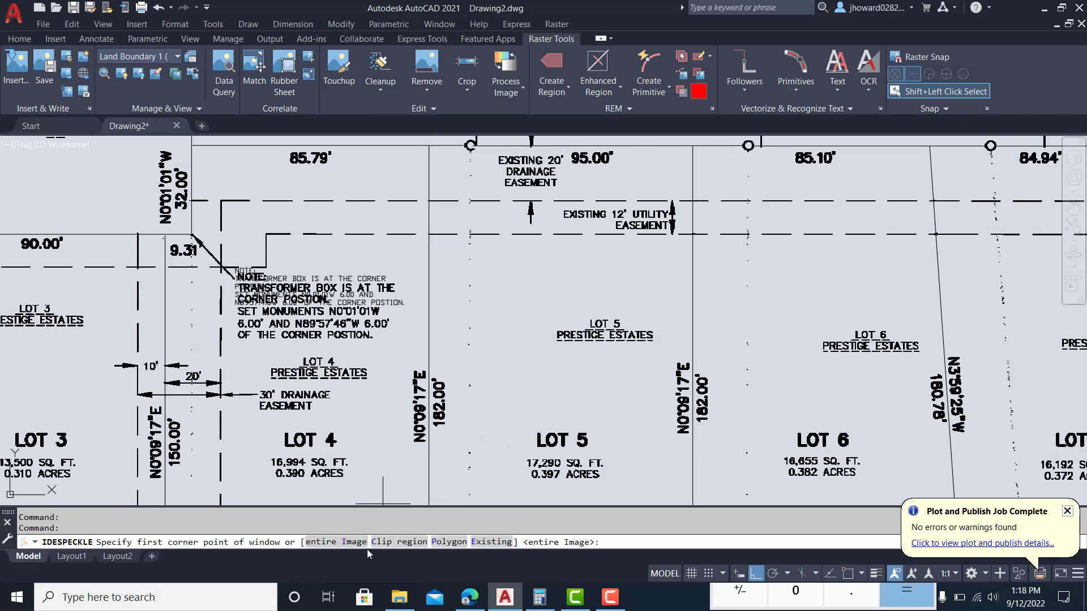
left_click(326, 541)
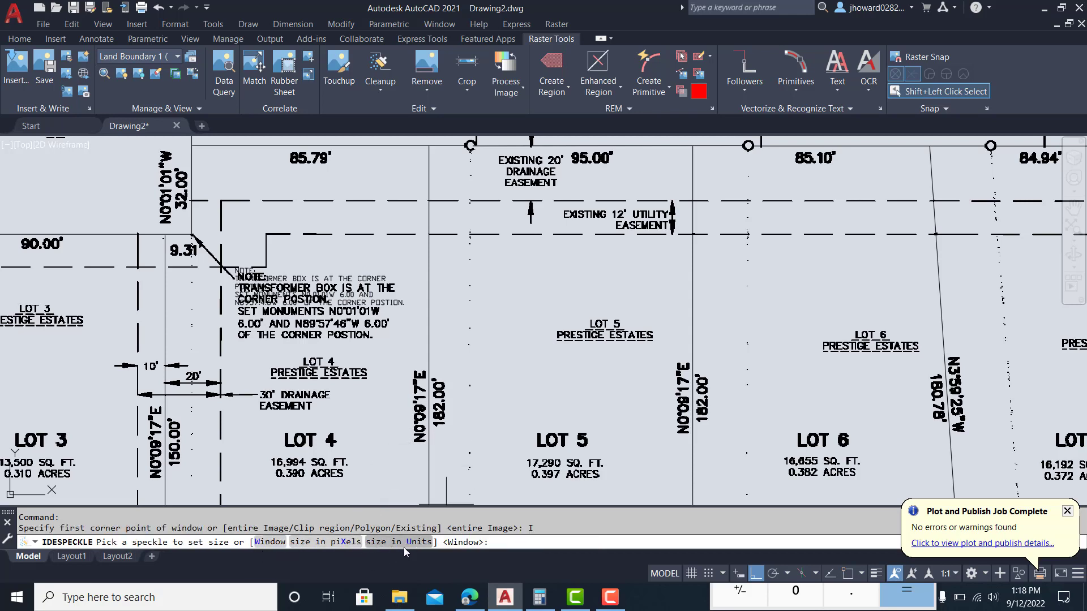
left_click(268, 542)
scroll(478, 300, "up", 5)
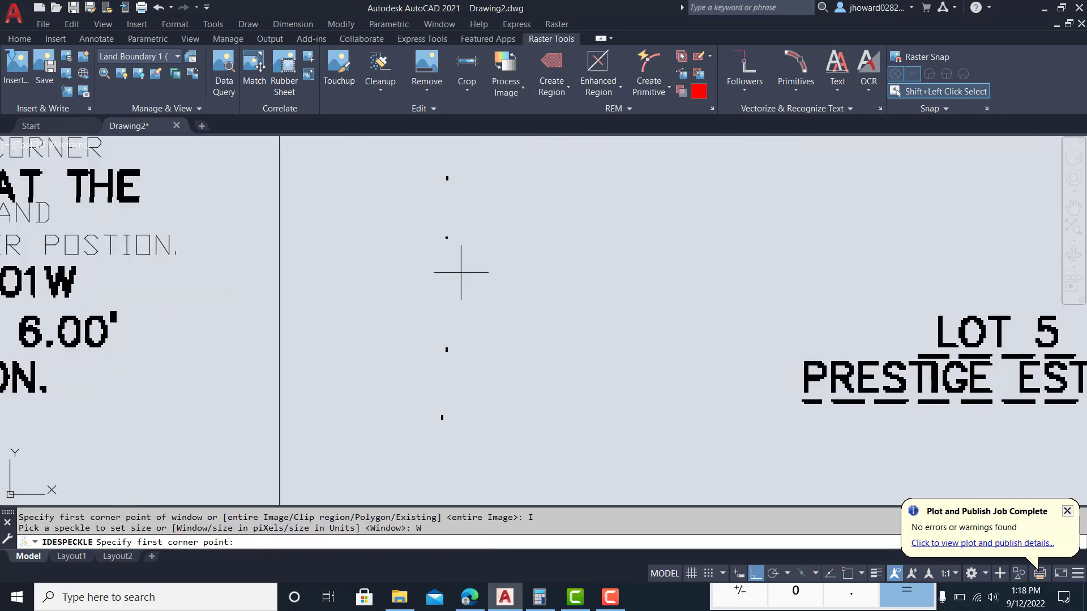
scroll(453, 235, "up", 8)
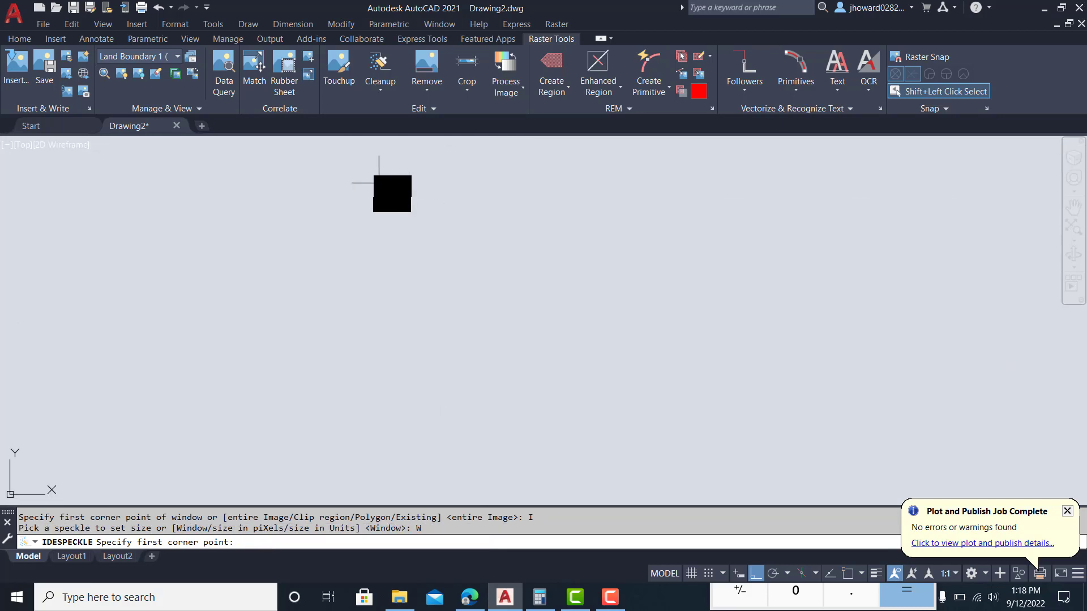
scroll(401, 178, "down", 2)
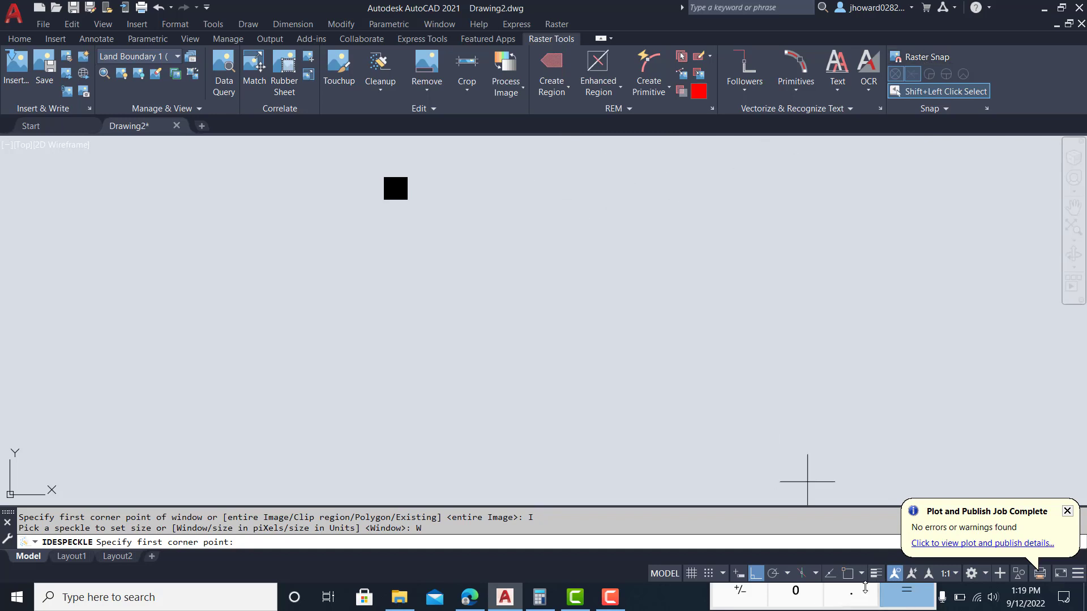
left_click(360, 150)
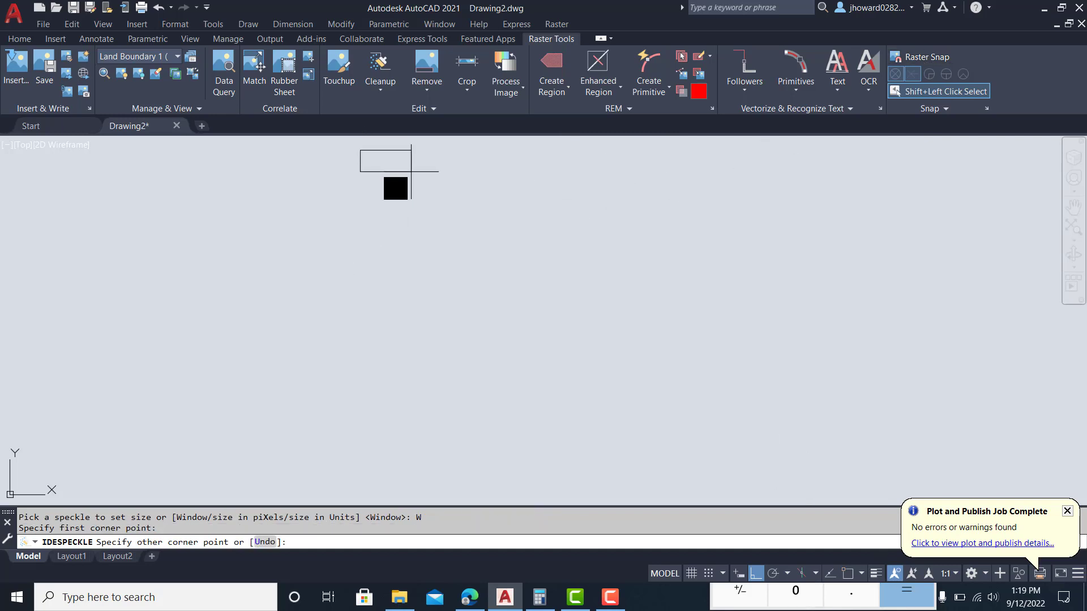
left_click(455, 247)
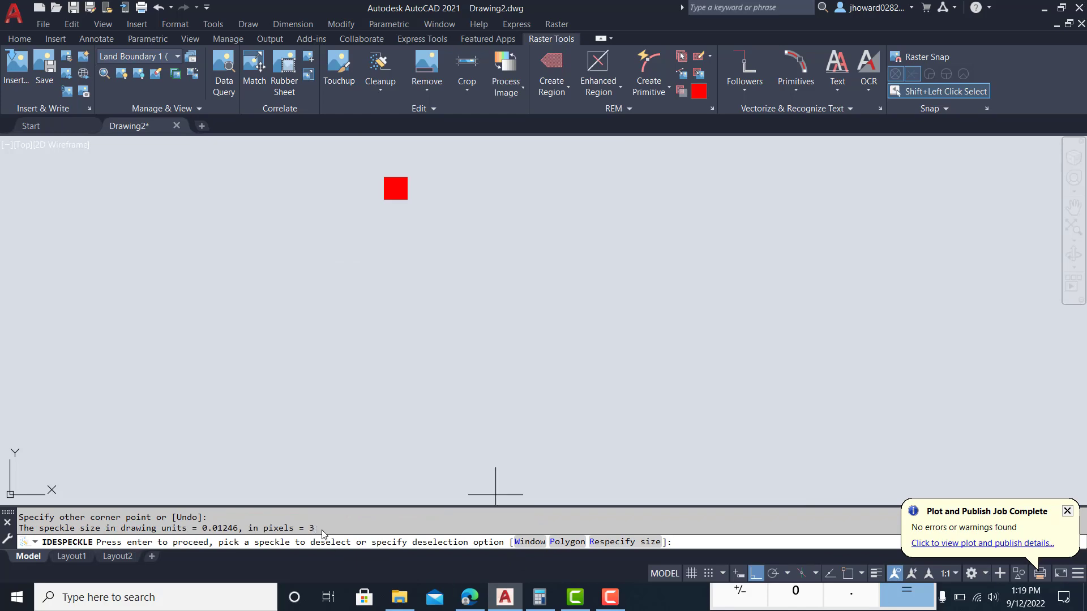
Step: Examine the speckles marked for removal around the easement lines, the lots and the 39.88' distance label
scroll(437, 362, "down", 5)
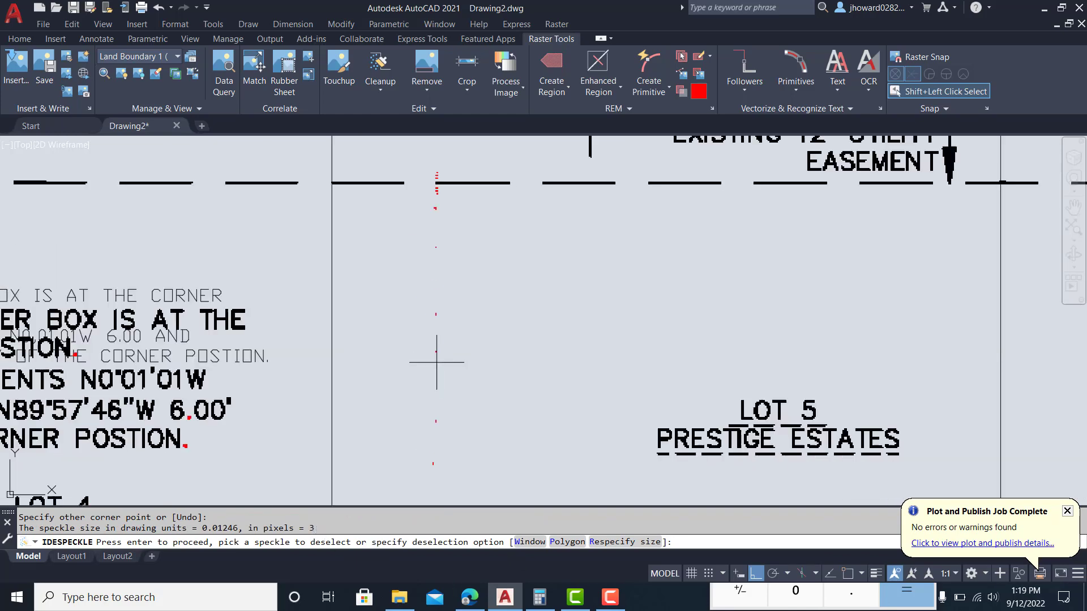
scroll(437, 362, "down", 4)
mouse_move(448, 361)
middle_mouse_down()
mouse_move(400, 381)
mouse_move(436, 378)
middle_mouse_up()
scroll(691, 219, "up", 6)
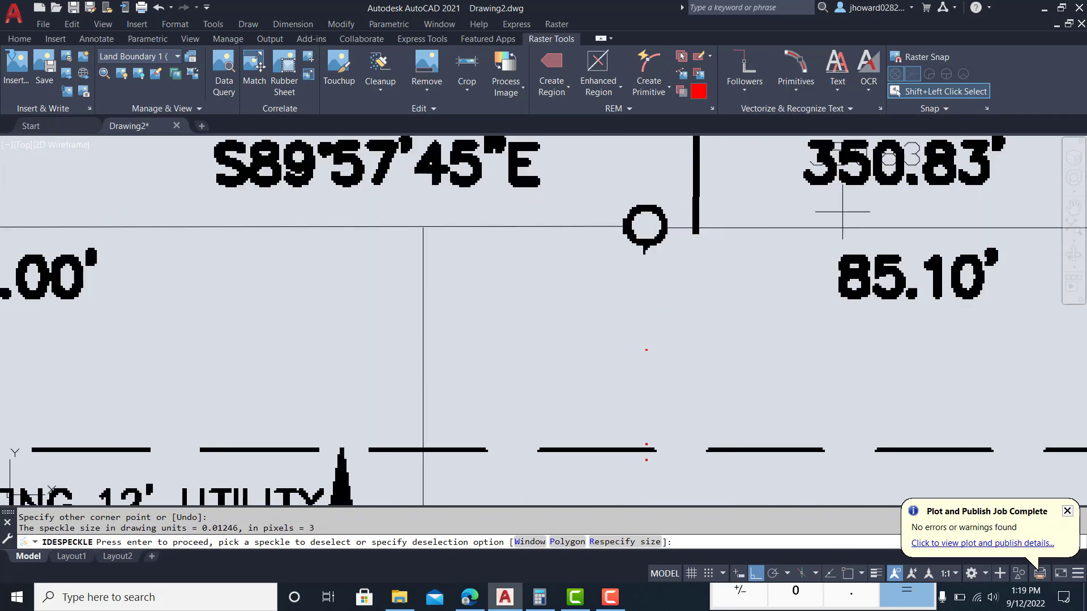
middle_click_drag(844, 211, 718, 218)
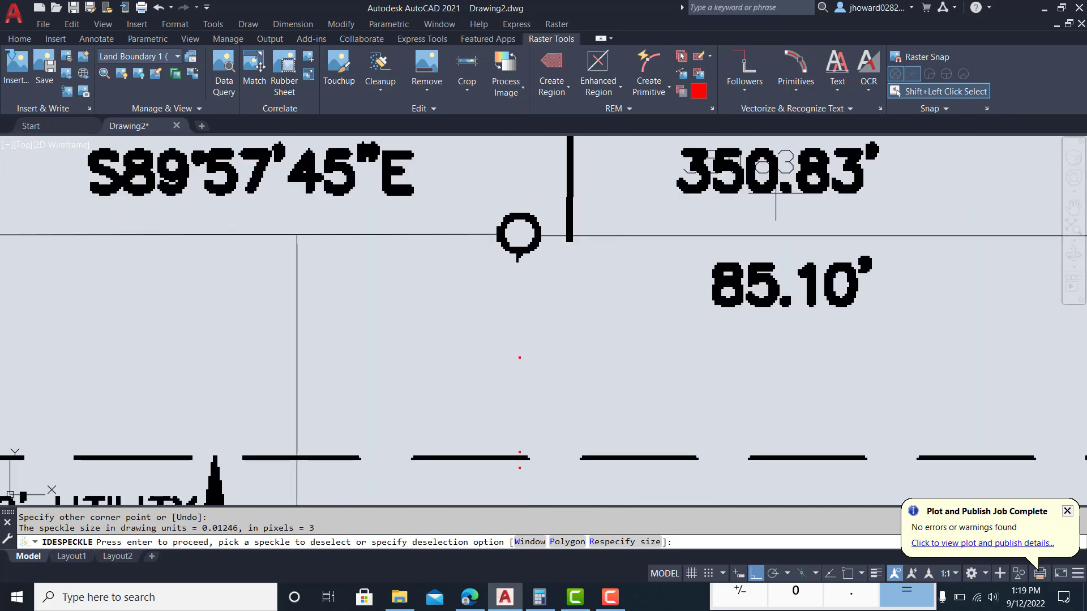
scroll(776, 192, "down", 4)
scroll(774, 190, "up", 2)
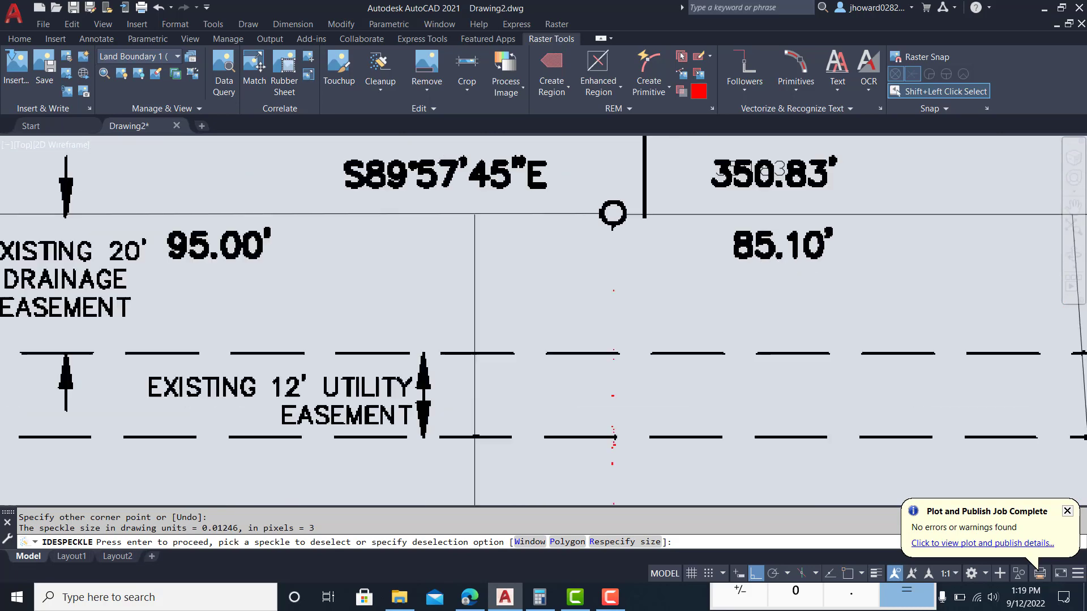
scroll(780, 257, "down", 6)
middle_click_drag(788, 345, 697, 177)
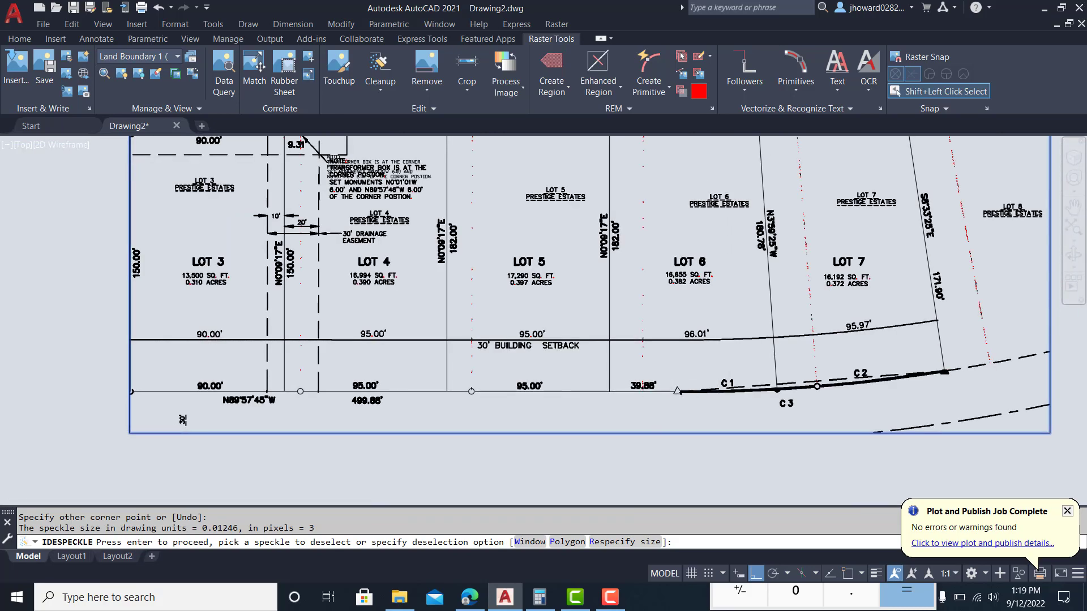
scroll(645, 390, "up", 10)
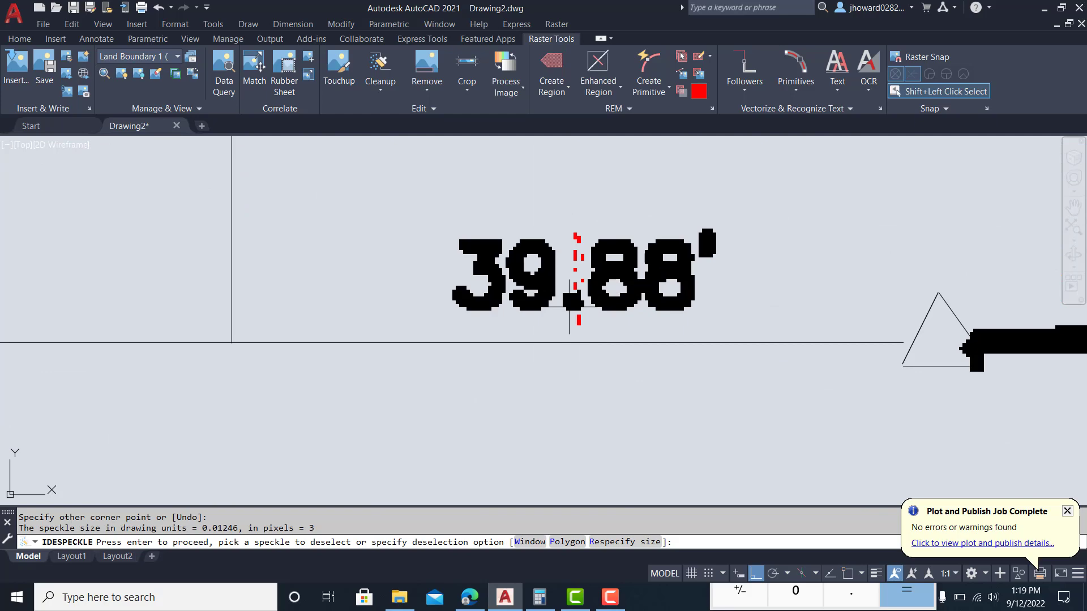
Step: Accept the marked speckles and remove them from the entire survey image
scroll(569, 307, "down", 7)
middle_click_drag(489, 332, 606, 496)
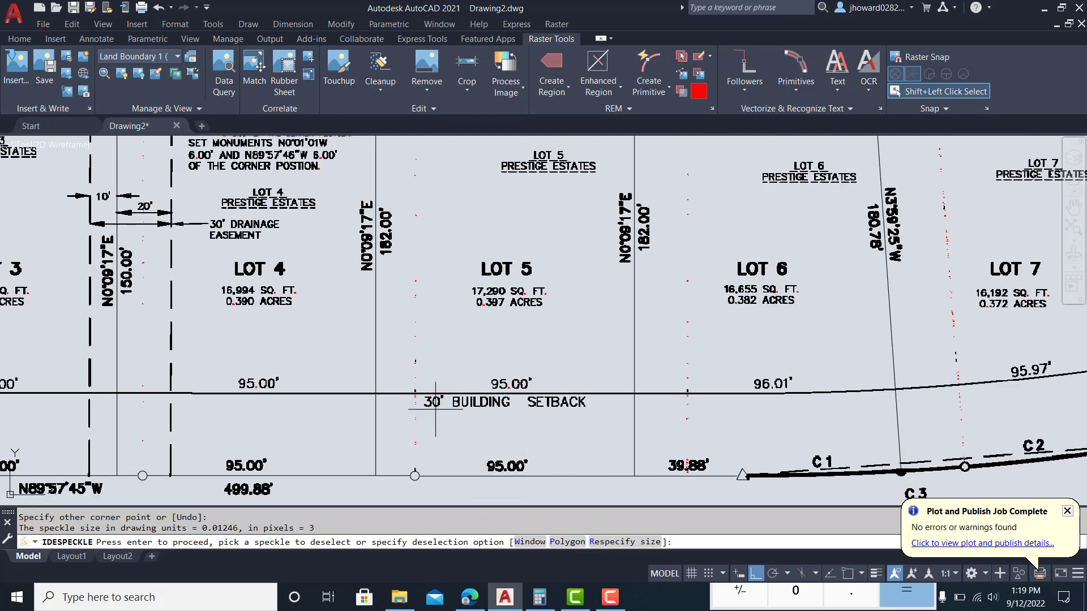
scroll(439, 351, "up", 2)
key("Return")
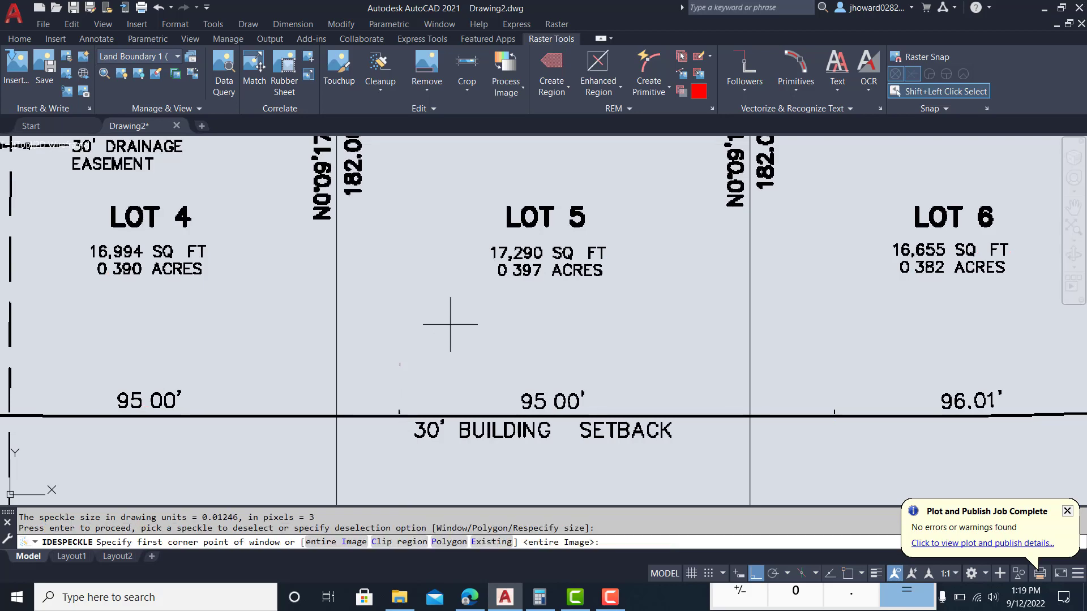
Step: Examine the despeckled distance and area labels of Lots 3 to 6, checking their decimal points
scroll(468, 363, "down", 2)
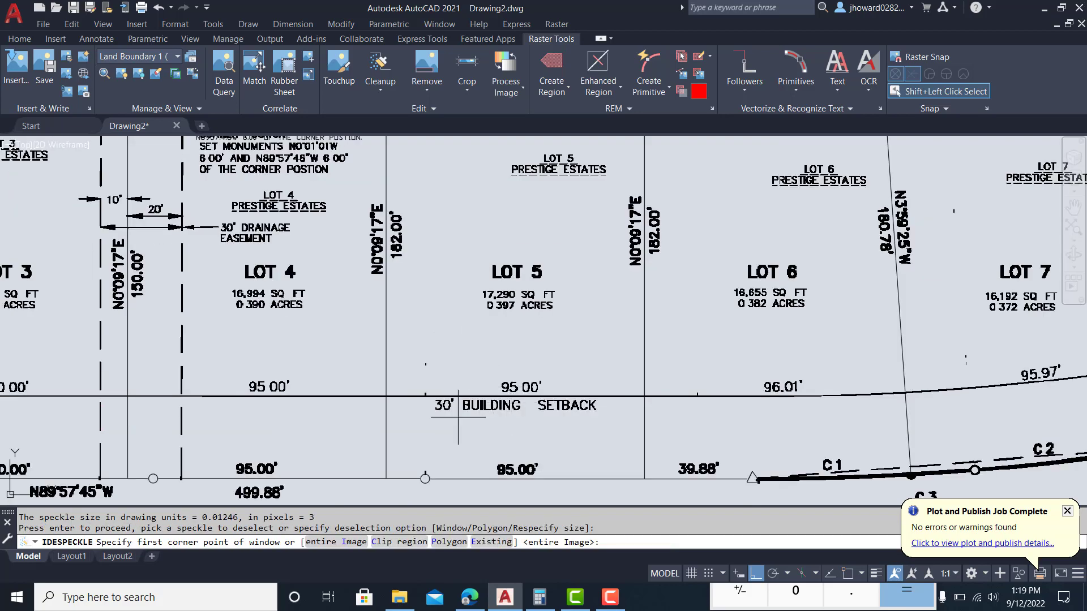
scroll(496, 433, "up", 5)
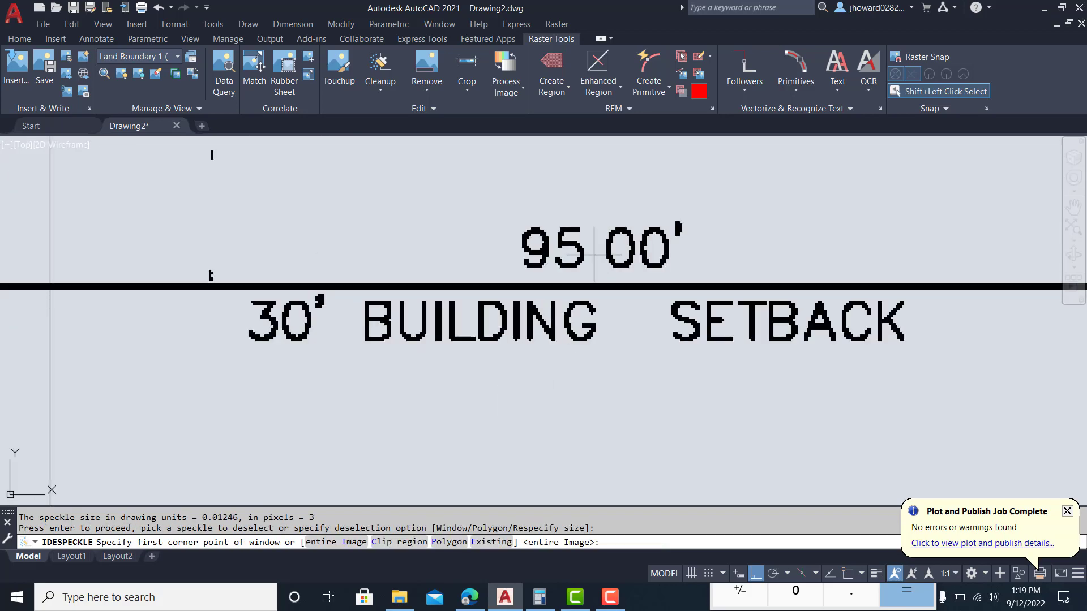
scroll(587, 264, "down", 5)
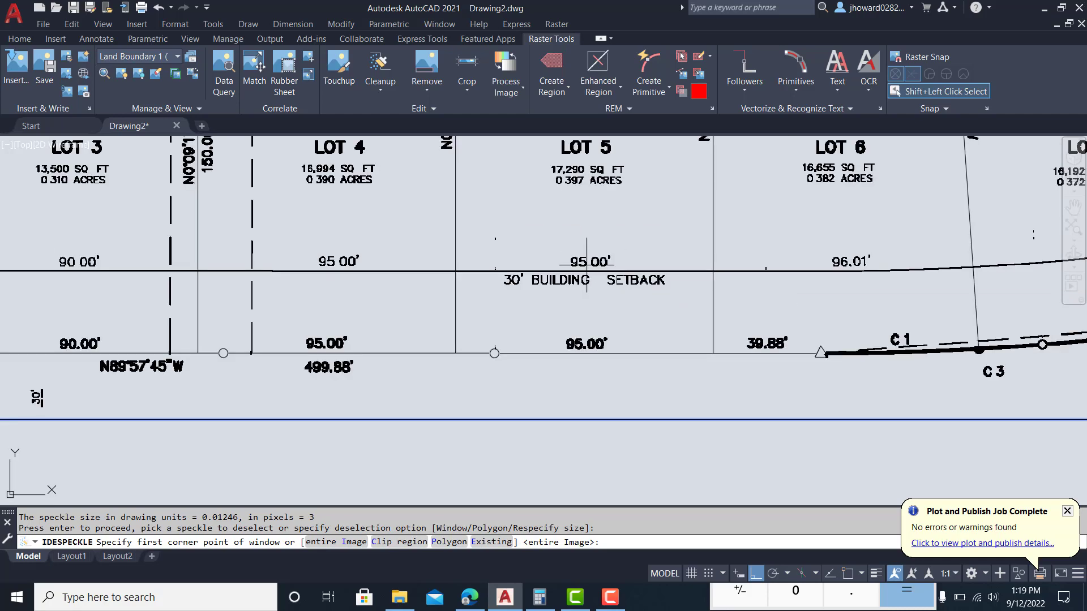
scroll(825, 266, "down", 6)
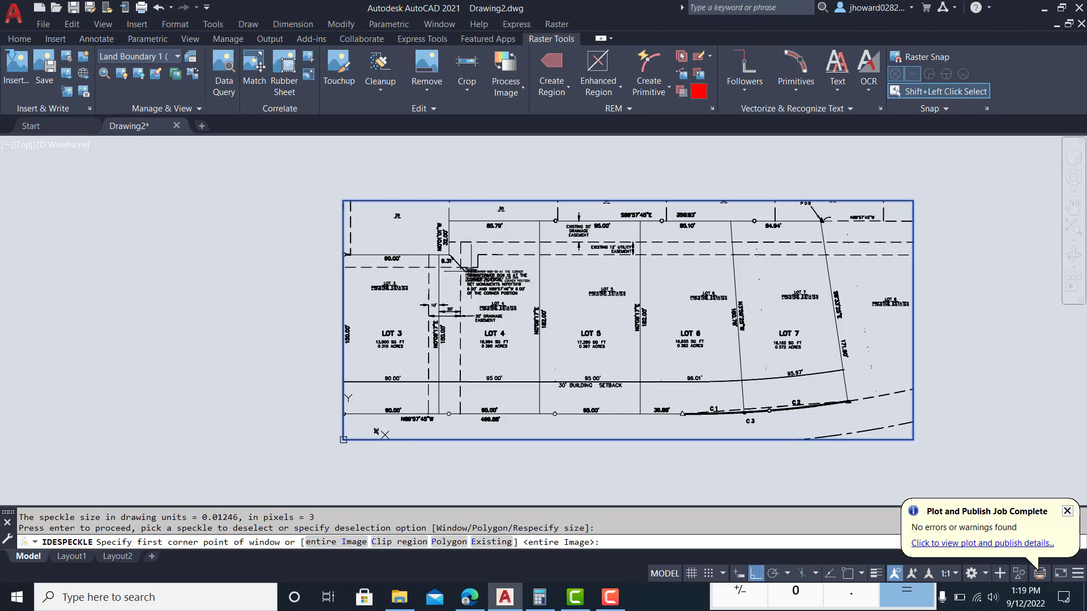
scroll(395, 331, "up", 10)
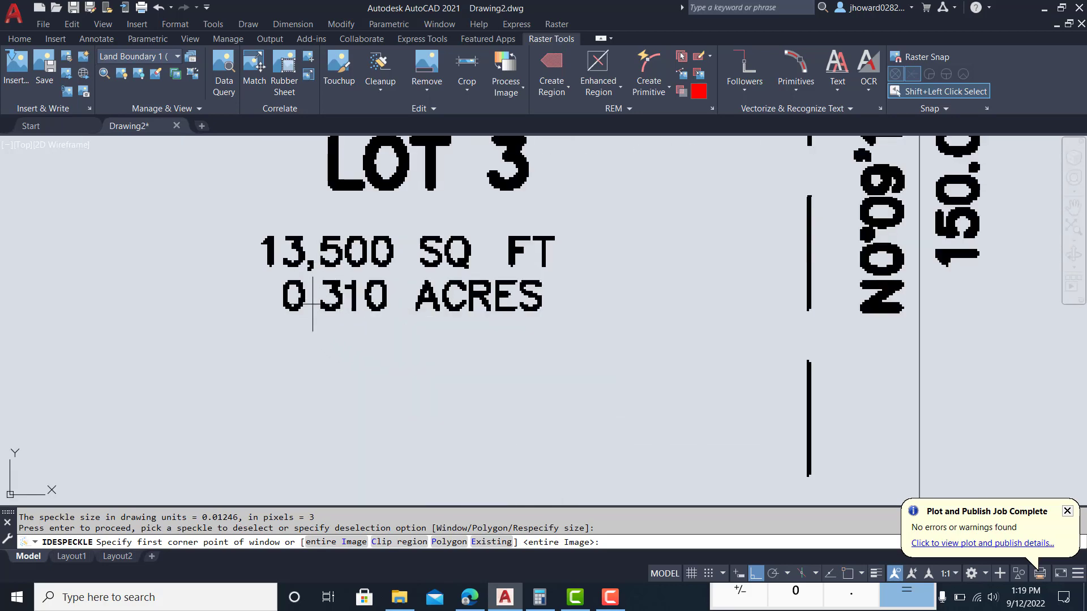
scroll(519, 293, "down", 10)
Step: Inspect the areas around Lots 6, 7 and 8 and the whole survey for leftover specks, and end Despeckle
middle_click_drag(715, 336, 629, 338)
scroll(696, 286, "up", 5)
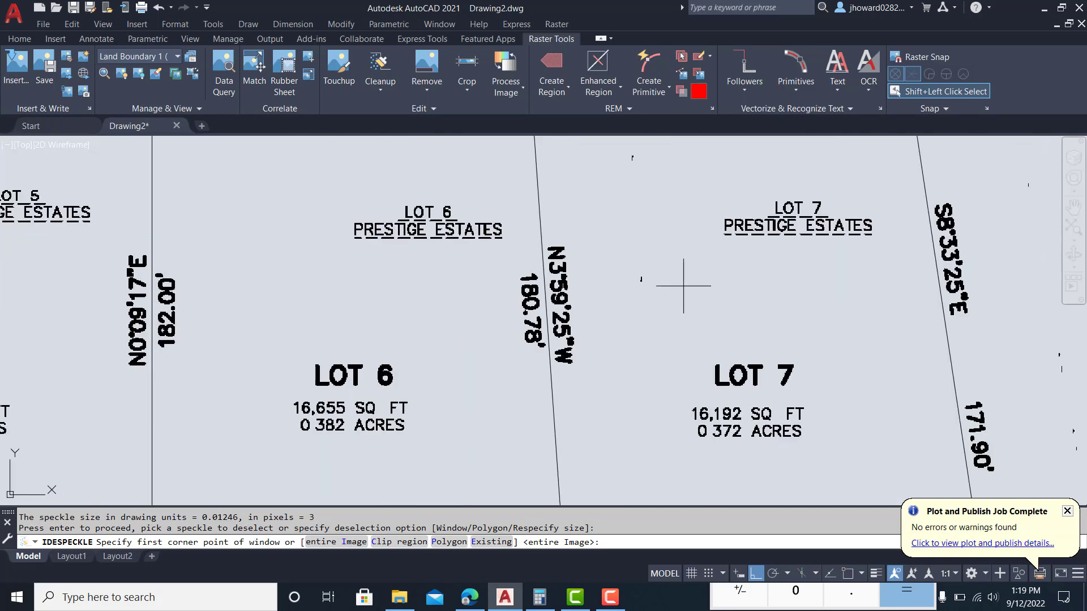
scroll(649, 289, "up", 2)
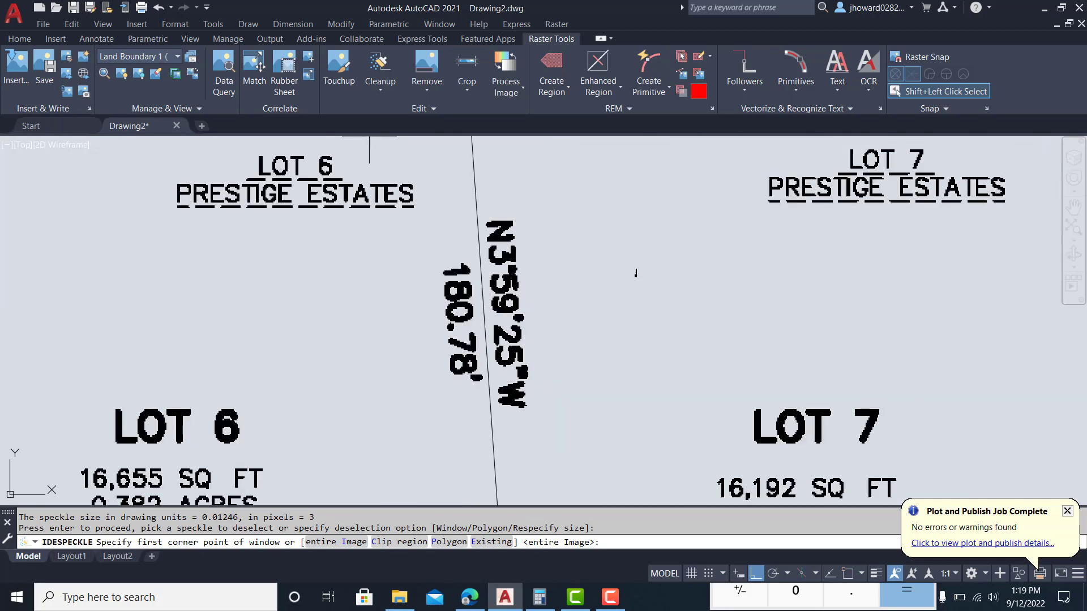
left_click(380, 91)
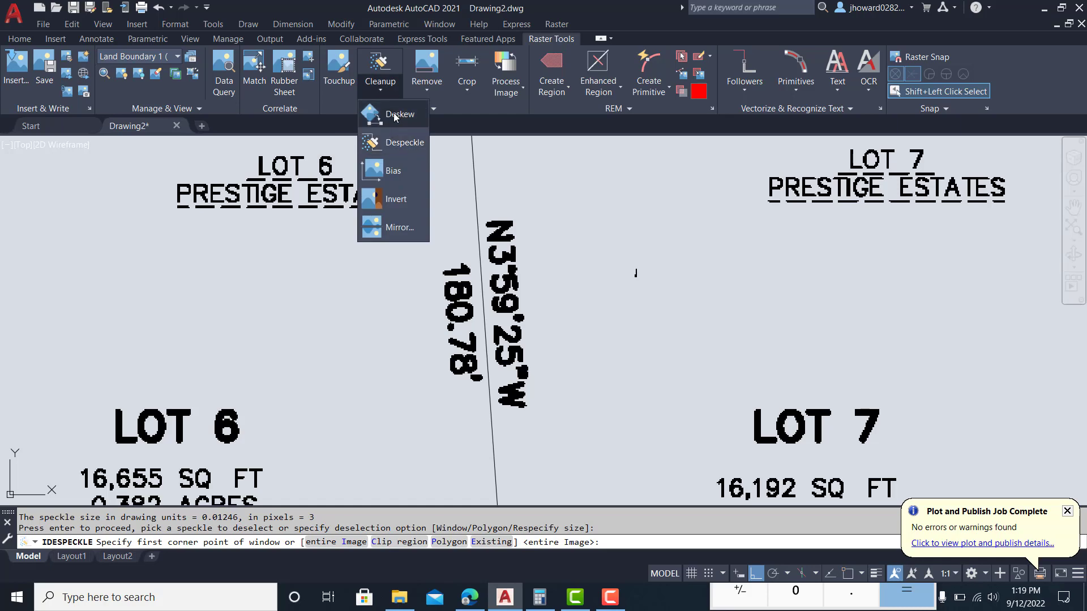
scroll(601, 315, "down", 7)
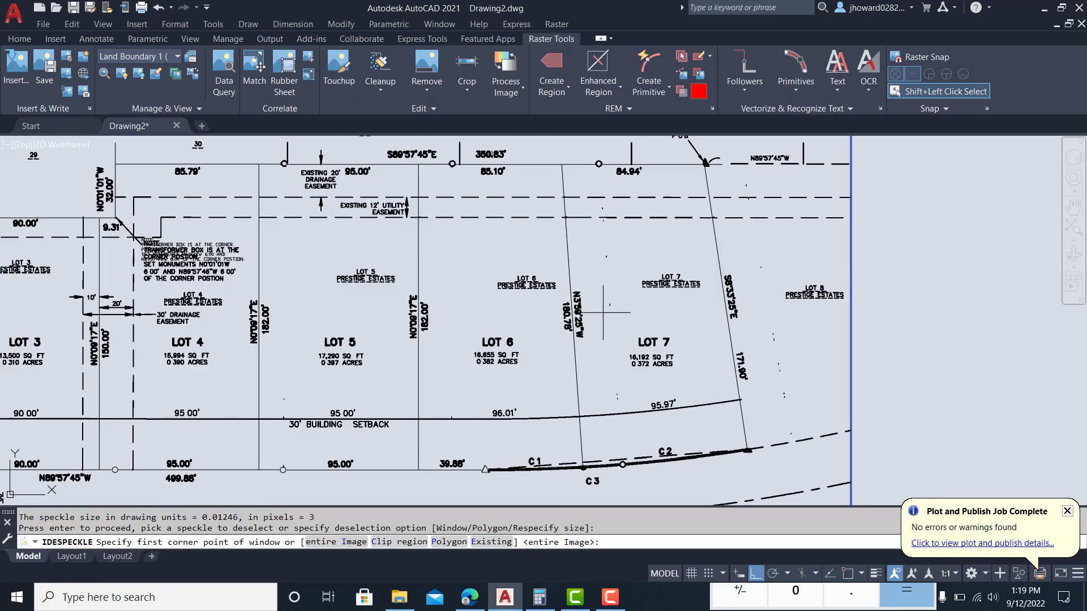
scroll(625, 266, "up", 5)
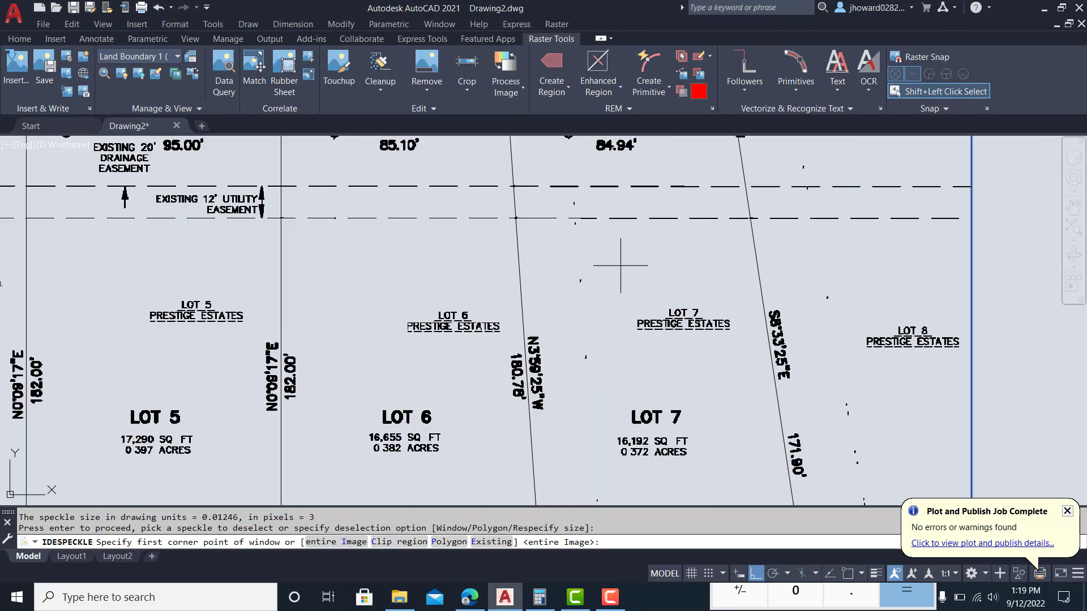
scroll(568, 295, "down", 5)
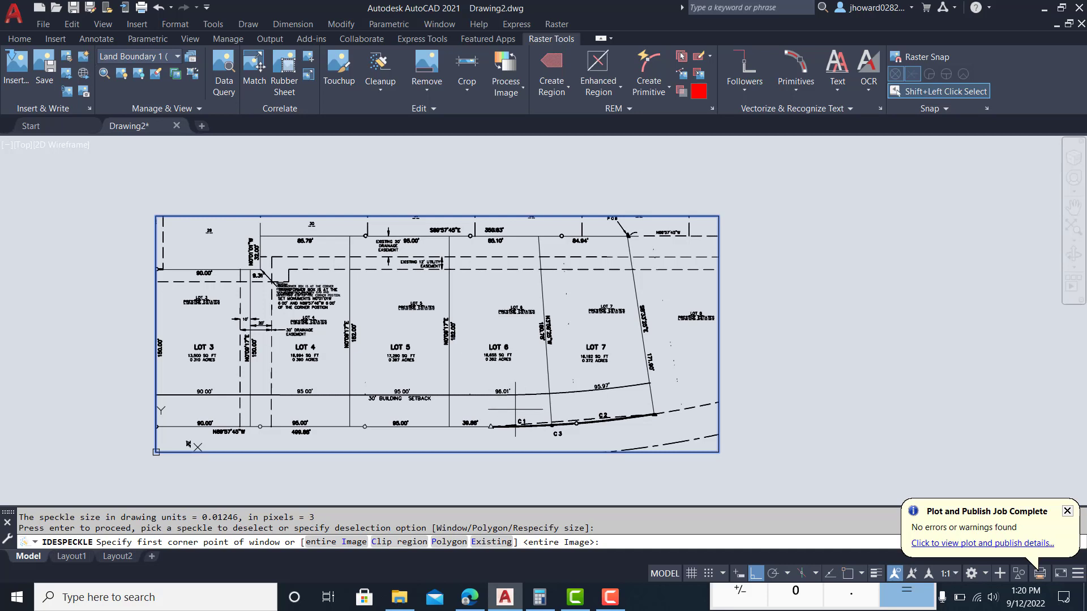
middle_click_drag(514, 372, 506, 372)
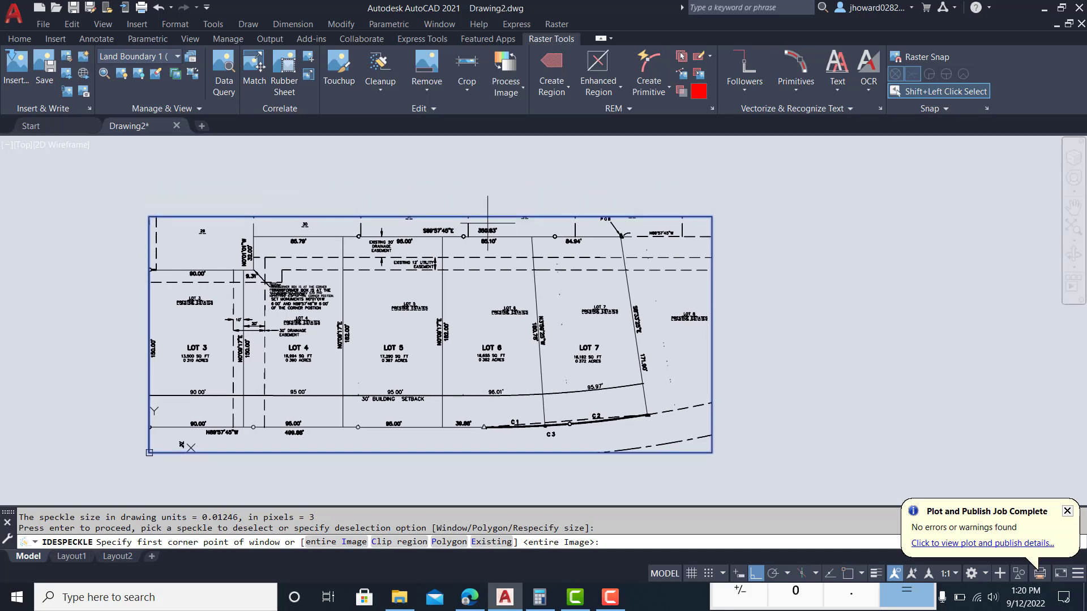
key("Escape")
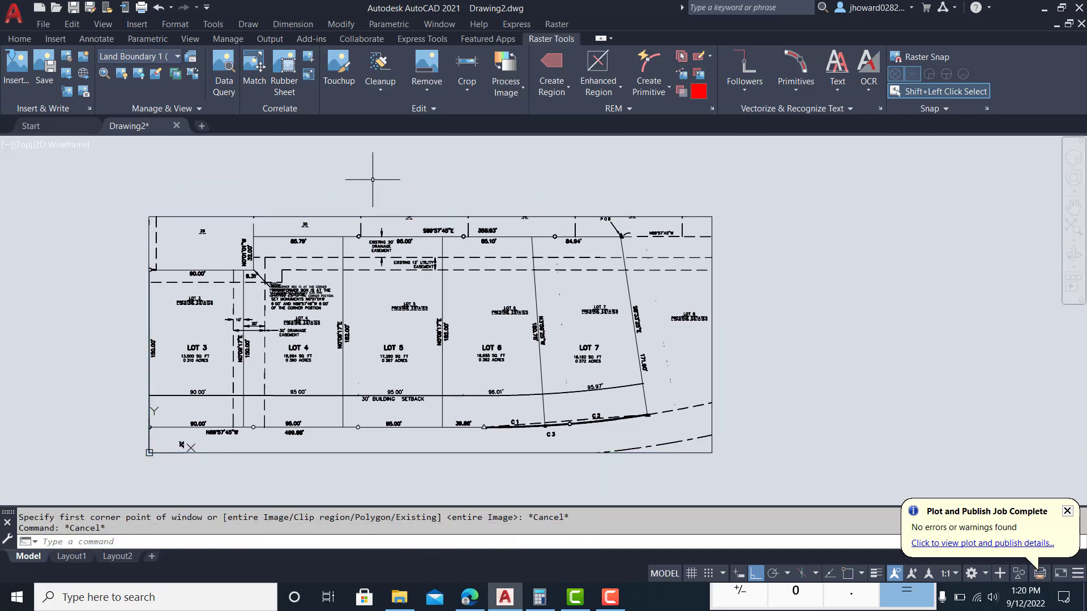
Step: Turn off Show Image for the scanned survey raster, return to the Home tools and clear the selection
left_click(400, 217)
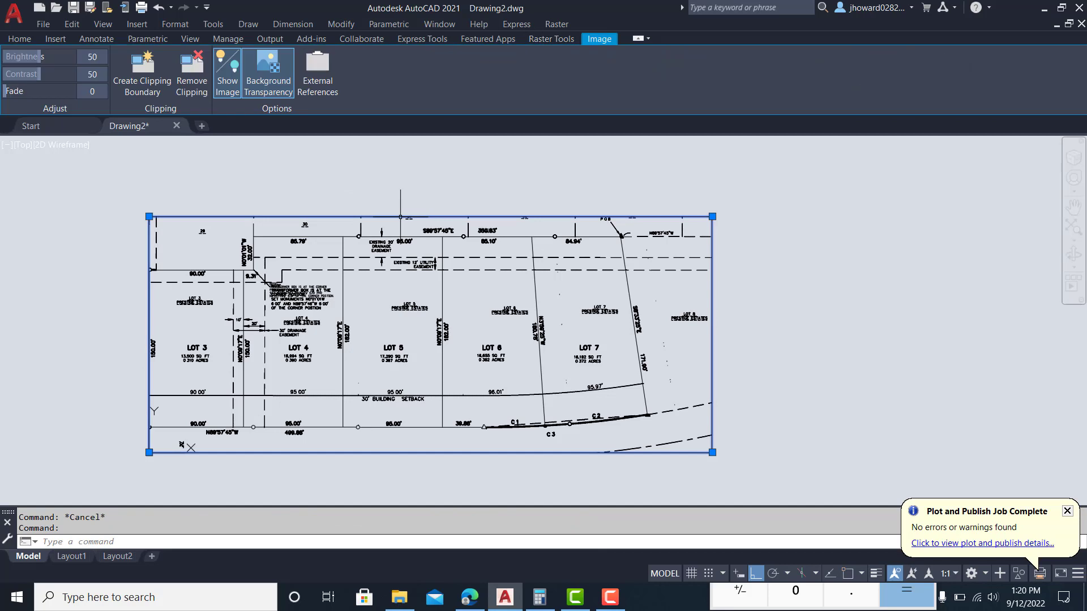
left_click(229, 69)
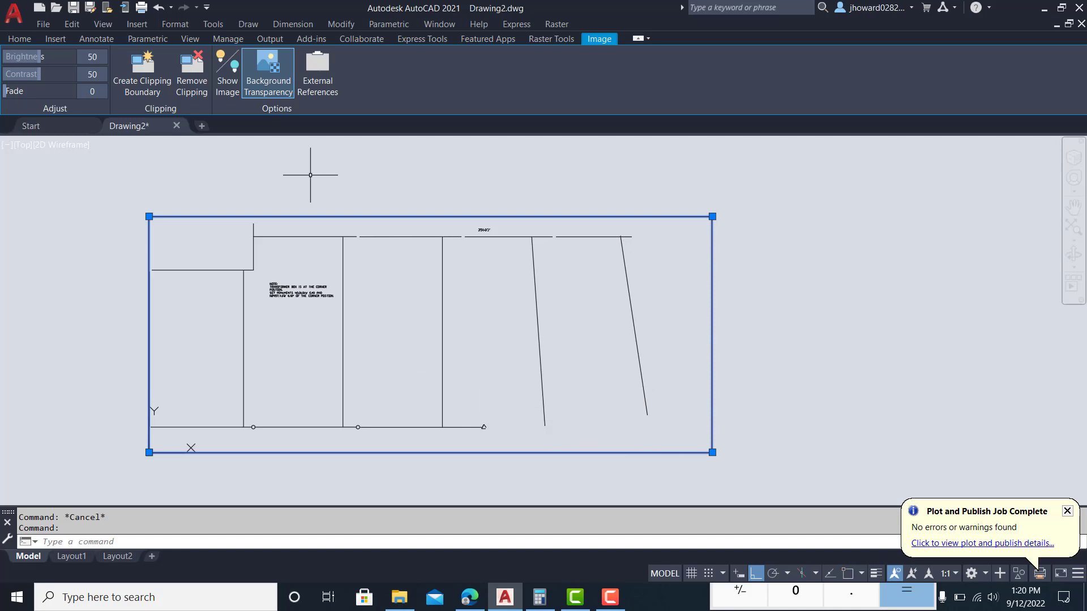
left_click(20, 39)
key("Escape")
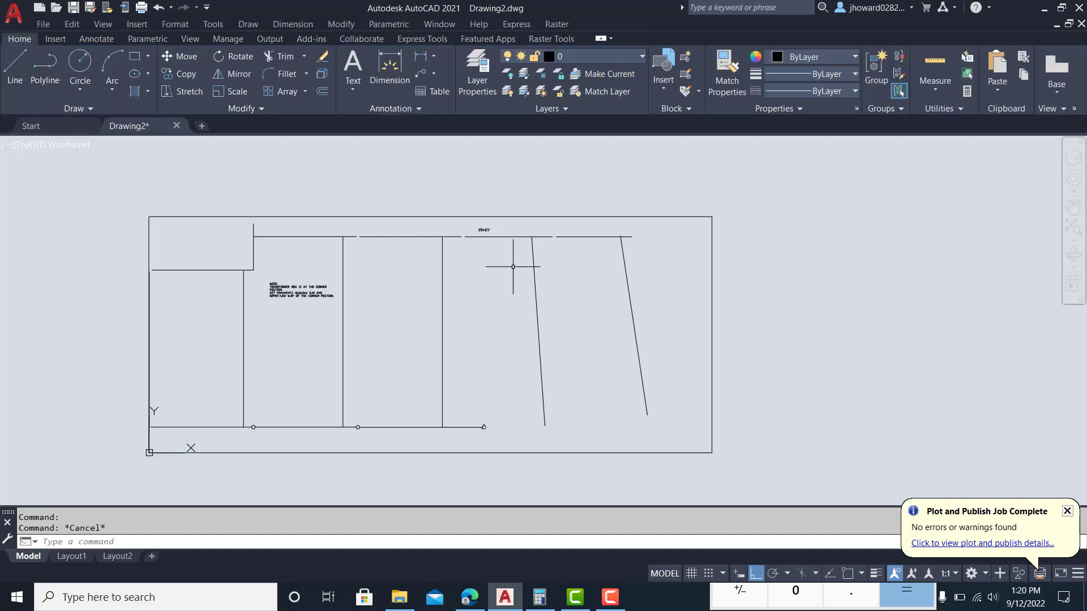